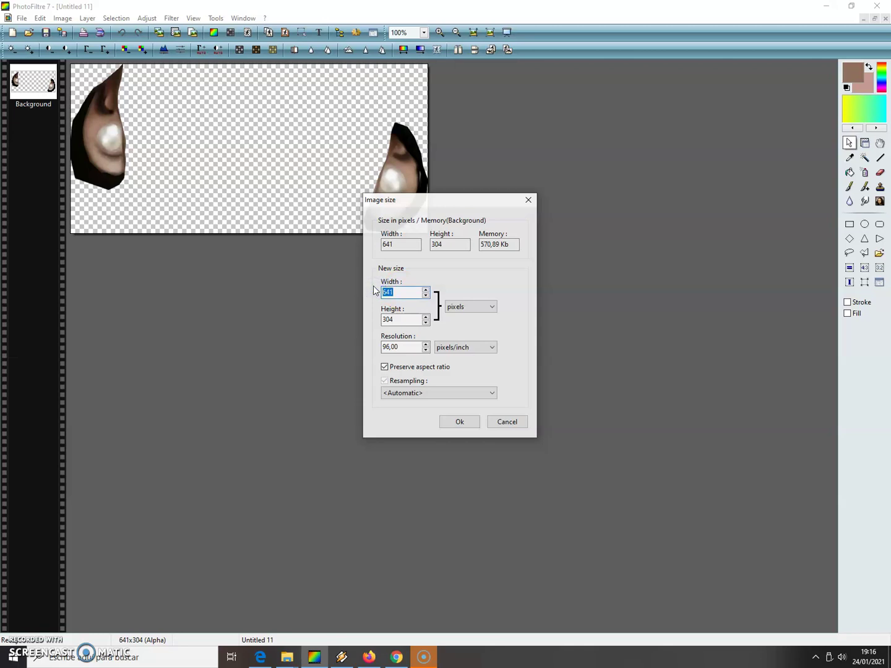
# Resize the ears image to 620 pixels wide and copy a freehand selection of about 123 × 262 pixels around its left ear.
pyautogui.write('620')
pyautogui.click(460, 421)
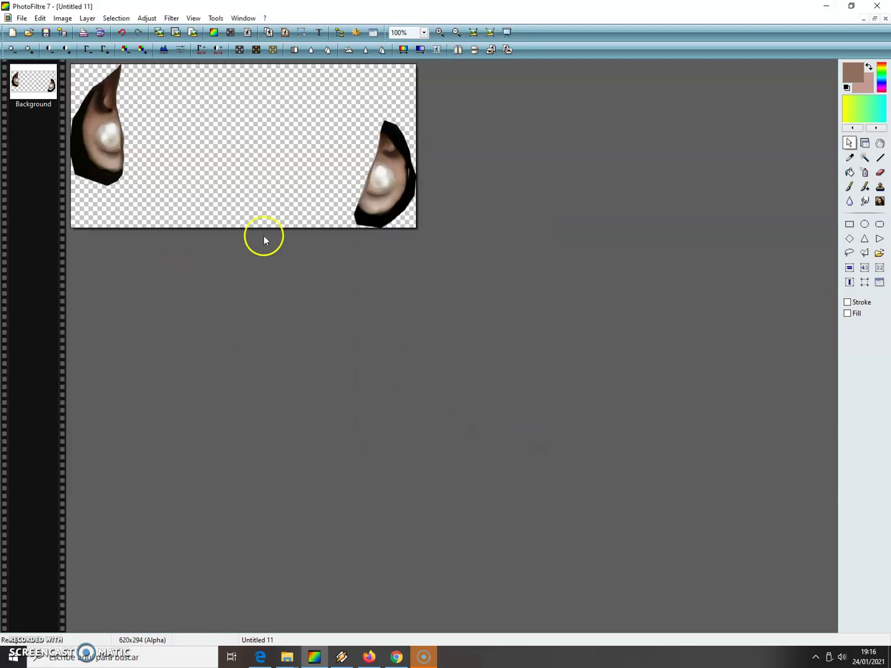
pyautogui.click(864, 200)
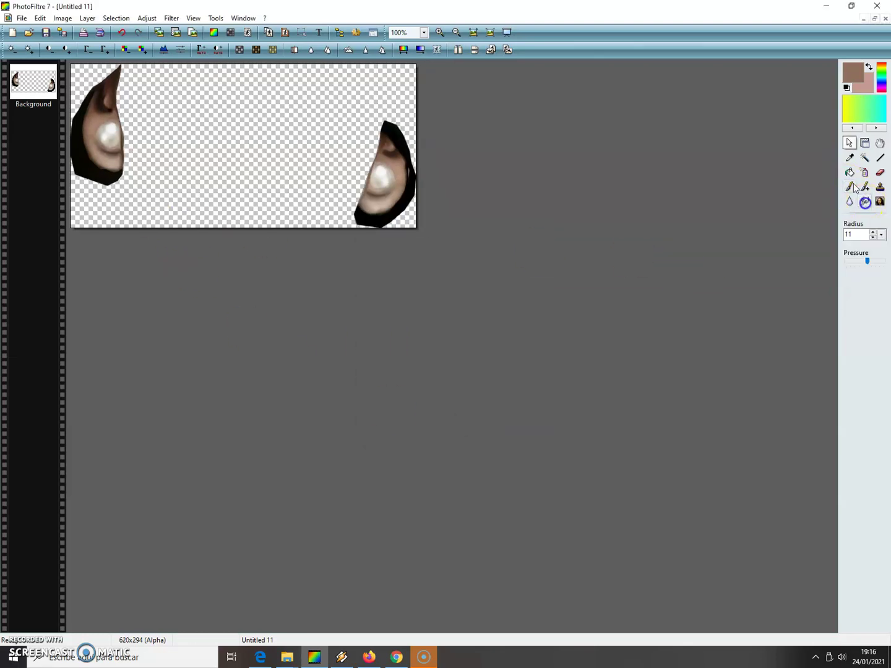
pyautogui.click(848, 144)
pyautogui.moveTo(131, 108)
pyautogui.mouseDown()
pyautogui.moveTo(133, 64)
pyautogui.moveTo(118, 61)
pyautogui.moveTo(97, 72)
pyautogui.moveTo(70, 116)
pyautogui.moveTo(80, 177)
pyautogui.moveTo(114, 209)
pyautogui.moveTo(139, 204)
pyautogui.mouseUp()
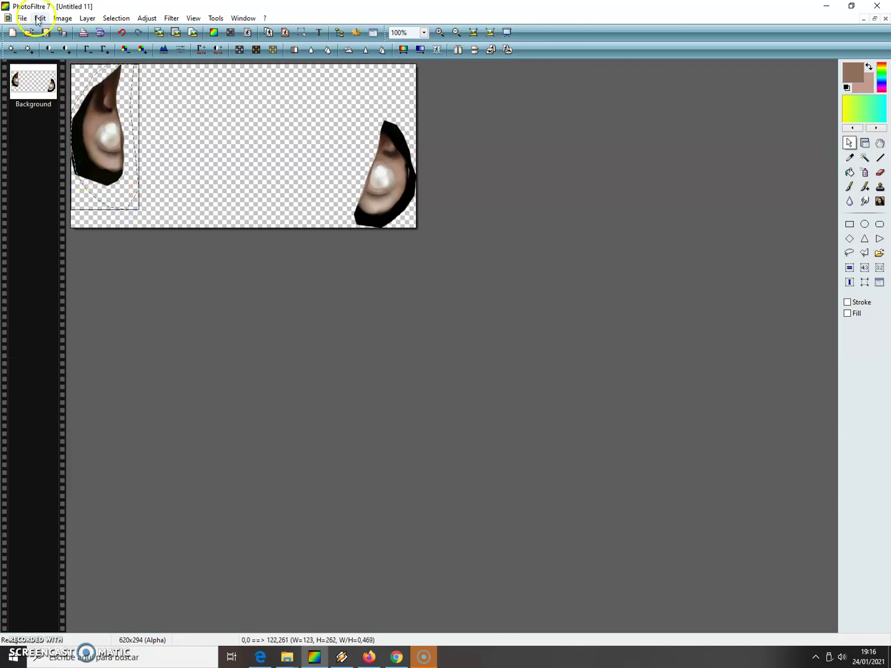
pyautogui.click(39, 19)
pyautogui.click(57, 109)
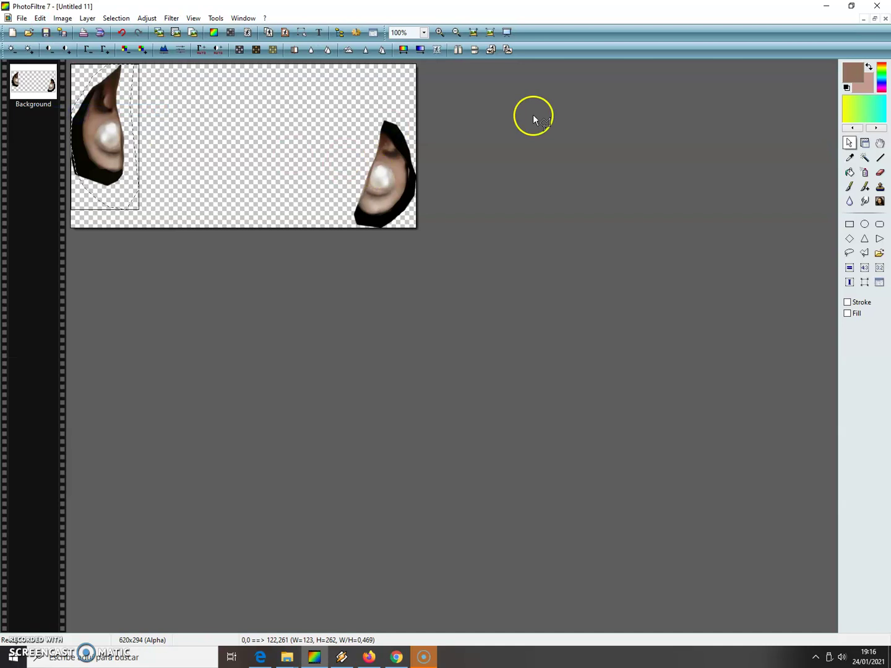
# Close labios sensuales.png without saving its changes.
pyautogui.click(863, 19)
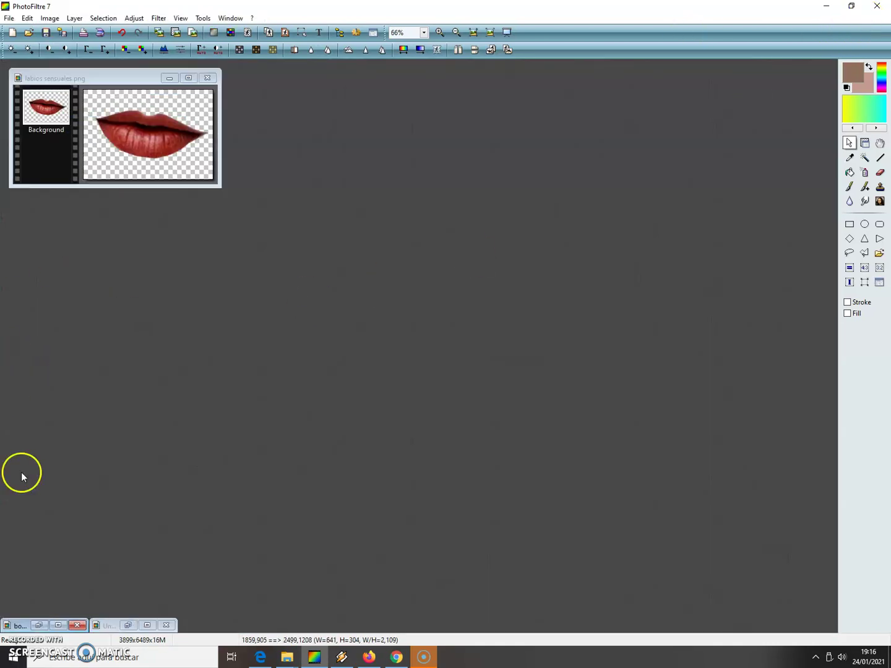
pyautogui.click(207, 78)
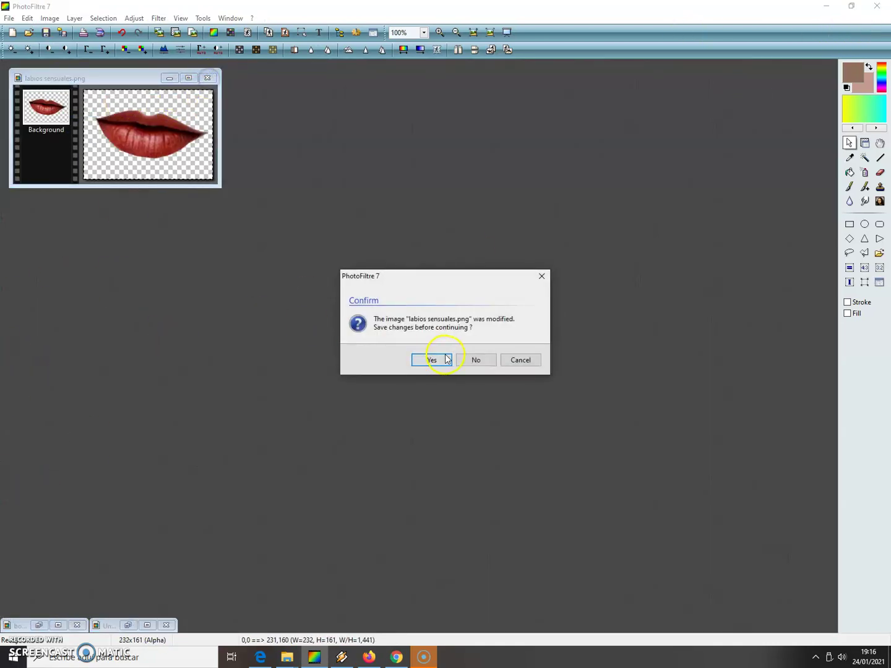
pyautogui.click(490, 362)
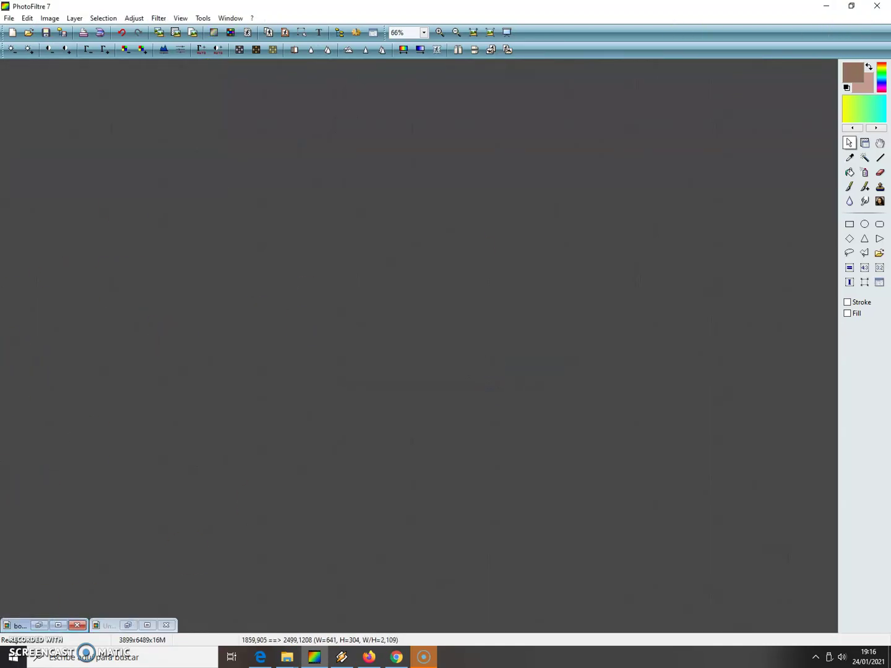
# Try the copied ear as a new layer over the portrait's left ear and delete that layer.
pyautogui.click(61, 626)
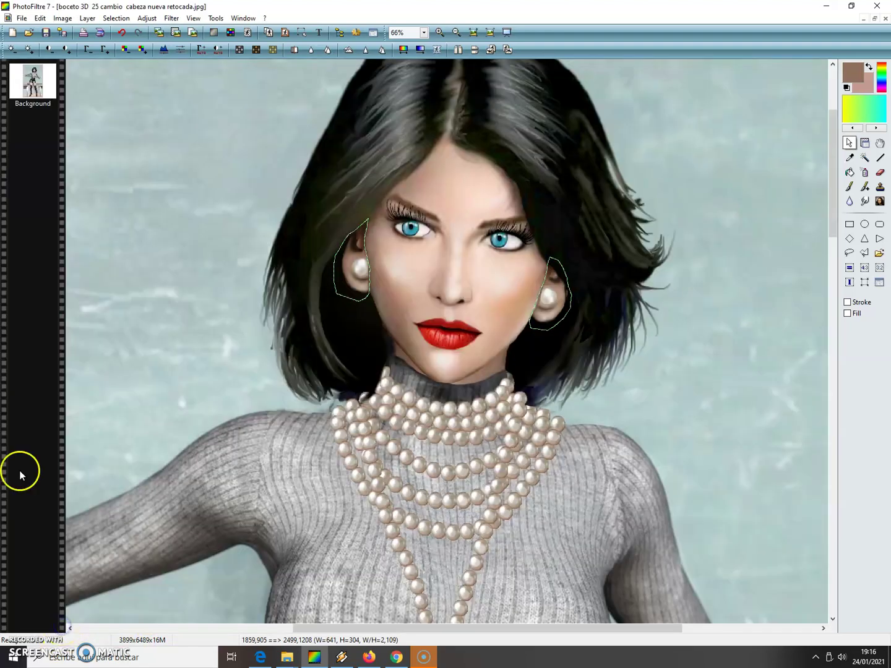
pyautogui.click(39, 19)
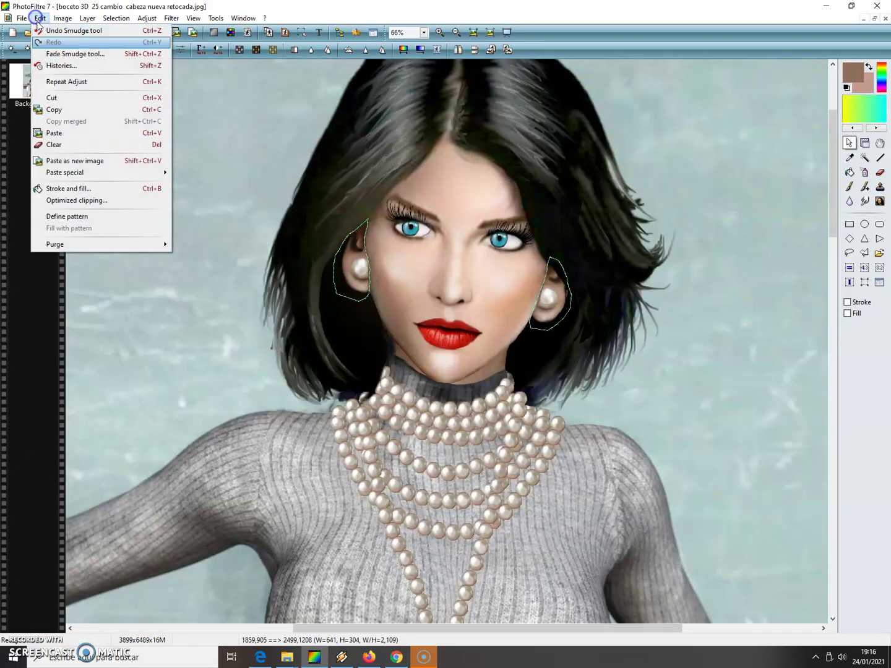
pyautogui.click(54, 133)
pyautogui.moveTo(446, 356); pyautogui.dragTo(354, 282)
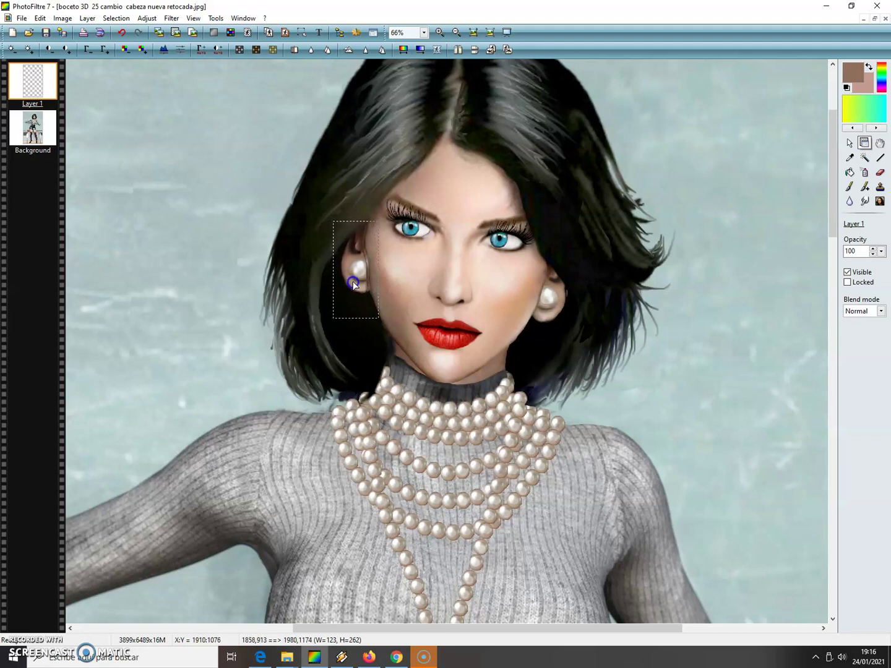
pyautogui.click(87, 19)
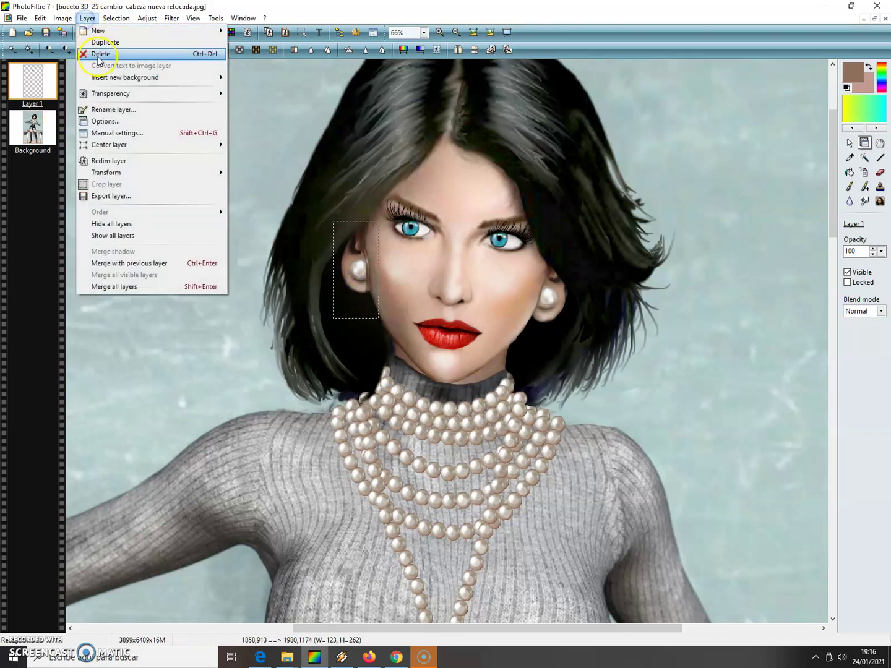
pyautogui.click(98, 53)
# Return to the untitled ears image and resize it to 600 pixels wide with the aspect ratio preserved.
pyautogui.click(863, 18)
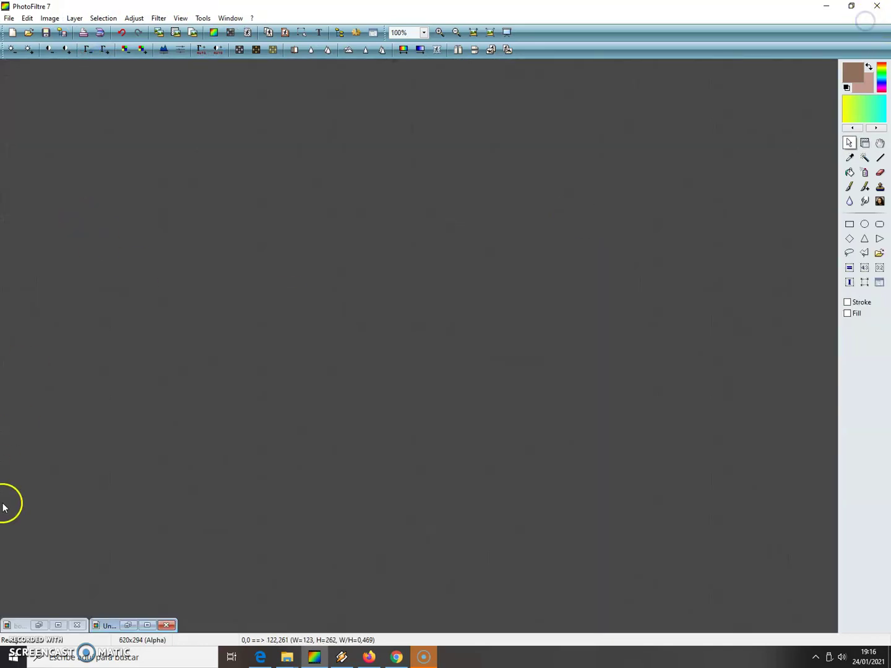
pyautogui.click(147, 625)
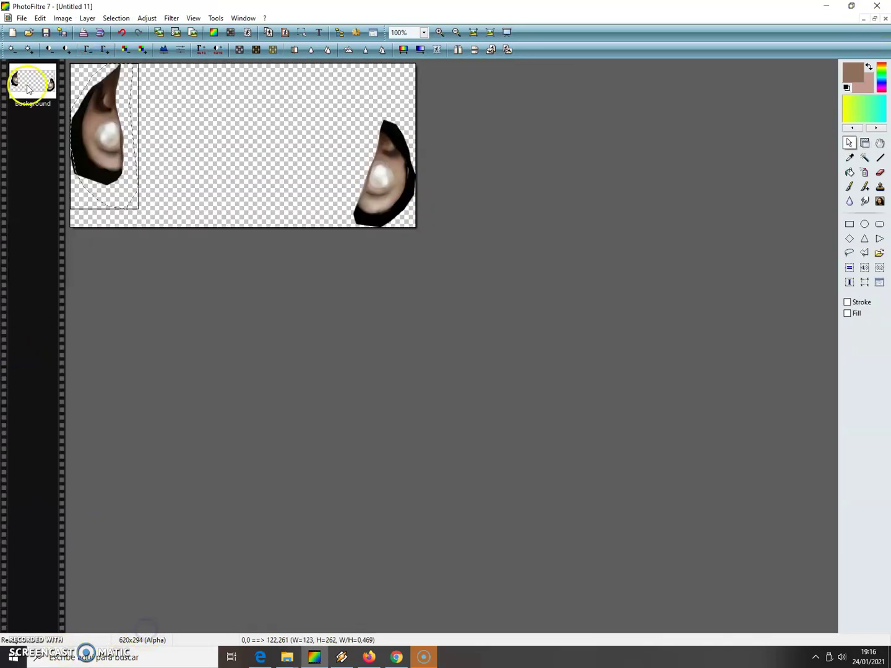
pyautogui.click(57, 19)
pyautogui.click(84, 58)
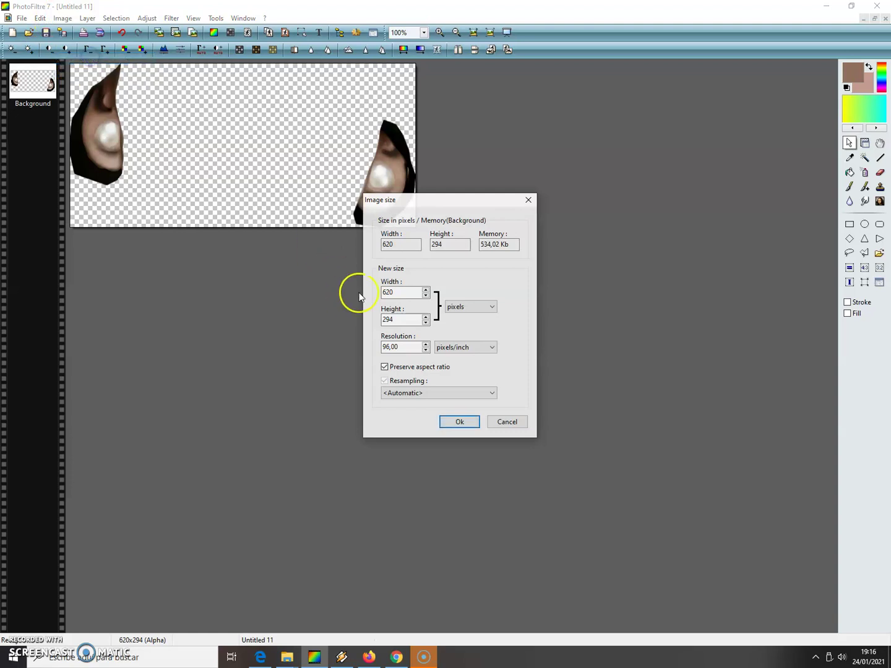
pyautogui.doubleClick(388, 292)
pyautogui.write('6')
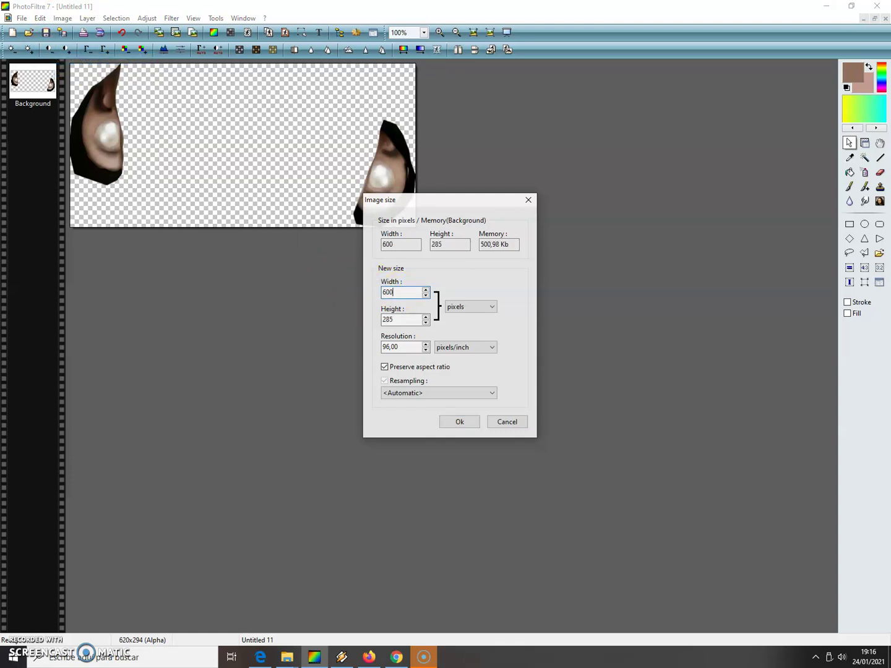
pyautogui.click(452, 422)
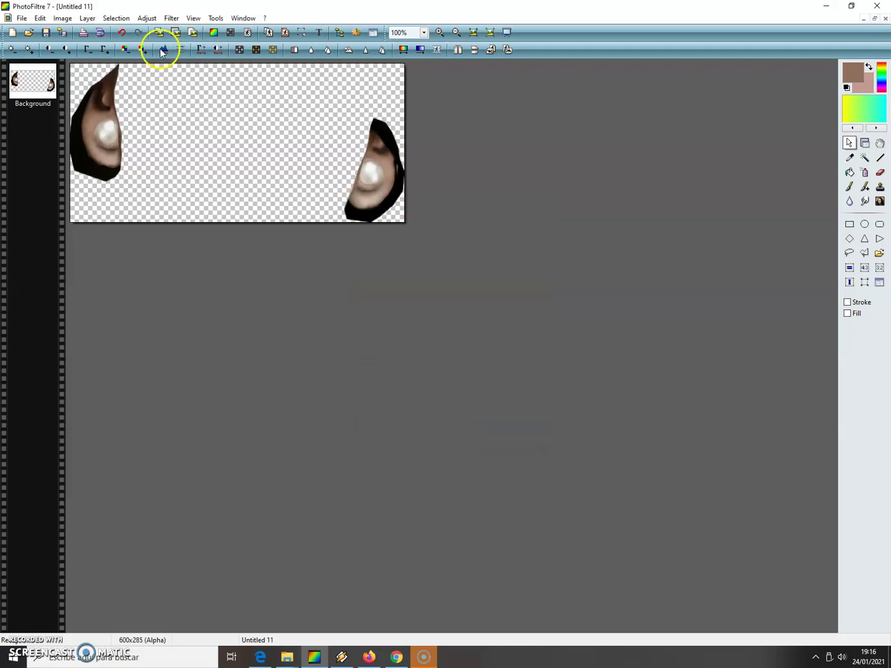
# Copy a freehand selection of about 150 × 251 pixels around the left ear of the ears image.
pyautogui.moveTo(153, 165)
pyautogui.mouseDown()
pyautogui.moveTo(126, 103)
pyautogui.moveTo(128, 71)
pyautogui.moveTo(122, 63)
pyautogui.moveTo(104, 66)
pyautogui.moveTo(83, 87)
pyautogui.moveTo(69, 127)
pyautogui.moveTo(74, 173)
pyautogui.moveTo(114, 204)
pyautogui.mouseUp()
pyautogui.click(39, 18)
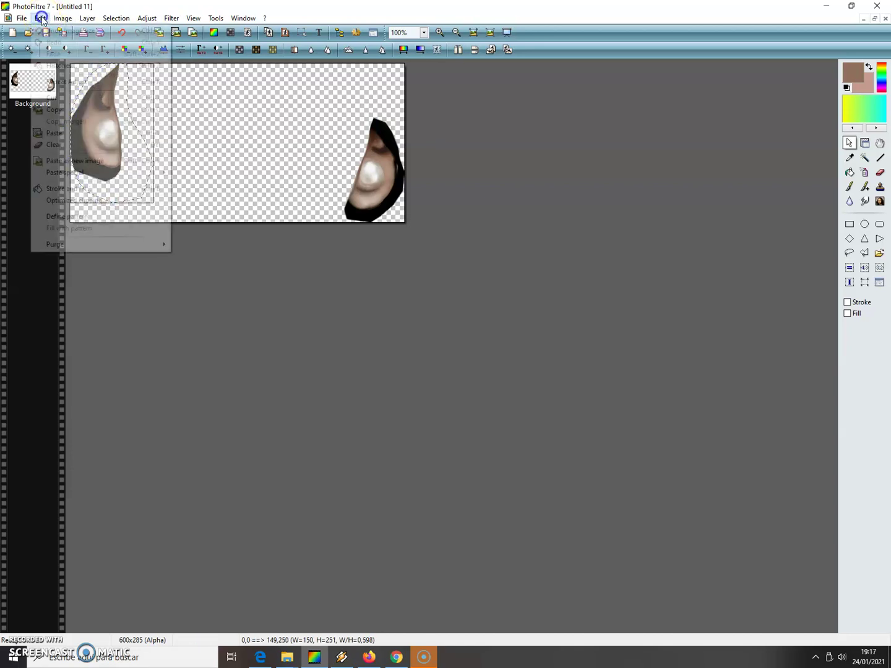
pyautogui.click(55, 111)
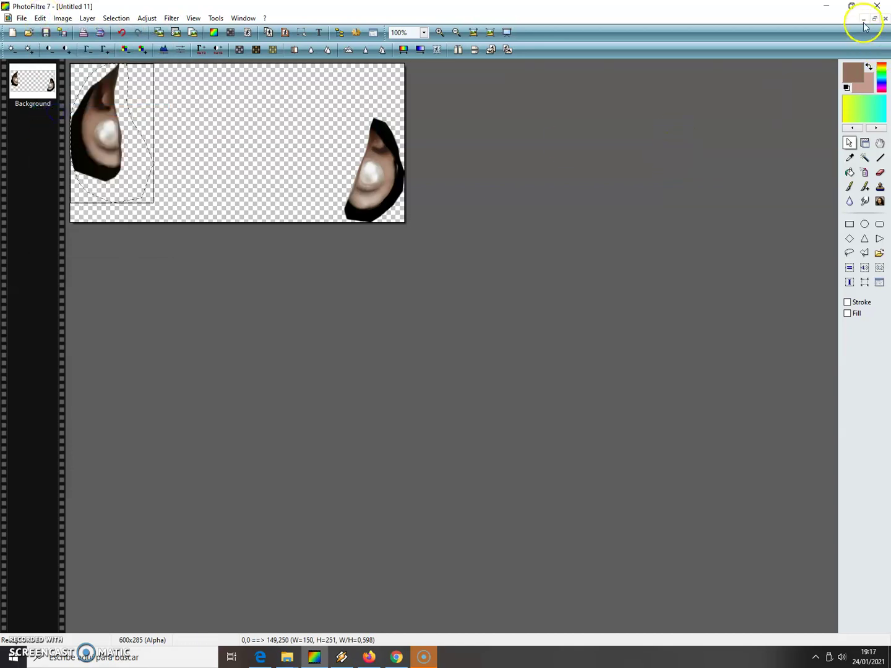
# Paste the copied ear into the portrait as a layer and place it over the woman's left-hand ear.
pyautogui.click(863, 20)
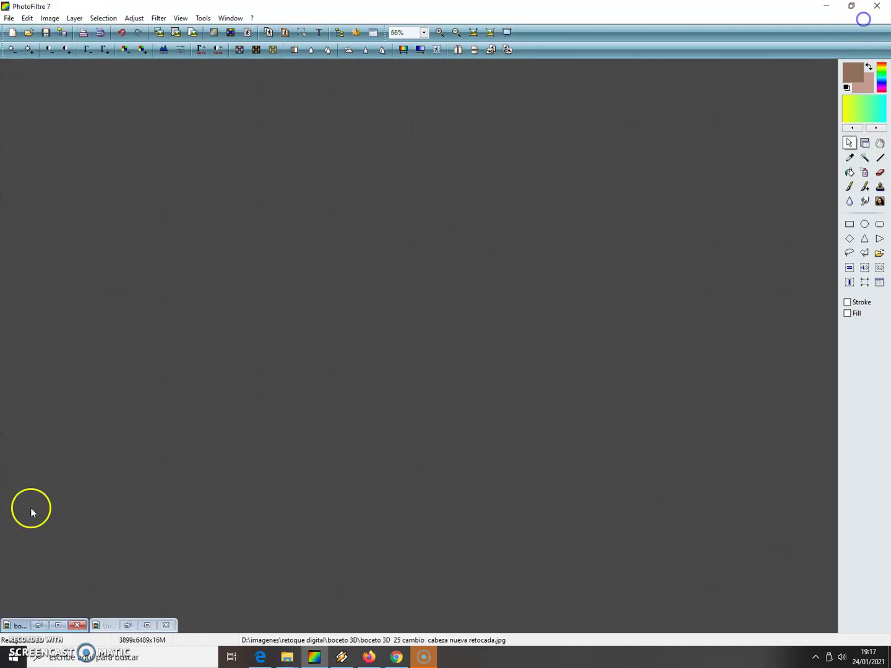
pyautogui.click(58, 626)
pyautogui.click(40, 19)
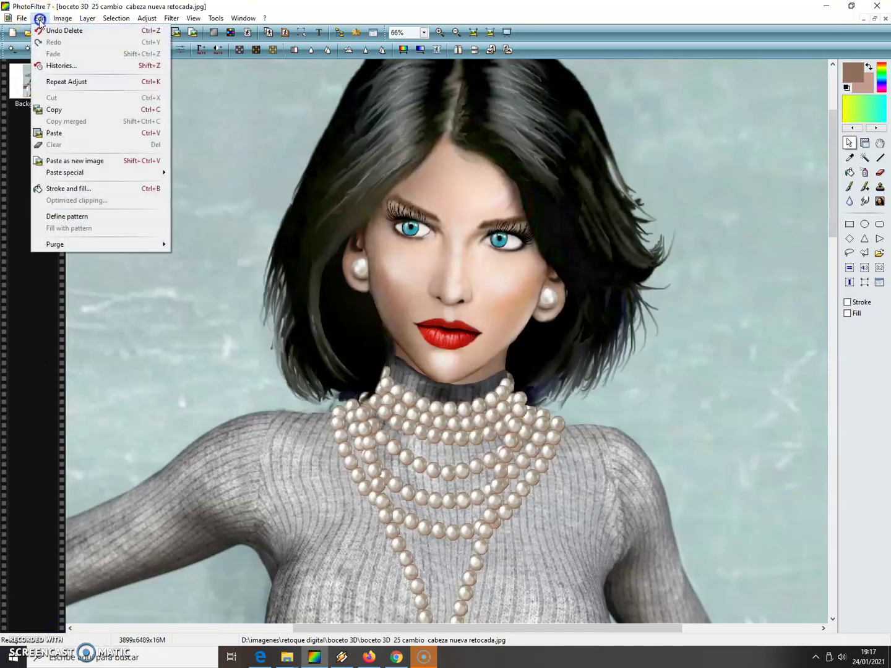
pyautogui.click(74, 133)
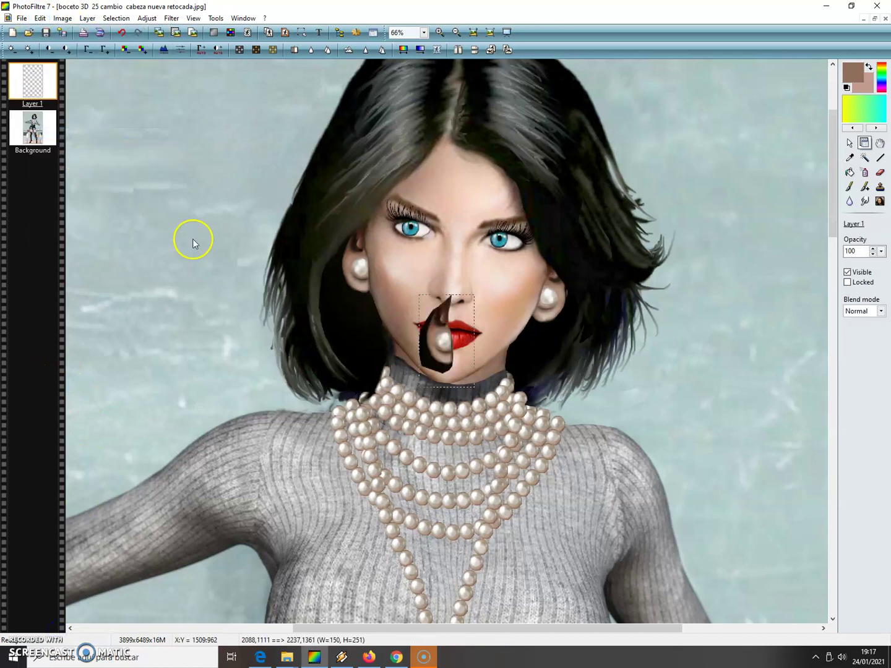
pyautogui.moveTo(440, 337); pyautogui.dragTo(355, 264)
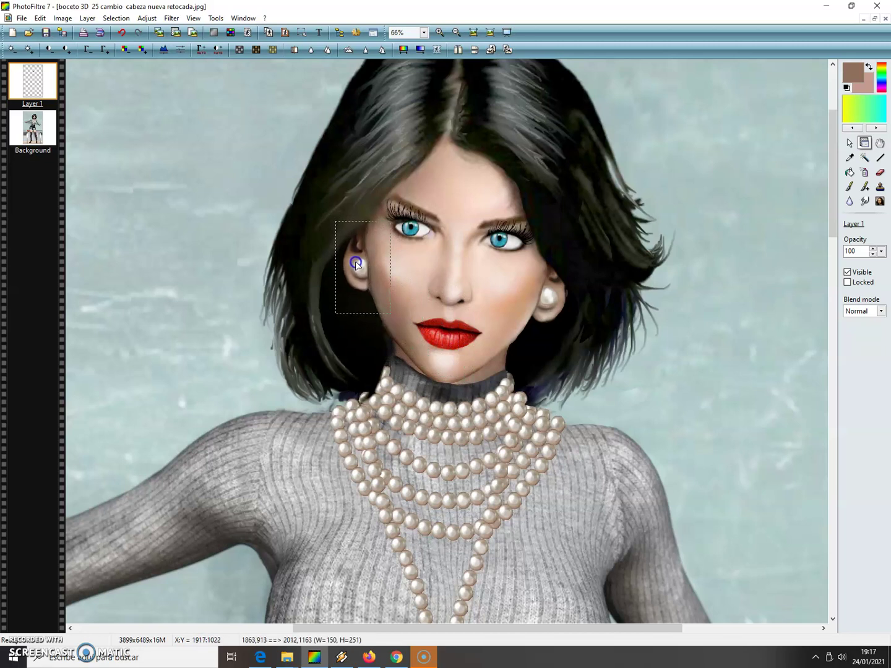
pyautogui.moveTo(354, 261); pyautogui.dragTo(357, 264)
pyautogui.moveTo(360, 259); pyautogui.dragTo(359, 259)
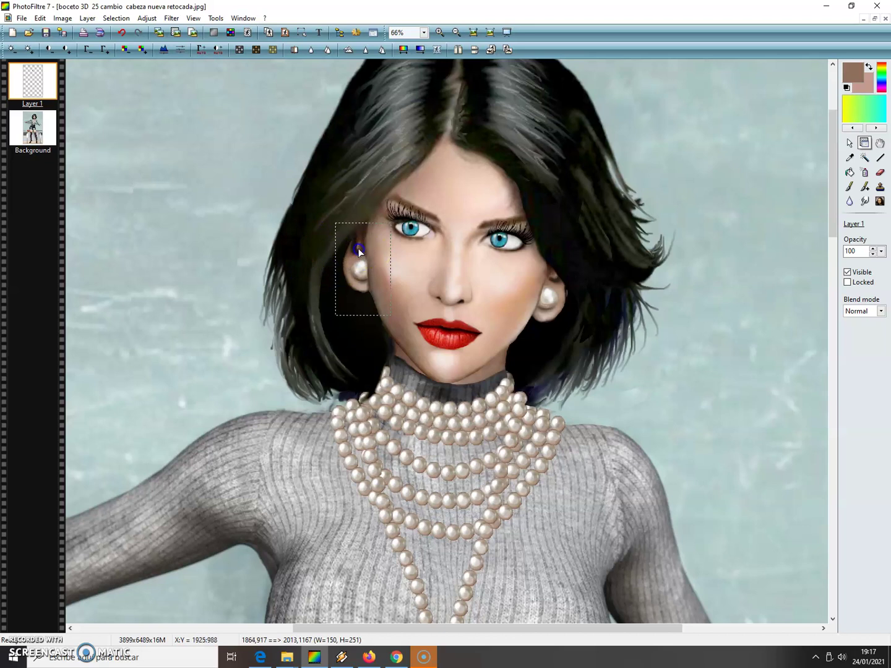
# Fine-tune the pasted ear's alignment with the edge of the face at 200% zoom and merge all layers.
pyautogui.click(440, 32)
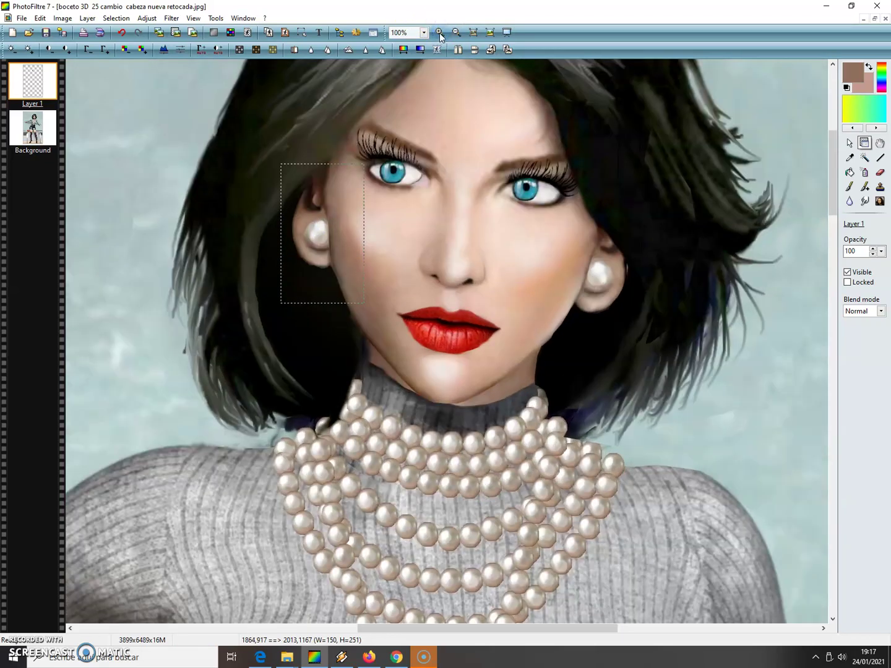
pyautogui.click(438, 33)
pyautogui.moveTo(830, 186); pyautogui.dragTo(831, 174)
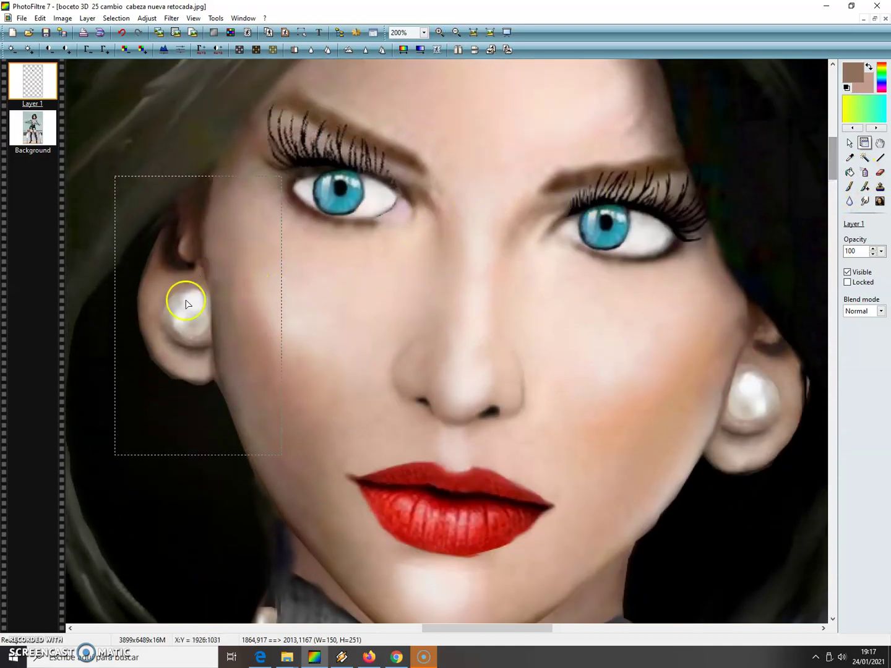
pyautogui.moveTo(178, 271); pyautogui.dragTo(180, 269)
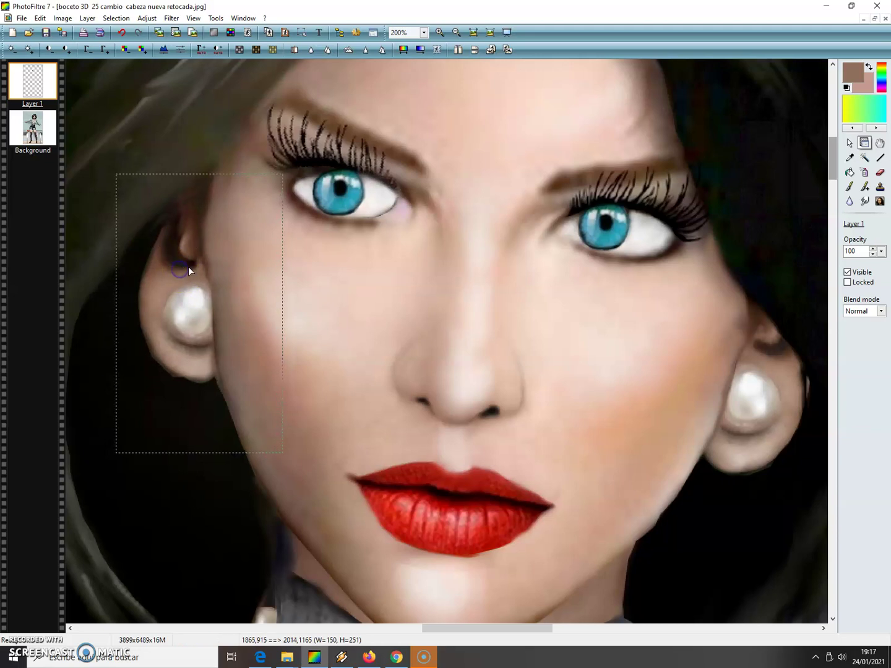
pyautogui.click(87, 18)
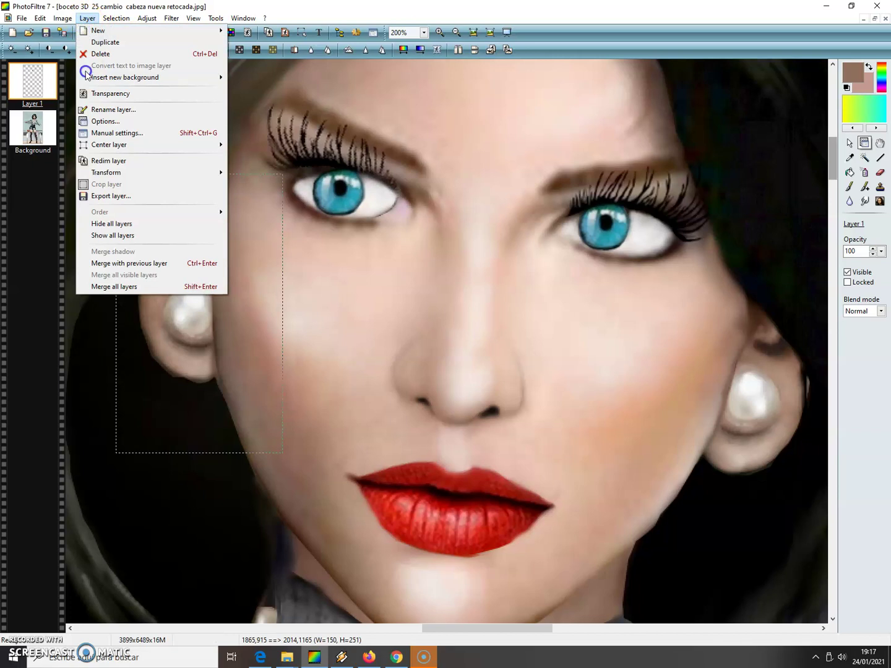
pyautogui.click(113, 288)
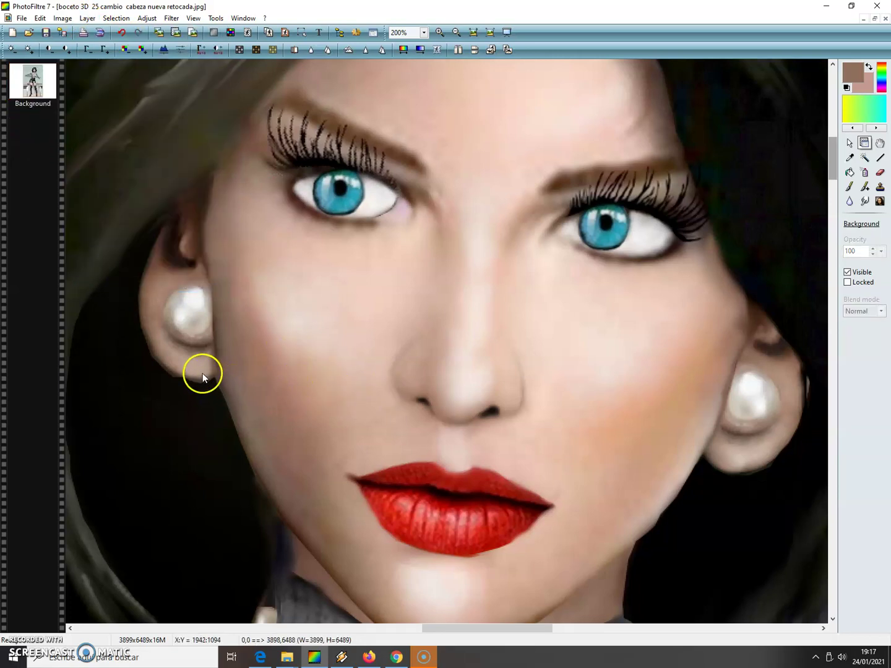
# Blend the merged ear's lobe and upper edge into the surrounding hair with the Smudge tool.
pyautogui.click(864, 201)
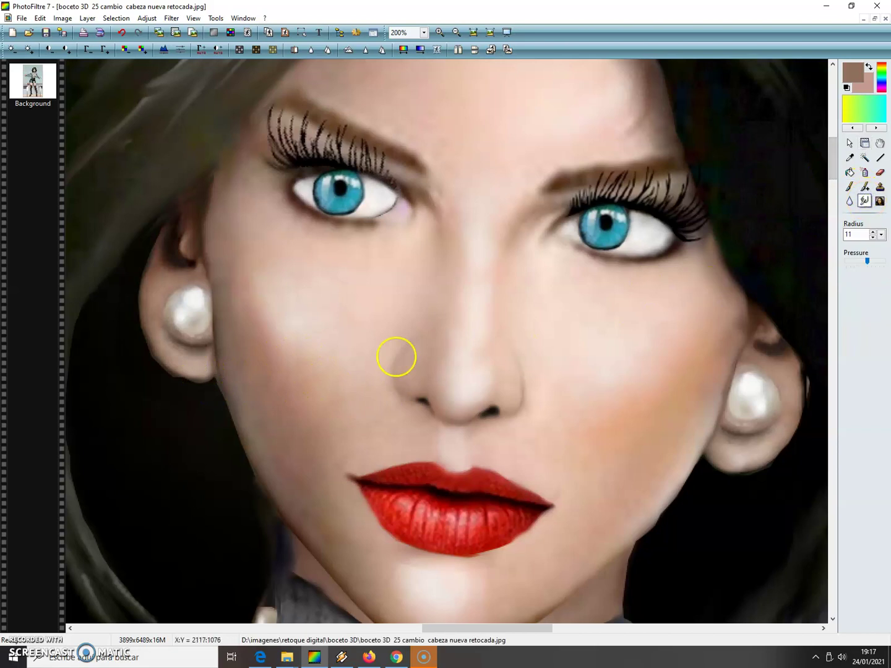
pyautogui.moveTo(167, 383); pyautogui.dragTo(171, 381)
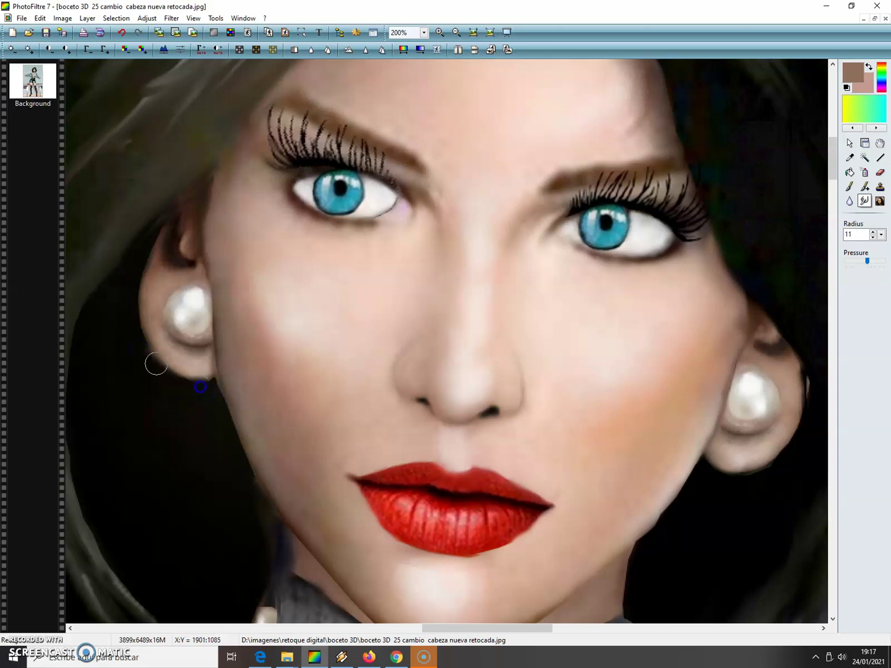
pyautogui.click(151, 230)
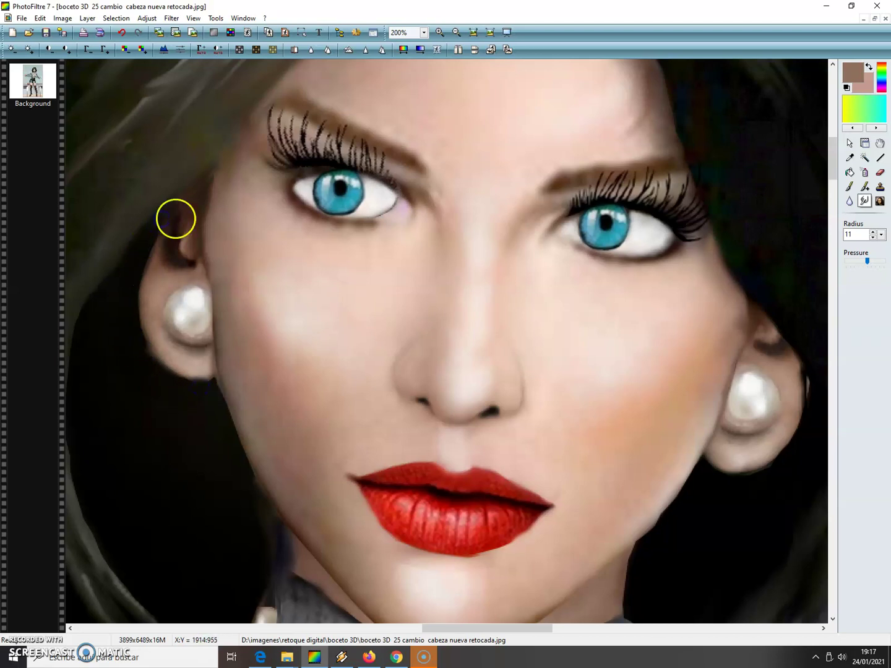
pyautogui.click(220, 196)
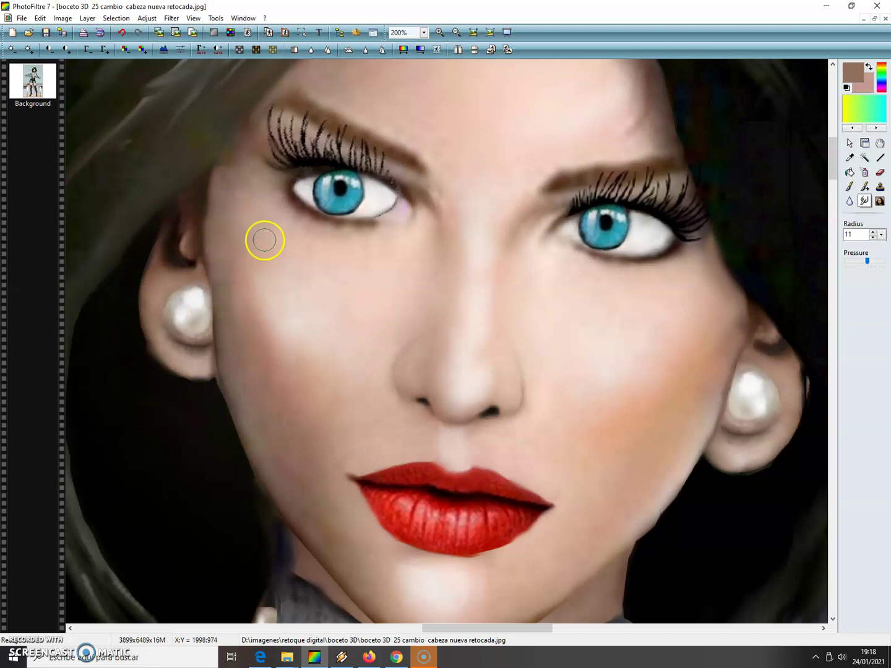
# Smudge the cheek and jaw edge beside the left-hand ear at 100% zoom to soften the skin.
pyautogui.click(456, 32)
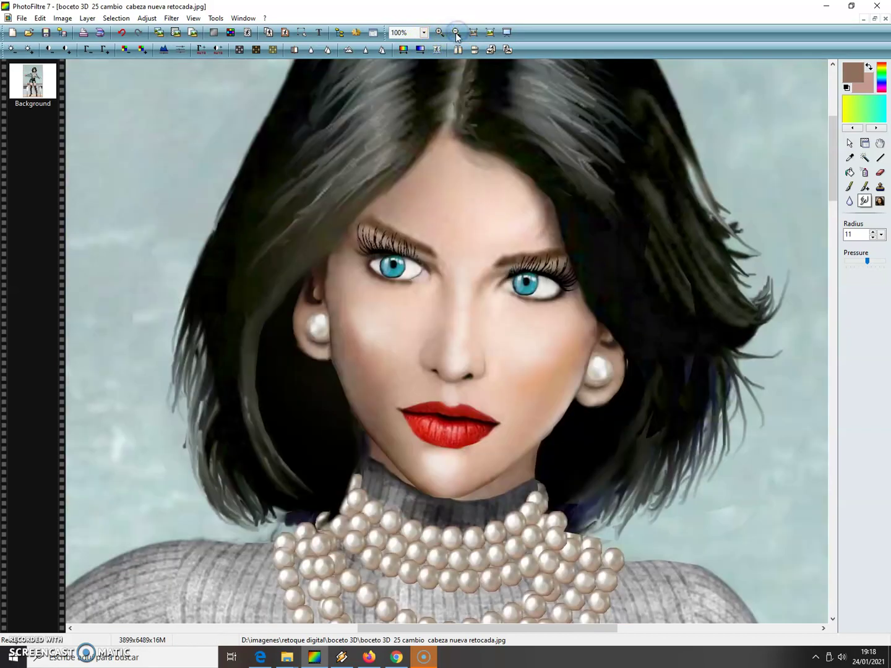
pyautogui.moveTo(336, 358); pyautogui.dragTo(333, 349)
pyautogui.moveTo(334, 328); pyautogui.dragTo(337, 318)
pyautogui.click(344, 325)
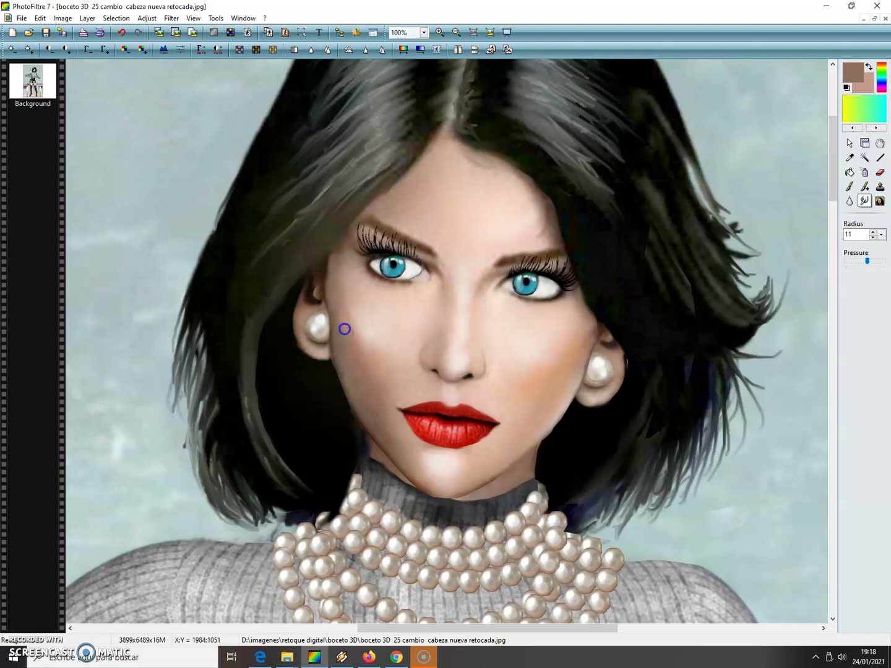
pyautogui.moveTo(340, 318); pyautogui.dragTo(337, 313)
pyautogui.moveTo(349, 414); pyautogui.dragTo(350, 414)
# Smudge the corners and lower outline of the red lips to blend them into the skin.
pyautogui.moveTo(398, 405); pyautogui.dragTo(400, 404)
pyautogui.click(492, 415)
pyautogui.moveTo(479, 409)
pyautogui.mouseDown()
pyautogui.moveTo(510, 426)
pyautogui.moveTo(495, 417)
pyautogui.mouseUp()
pyautogui.moveTo(503, 433)
pyautogui.mouseDown()
pyautogui.moveTo(447, 438)
pyautogui.moveTo(411, 437)
pyautogui.mouseUp()
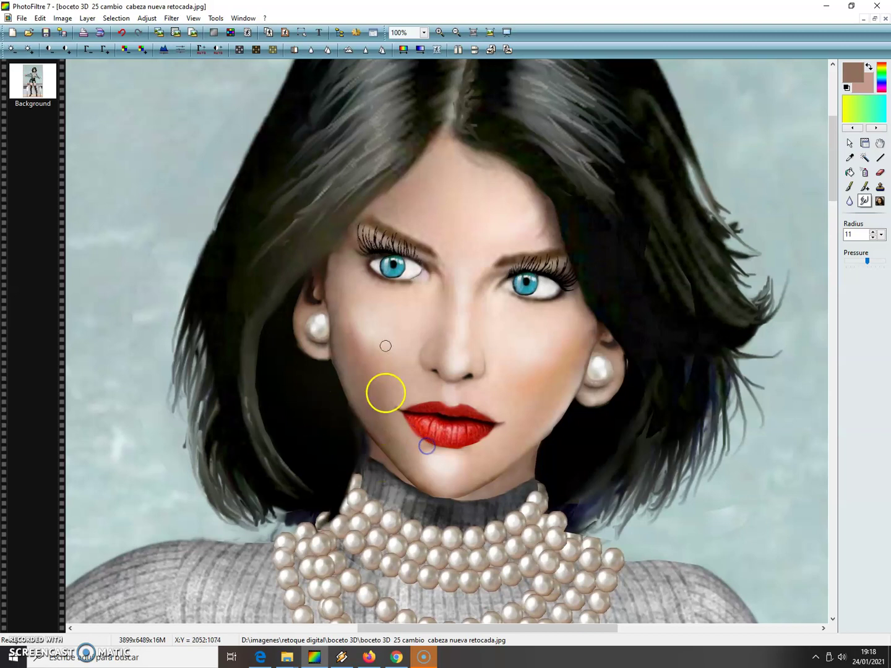
# Smudge the lower and upper outlines of the red lips at 300% zoom to soften them into the skin.
pyautogui.click(438, 32)
pyautogui.click(439, 32)
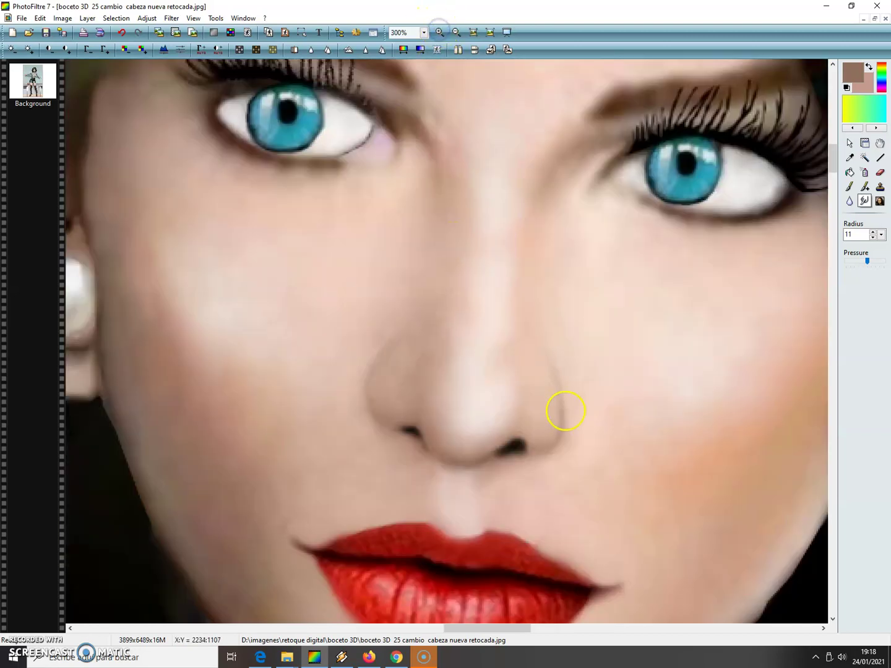
pyautogui.moveTo(833, 157); pyautogui.dragTo(836, 169)
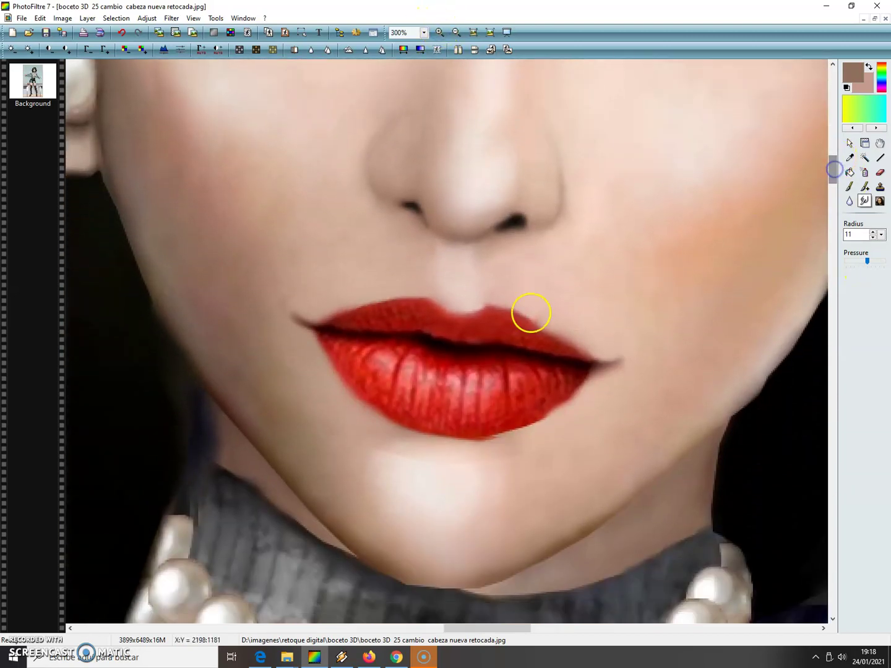
pyautogui.moveTo(455, 452); pyautogui.dragTo(481, 451)
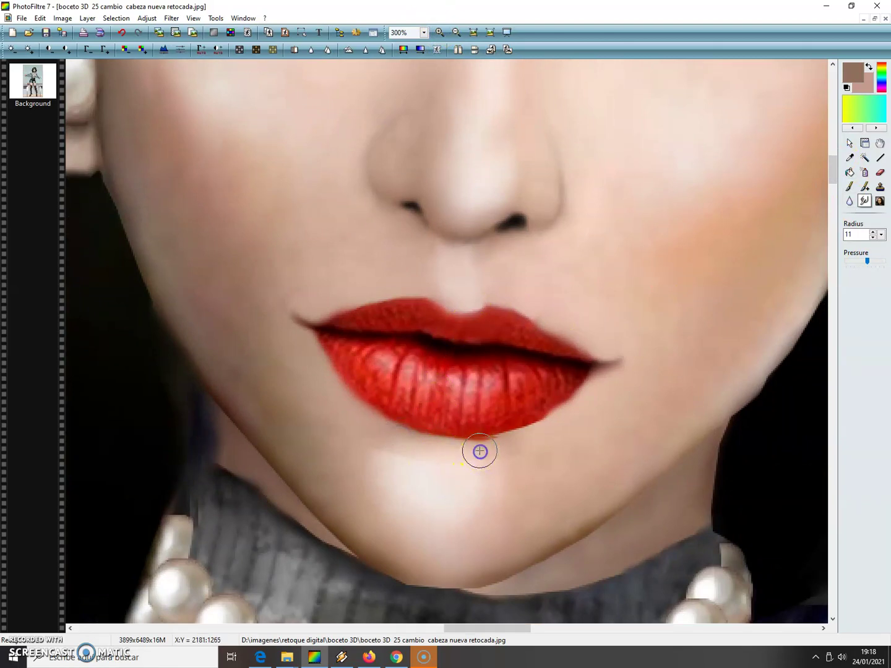
pyautogui.click(531, 438)
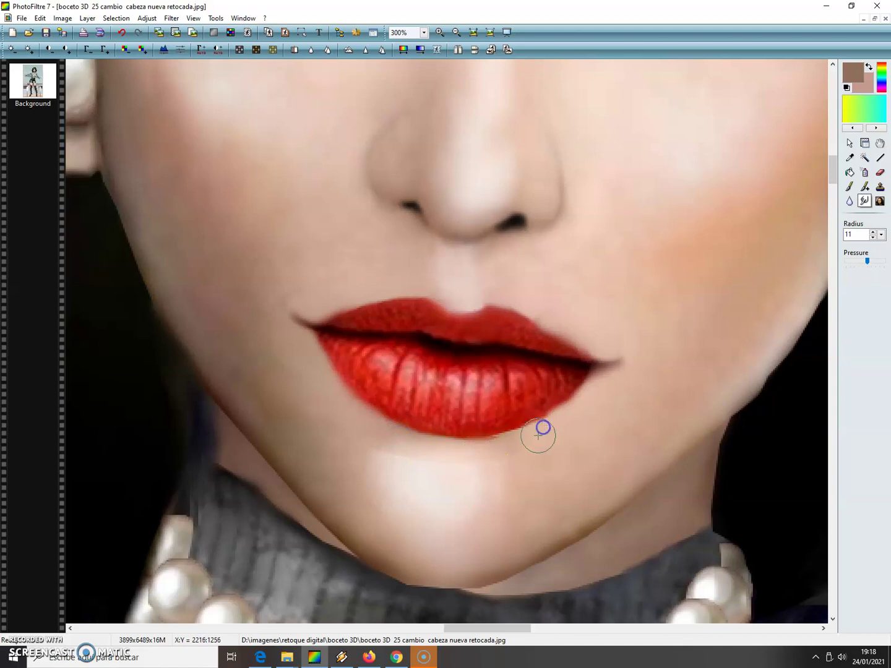
pyautogui.moveTo(325, 410)
pyautogui.mouseDown()
pyautogui.moveTo(308, 399)
pyautogui.moveTo(322, 384)
pyautogui.moveTo(387, 433)
pyautogui.moveTo(353, 409)
pyautogui.mouseUp()
pyautogui.moveTo(393, 456); pyautogui.dragTo(397, 456)
pyautogui.moveTo(526, 477)
pyautogui.mouseDown()
pyautogui.moveTo(493, 449)
pyautogui.moveTo(543, 439)
pyautogui.moveTo(565, 404)
pyautogui.moveTo(599, 402)
pyautogui.moveTo(554, 400)
pyautogui.moveTo(448, 360)
pyautogui.moveTo(432, 280)
pyautogui.mouseUp()
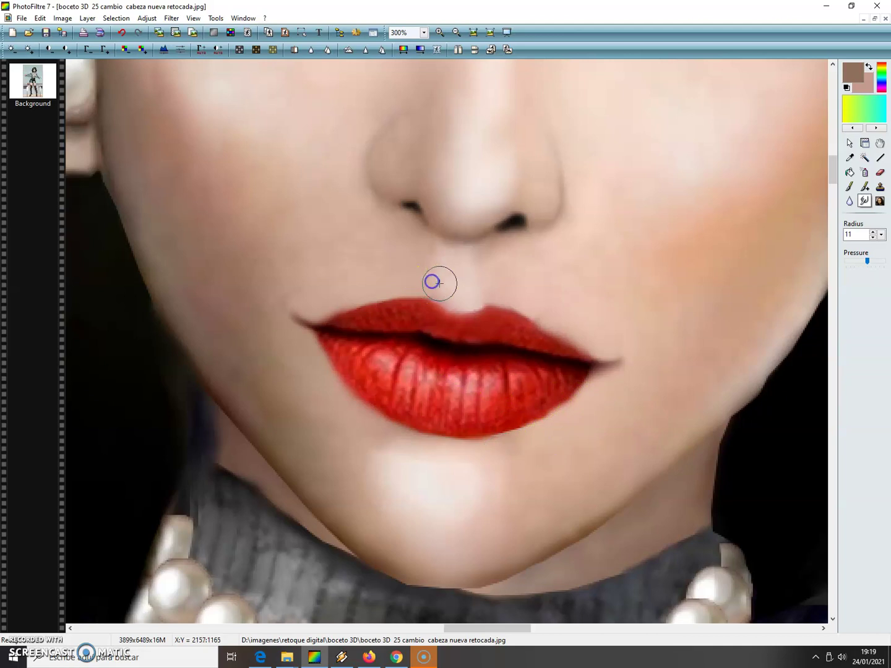
# Smudge the chin line and the jaw edge below the right-hand ear to even out their contours.
pyautogui.moveTo(661, 474)
pyautogui.mouseDown()
pyautogui.moveTo(573, 548)
pyautogui.moveTo(532, 562)
pyautogui.moveTo(528, 572)
pyautogui.moveTo(405, 593)
pyautogui.moveTo(321, 558)
pyautogui.mouseUp()
pyautogui.moveTo(536, 599)
pyautogui.mouseDown()
pyautogui.moveTo(479, 589)
pyautogui.moveTo(418, 592)
pyautogui.mouseUp()
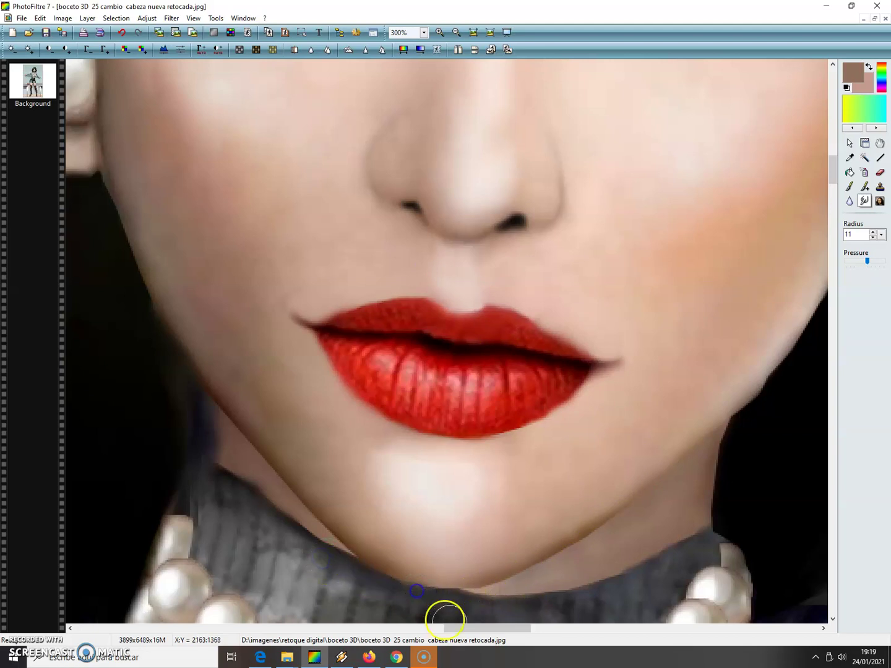
pyautogui.moveTo(476, 632); pyautogui.dragTo(481, 631)
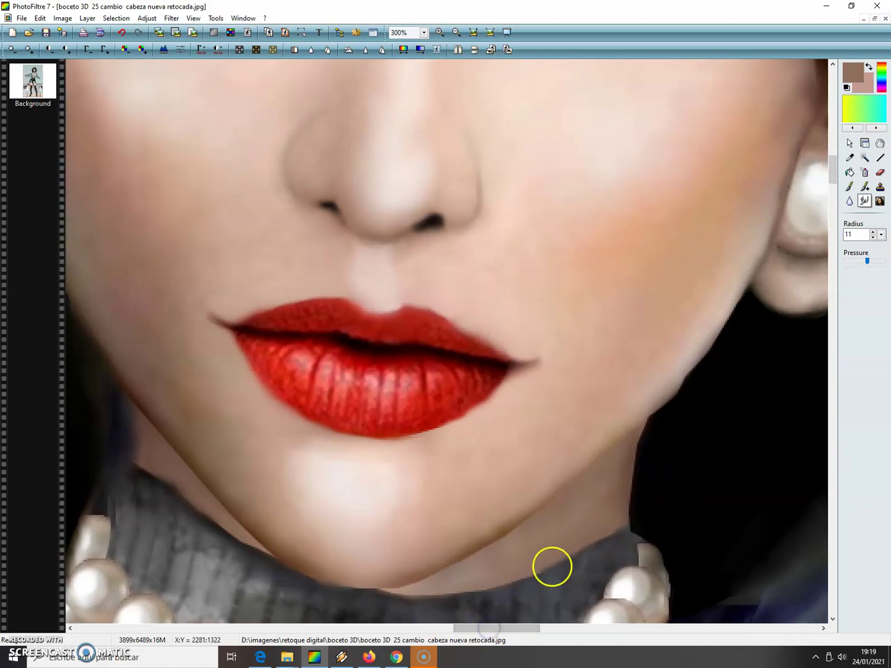
pyautogui.click(651, 432)
pyautogui.moveTo(649, 412)
pyautogui.mouseDown()
pyautogui.moveTo(686, 417)
pyautogui.moveTo(682, 401)
pyautogui.mouseUp()
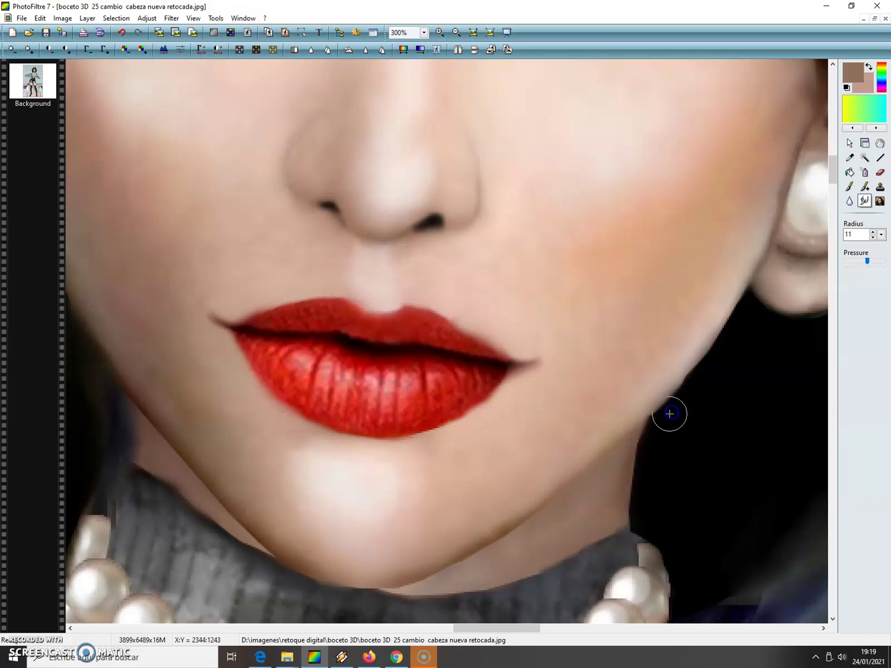
pyautogui.moveTo(680, 401); pyautogui.dragTo(682, 386)
pyautogui.moveTo(602, 434)
pyautogui.mouseDown()
pyautogui.moveTo(507, 508)
pyautogui.moveTo(504, 530)
pyautogui.moveTo(533, 505)
pyautogui.moveTo(444, 598)
pyautogui.moveTo(407, 606)
pyautogui.moveTo(399, 587)
pyautogui.mouseUp()
# Smudge the edge where the jaw meets the neck and dark hair below the right-hand ear.
pyautogui.moveTo(473, 629); pyautogui.dragTo(483, 629)
pyautogui.click(563, 531)
pyautogui.moveTo(558, 526); pyautogui.dragTo(558, 517)
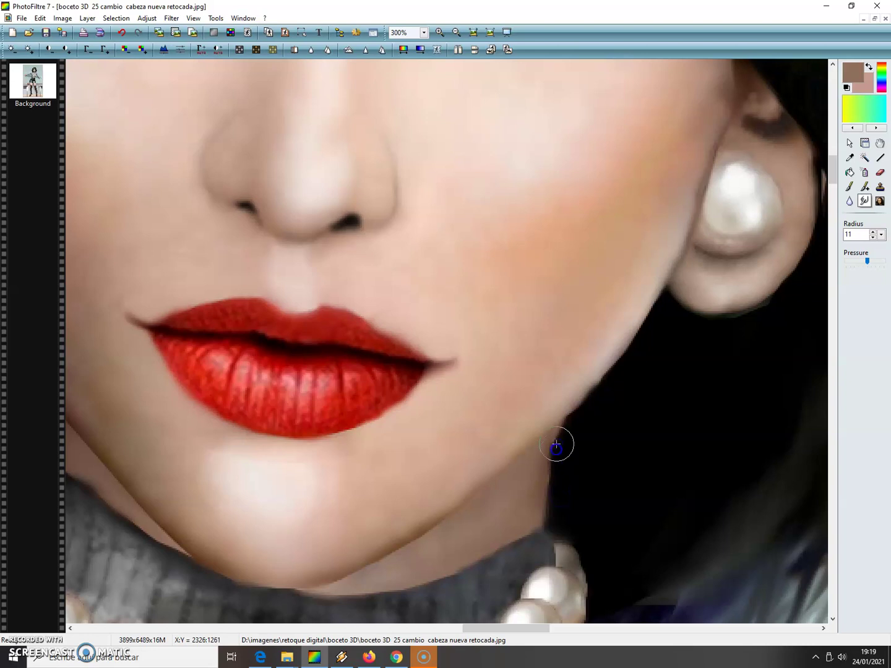
pyautogui.moveTo(559, 430)
pyautogui.mouseDown()
pyautogui.moveTo(558, 515)
pyautogui.moveTo(568, 520)
pyautogui.moveTo(537, 521)
pyautogui.mouseUp()
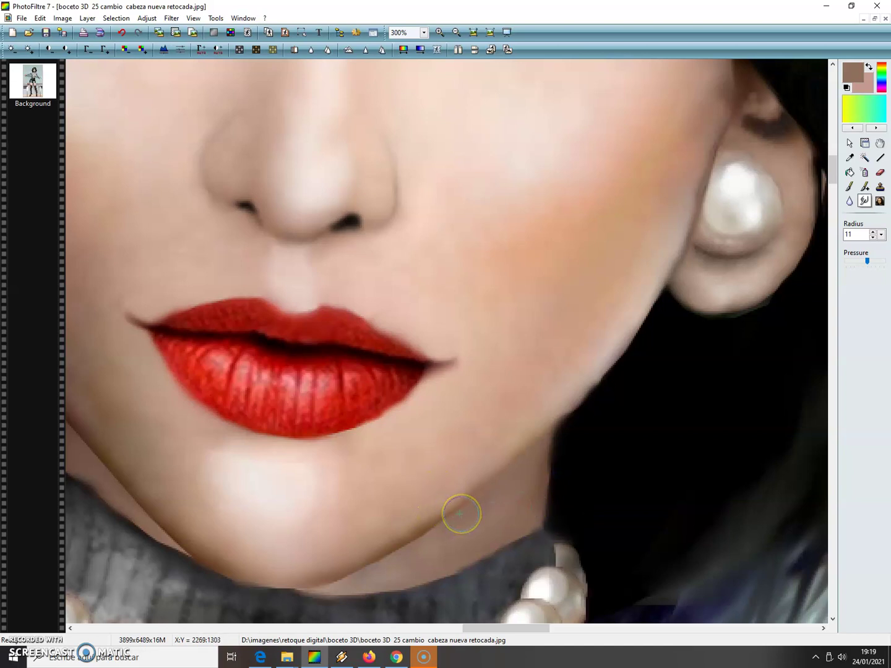
# Outline the right-hand pearl-earring ear along the cheek edge with a polygonal selection about 123 by 199 pixels at 200% zoom.
pyautogui.click(455, 32)
pyautogui.moveTo(633, 270)
pyautogui.mouseDown()
pyautogui.moveTo(663, 269)
pyautogui.moveTo(653, 263)
pyautogui.moveTo(647, 254)
pyautogui.mouseUp()
pyautogui.click(850, 142)
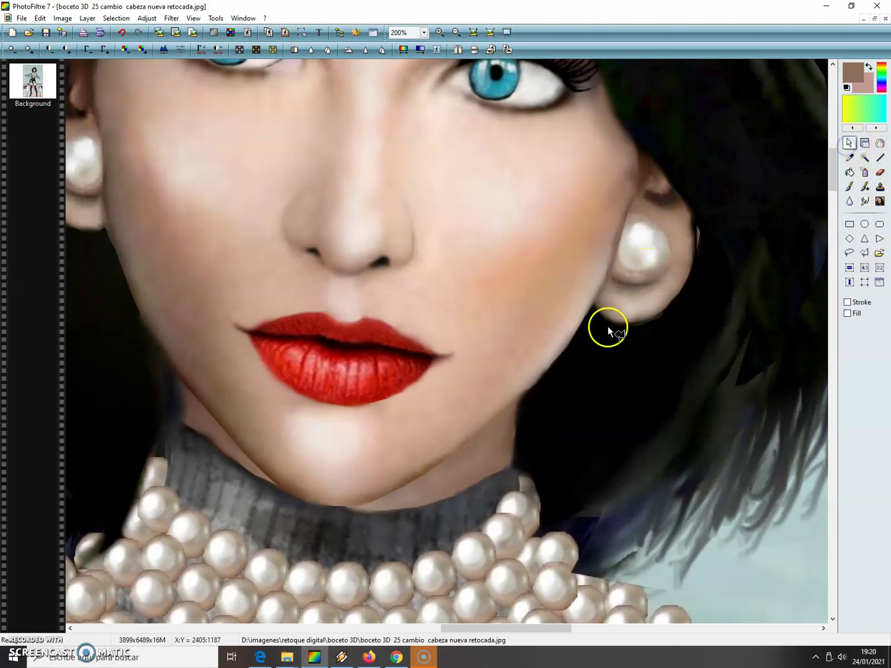
pyautogui.moveTo(588, 317); pyautogui.dragTo(594, 303)
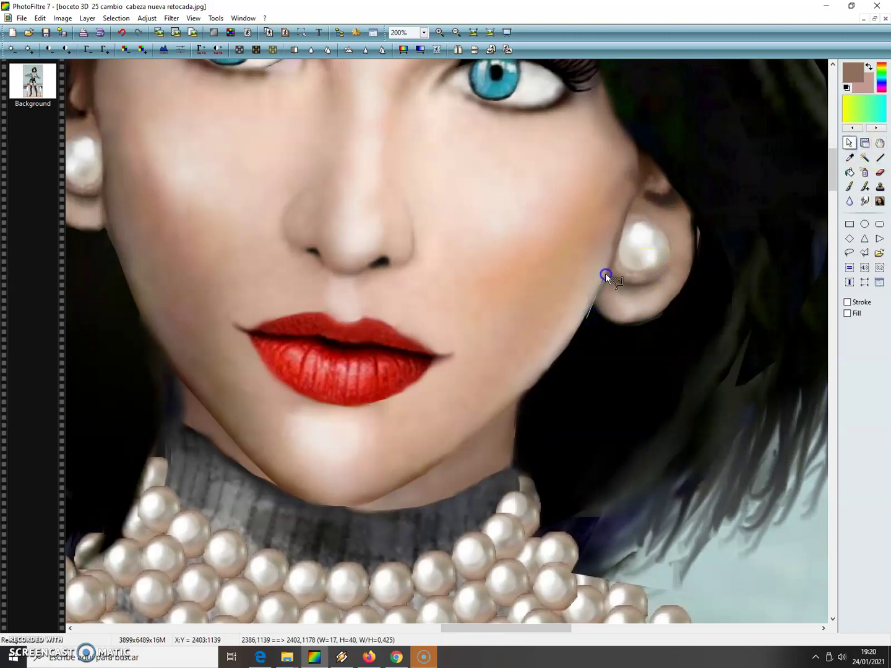
pyautogui.moveTo(637, 156)
pyautogui.mouseDown()
pyautogui.moveTo(652, 131)
pyautogui.moveTo(695, 155)
pyautogui.moveTo(719, 206)
pyautogui.moveTo(721, 259)
pyautogui.moveTo(692, 325)
pyautogui.moveTo(660, 349)
pyautogui.moveTo(628, 355)
pyautogui.moveTo(597, 339)
pyautogui.moveTo(587, 318)
pyautogui.mouseUp()
pyautogui.moveTo(551, 635); pyautogui.dragTo(587, 626)
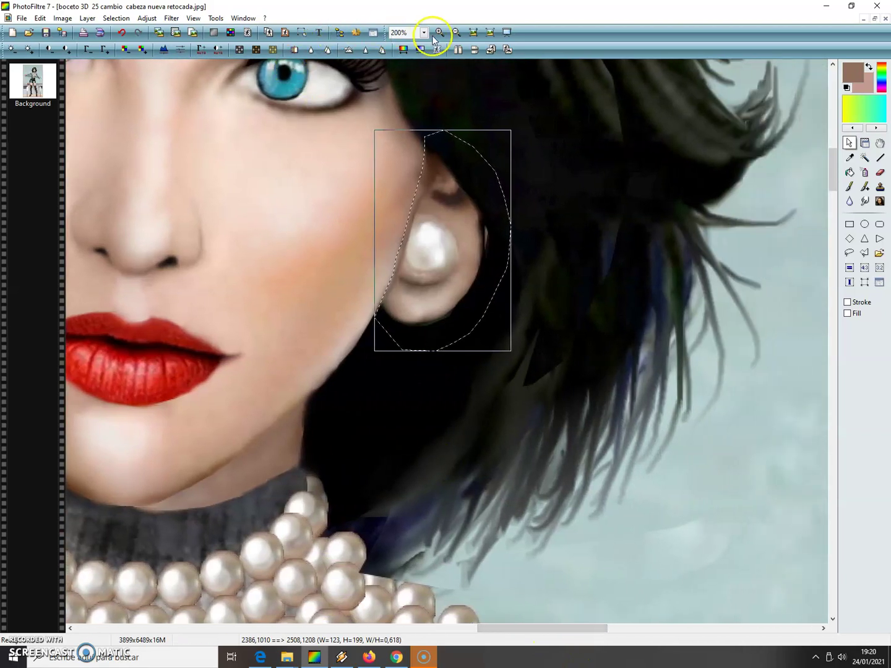
# Shift the selection onto the dark hair beside the ear and paste a copy of that hair as a new layer.
pyautogui.click(456, 32)
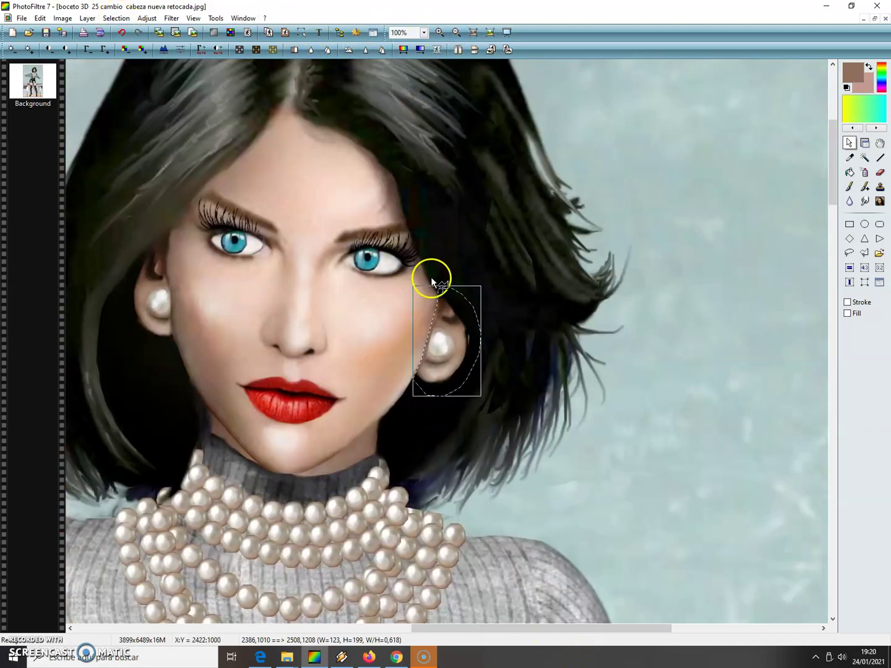
pyautogui.moveTo(455, 348); pyautogui.dragTo(501, 351)
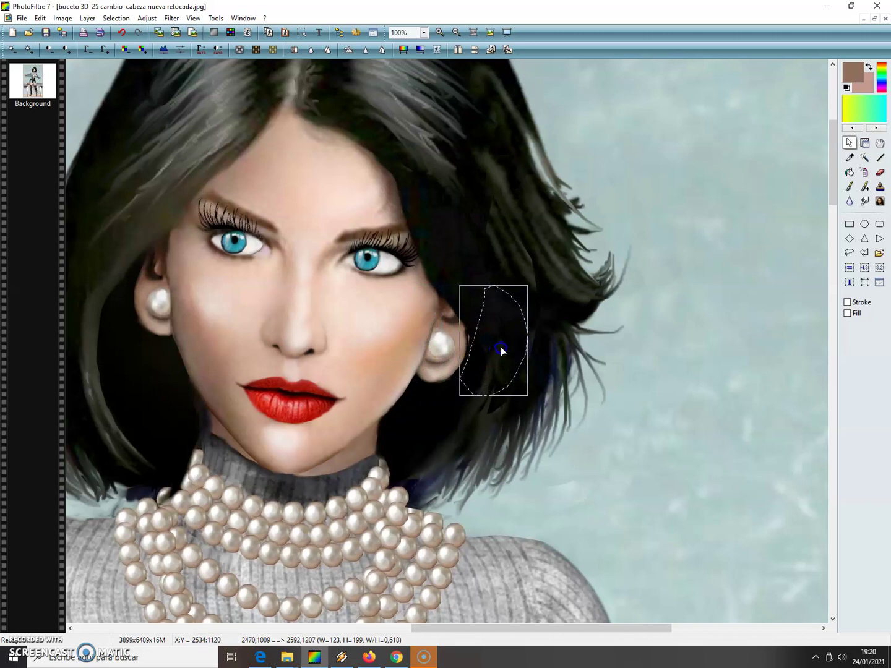
pyautogui.click(40, 18)
pyautogui.click(69, 112)
pyautogui.click(40, 18)
pyautogui.click(59, 133)
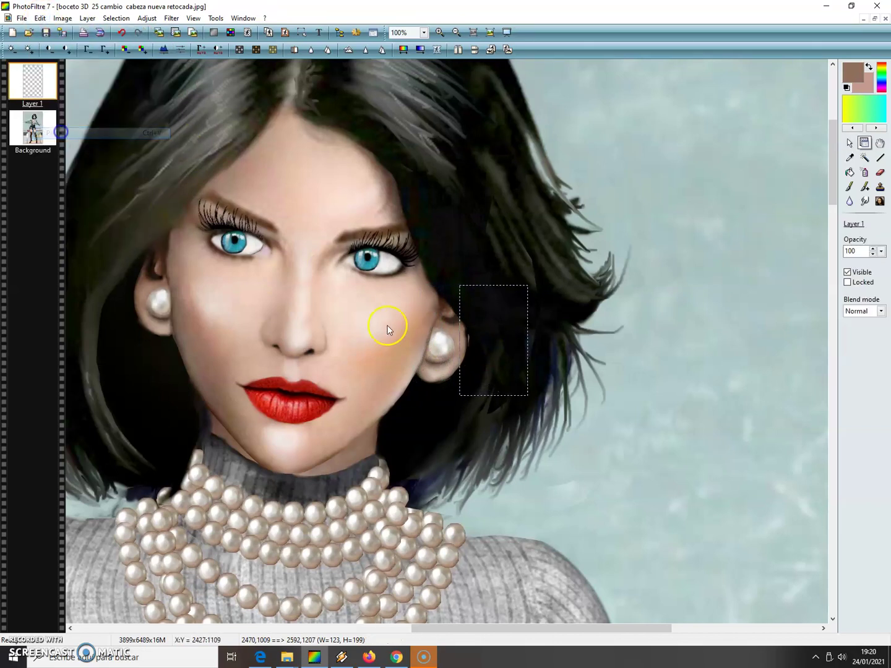
# Cover the right-hand ear with the merged hair patch and smudge the cheek edge along it.
pyautogui.moveTo(510, 353); pyautogui.dragTo(464, 351)
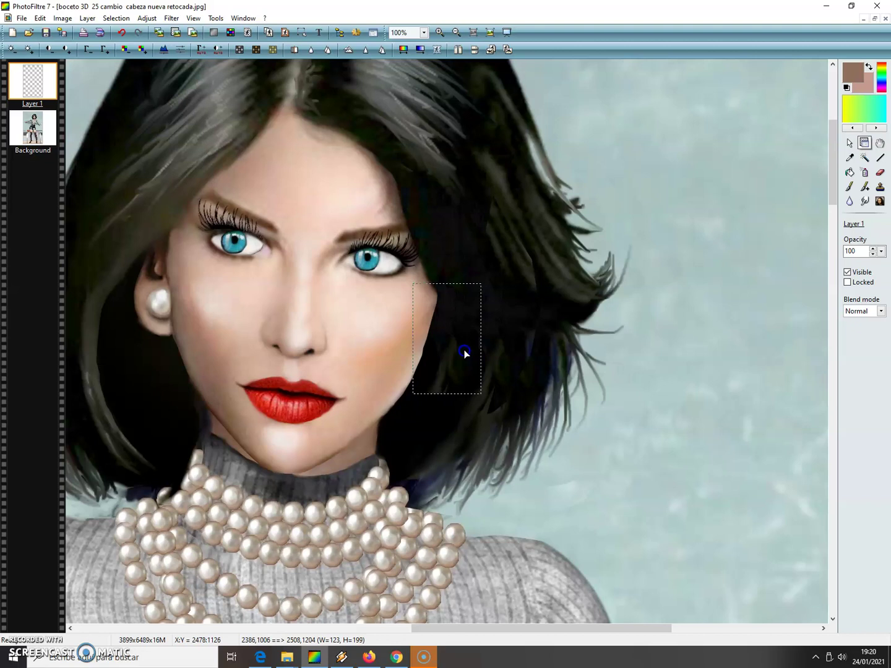
pyautogui.click(87, 17)
pyautogui.click(154, 278)
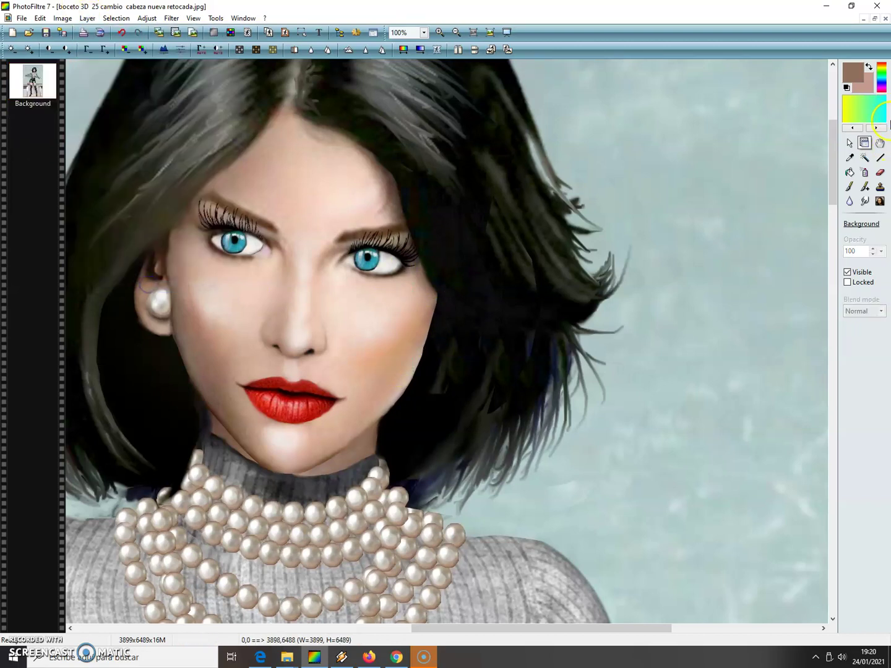
pyautogui.click(865, 201)
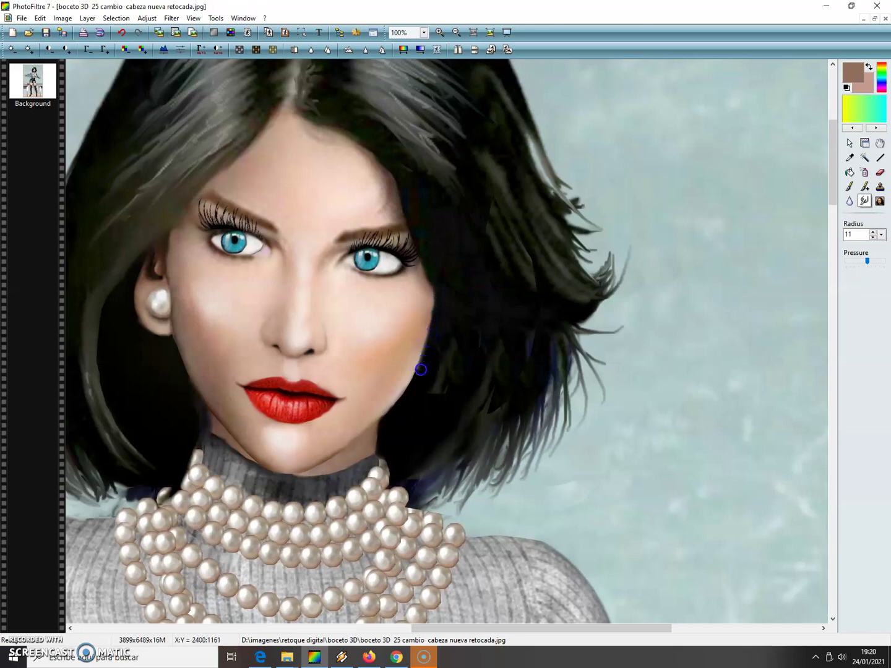
pyautogui.moveTo(414, 374)
pyautogui.mouseDown()
pyautogui.moveTo(443, 353)
pyautogui.moveTo(436, 378)
pyautogui.moveTo(450, 348)
pyautogui.moveTo(437, 387)
pyautogui.moveTo(446, 350)
pyautogui.mouseUp()
# Outline the right-hand cheek edge with a polygonal selection about 129 by 304 pixels, from beside the eye to the jaw.
pyautogui.click(850, 143)
pyautogui.moveTo(375, 408); pyautogui.dragTo(420, 271)
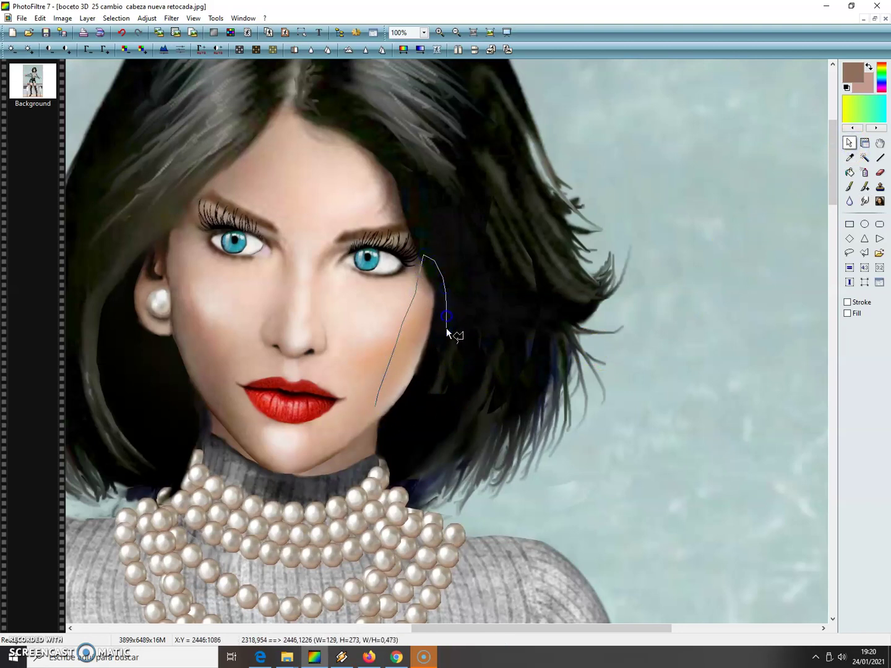
pyautogui.moveTo(433, 388)
pyautogui.mouseDown()
pyautogui.moveTo(416, 412)
pyautogui.moveTo(372, 410)
pyautogui.mouseUp()
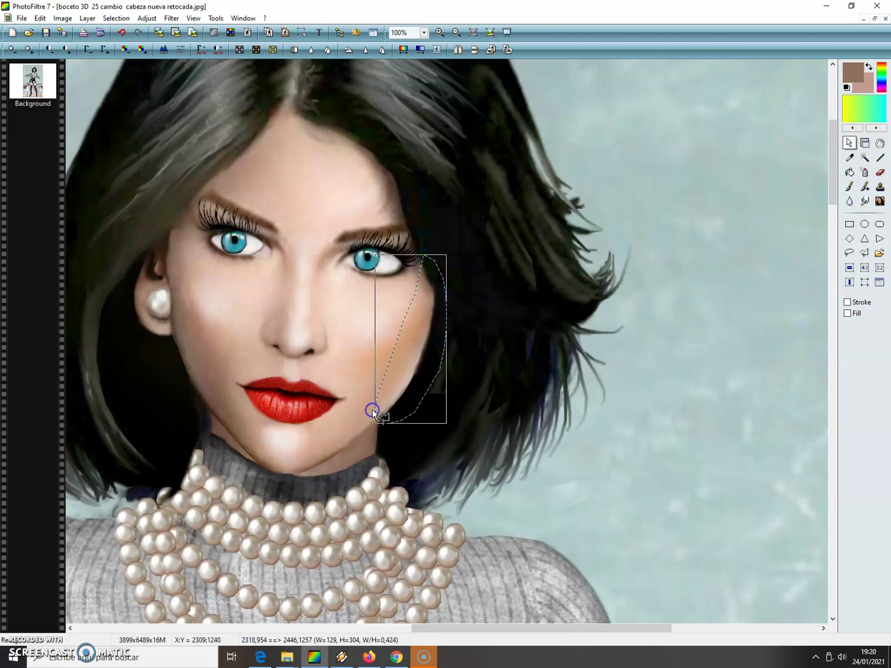
# Paste a copy of the selected cheek edge as a new layer and shift it about 11 pixels inward to narrow the face.
pyautogui.click(40, 18)
pyautogui.click(54, 109)
pyautogui.click(39, 19)
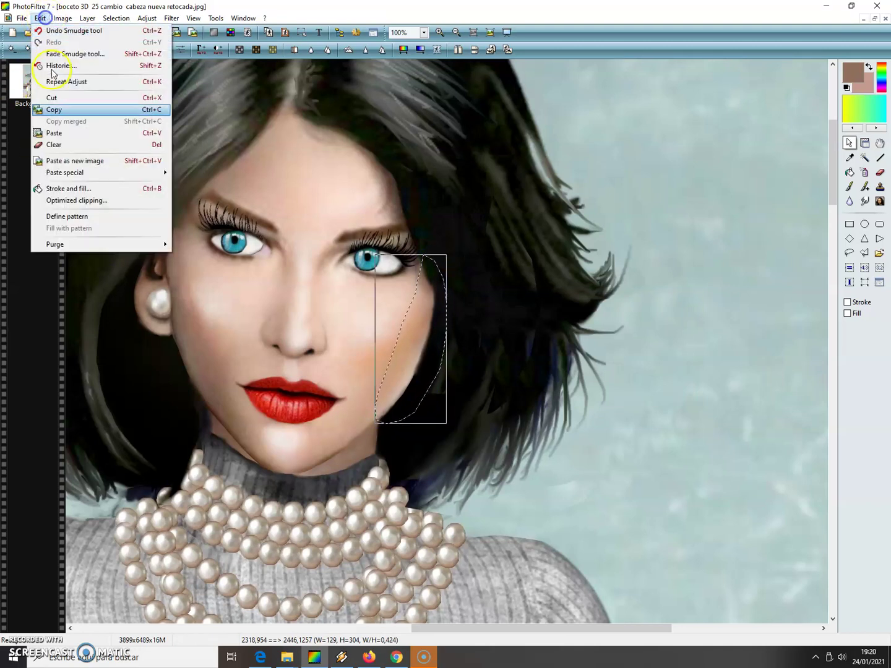
pyautogui.click(53, 133)
pyautogui.moveTo(411, 338); pyautogui.dragTo(405, 338)
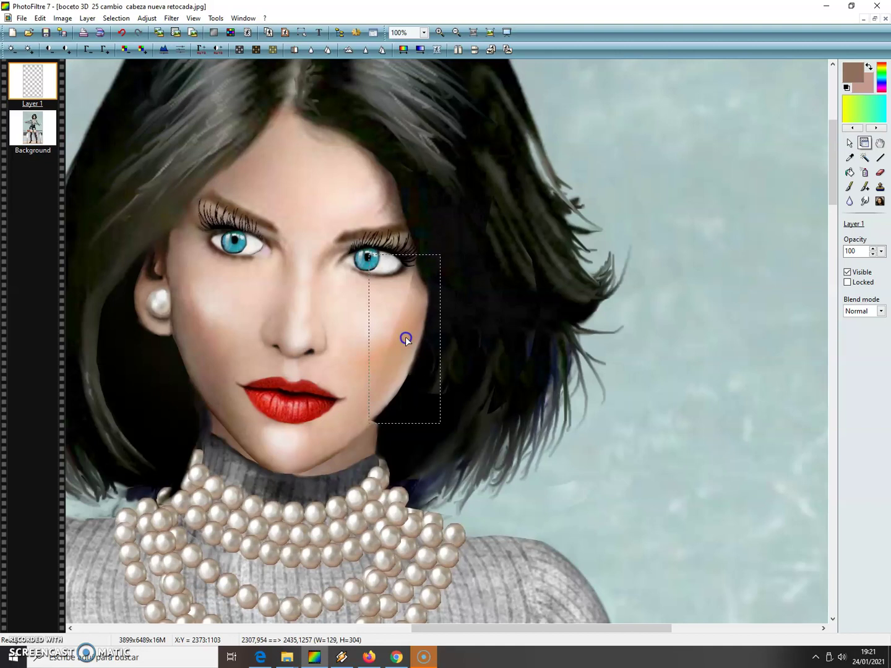
# Clear the dark overhang of the pasted cheek layer at the jaw corner inside a polygonal selection about 23 by 54 pixels.
pyautogui.click(441, 32)
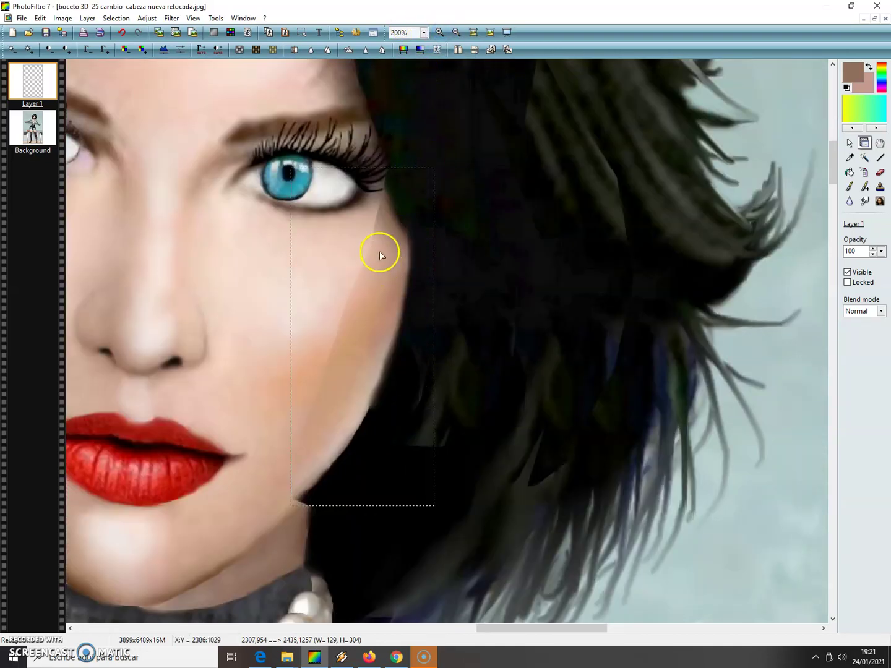
pyautogui.click(848, 143)
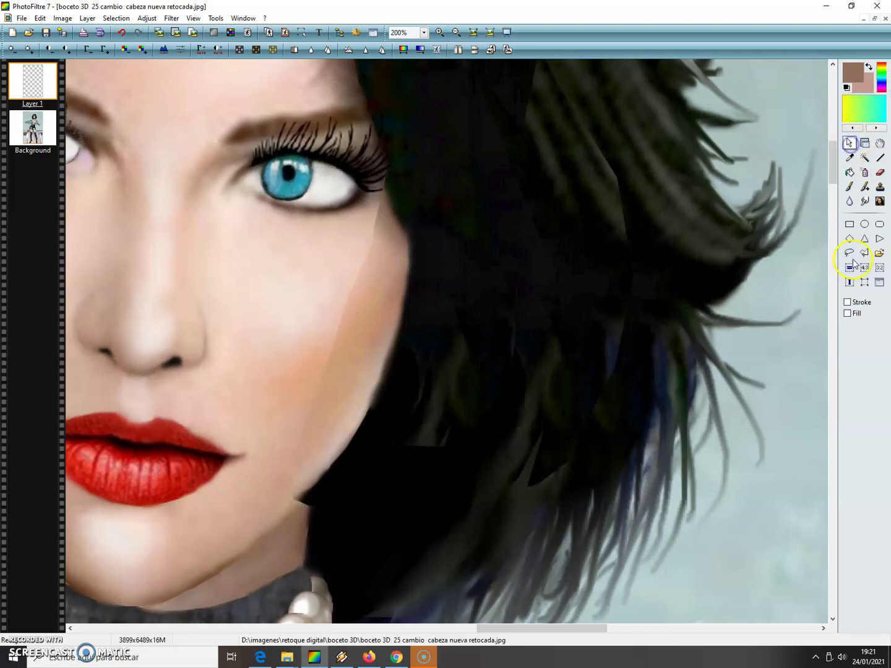
pyautogui.click(305, 545)
pyautogui.click(312, 491)
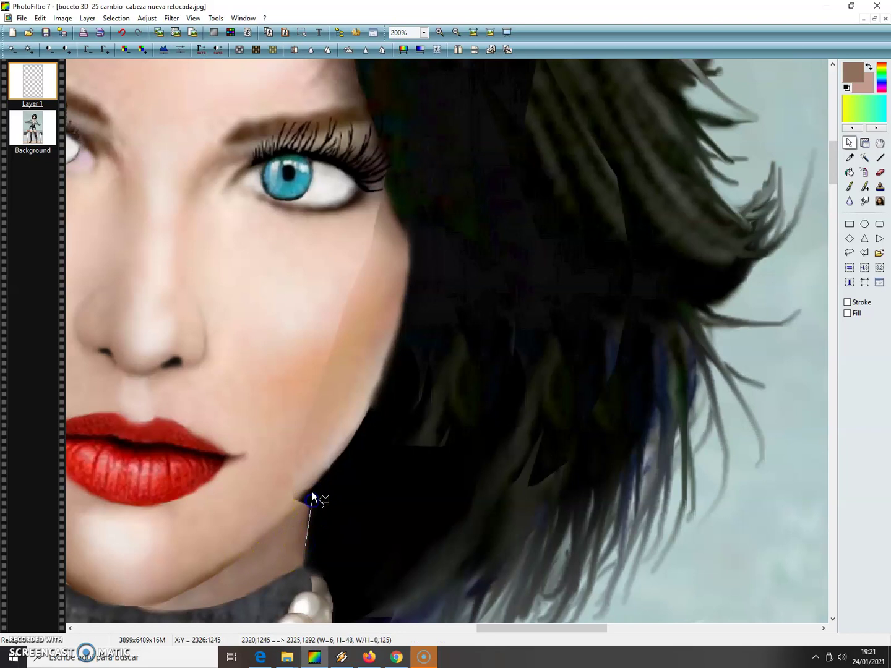
pyautogui.doubleClick(294, 550)
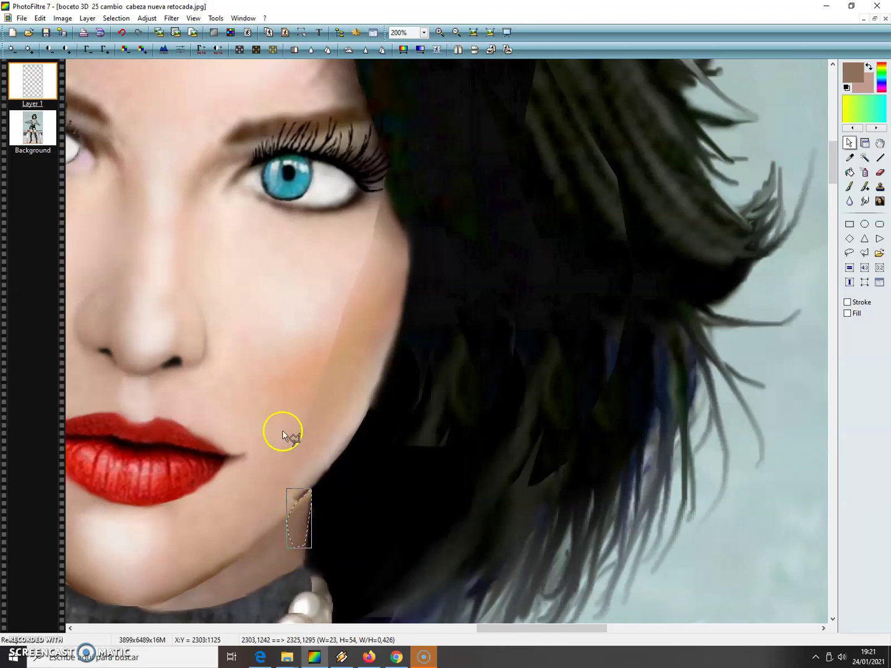
pyautogui.click(113, 18)
pyautogui.click(124, 30)
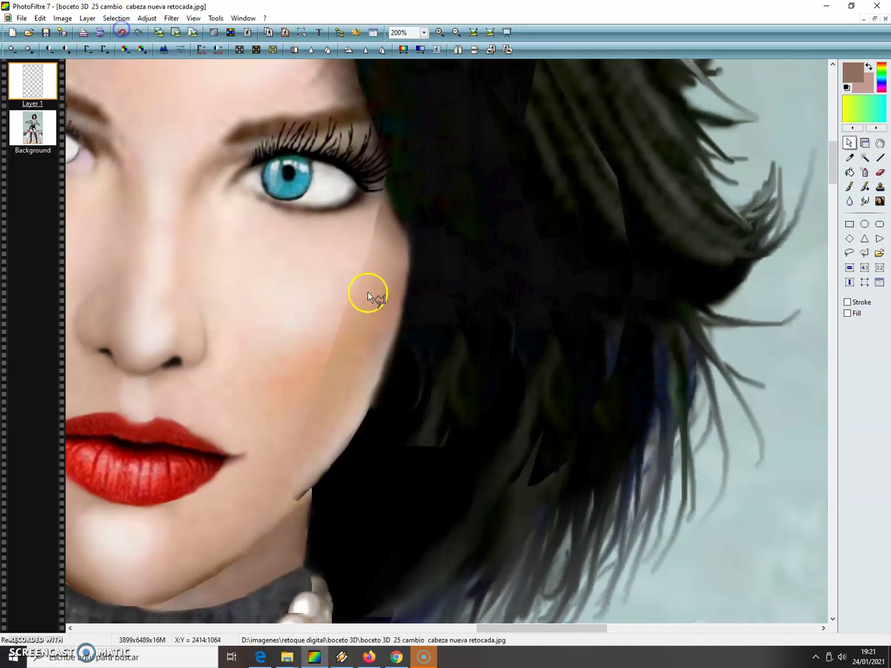
# Merge all layers and smudge the seam of the pasted strip across the cheek down to the jaw.
pyautogui.click(87, 18)
pyautogui.click(134, 287)
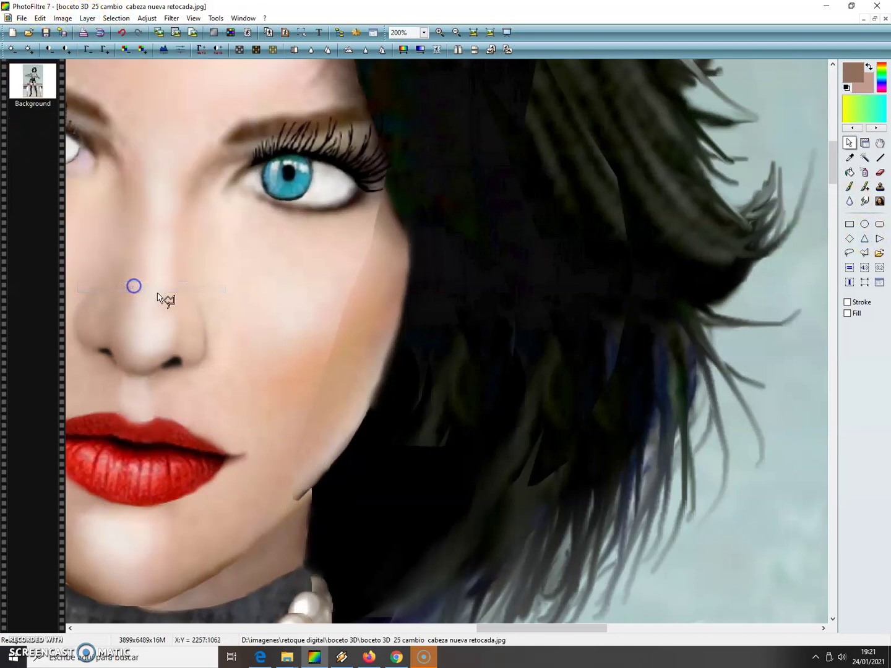
pyautogui.click(864, 201)
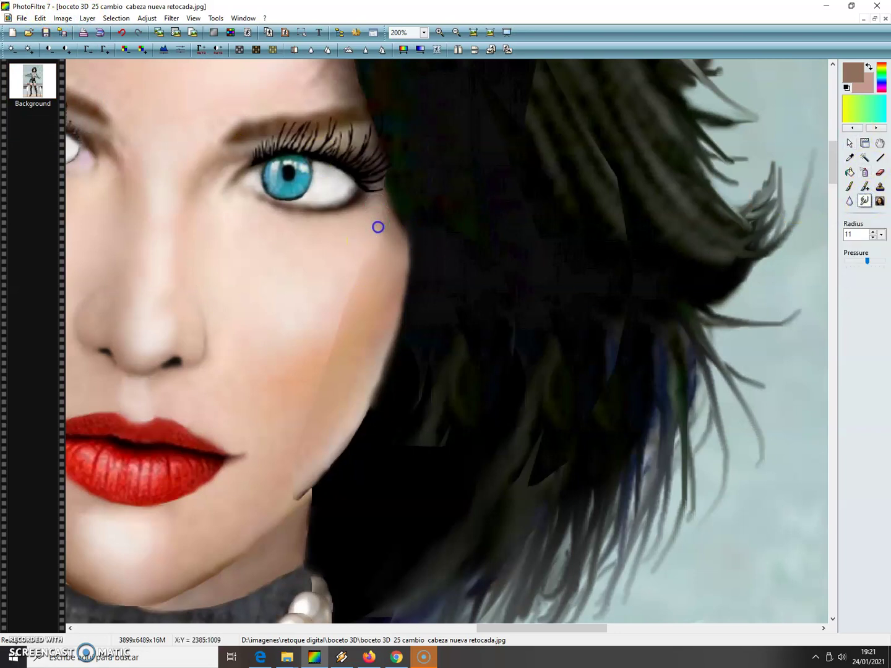
pyautogui.moveTo(338, 318); pyautogui.dragTo(300, 425)
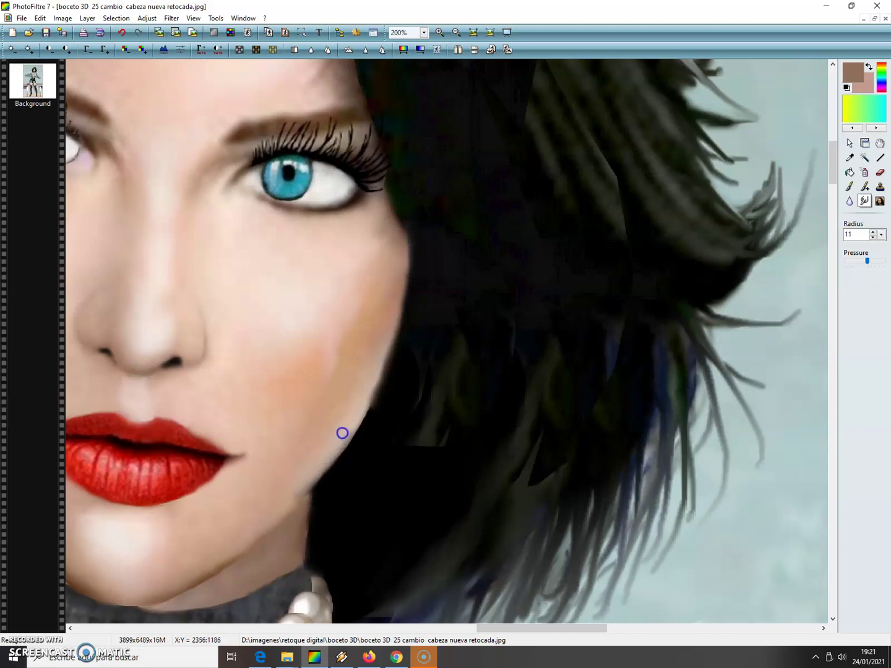
pyautogui.moveTo(290, 490); pyautogui.dragTo(293, 487)
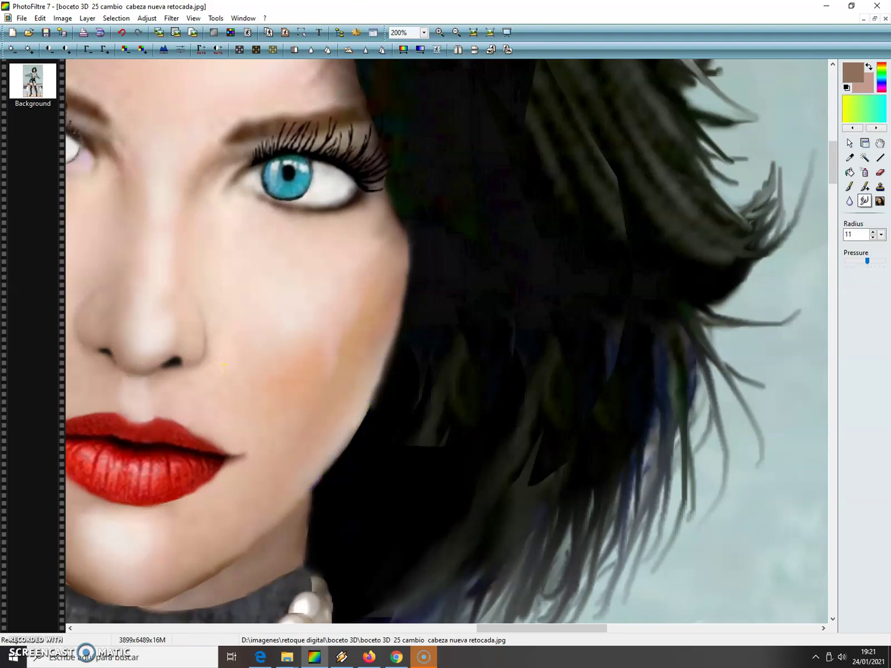
# Minimize the portrait and open the Untitled 11 image holding the two cut-out pearl-earring ears.
pyautogui.click(456, 32)
pyautogui.click(456, 31)
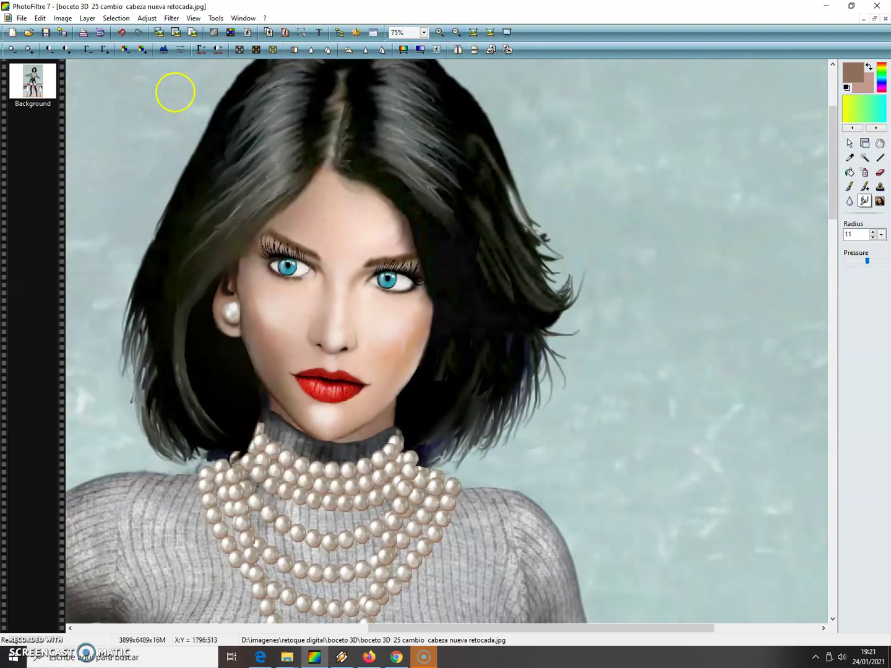
pyautogui.click(863, 19)
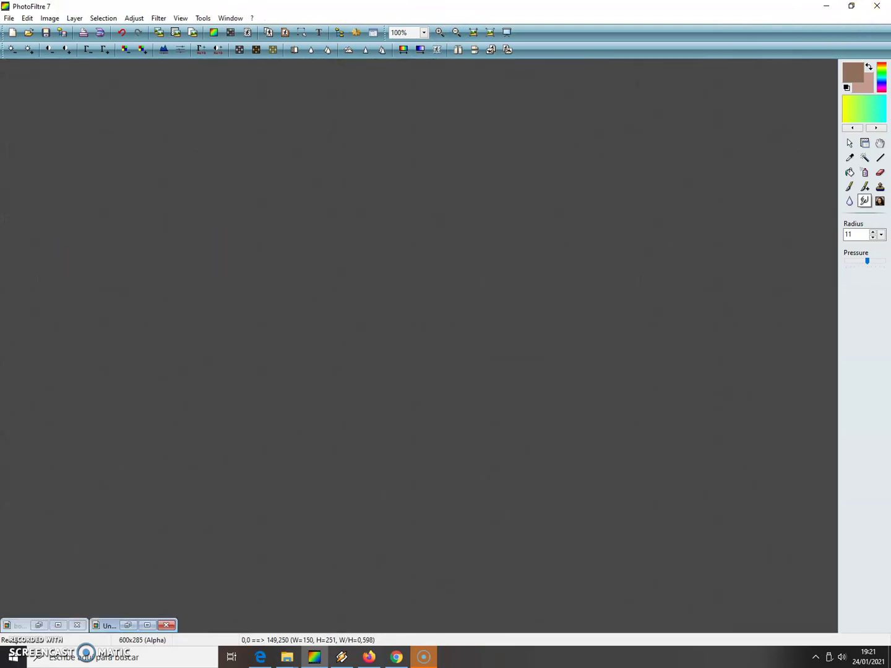
pyautogui.click(147, 625)
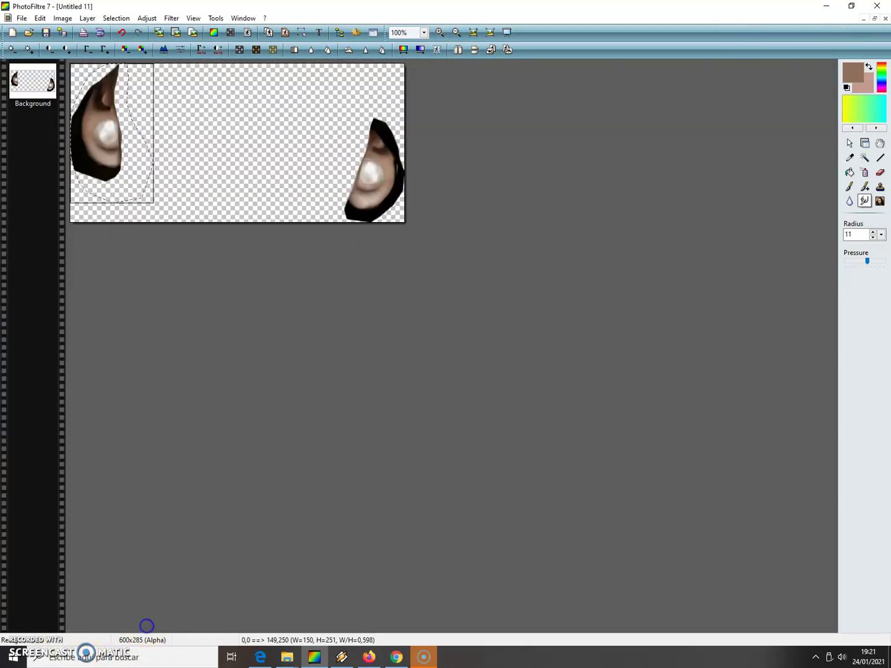
# Outline the right-hand ear with a polygonal selection about 112 by 218 pixels and copy it into a new image.
pyautogui.click(848, 143)
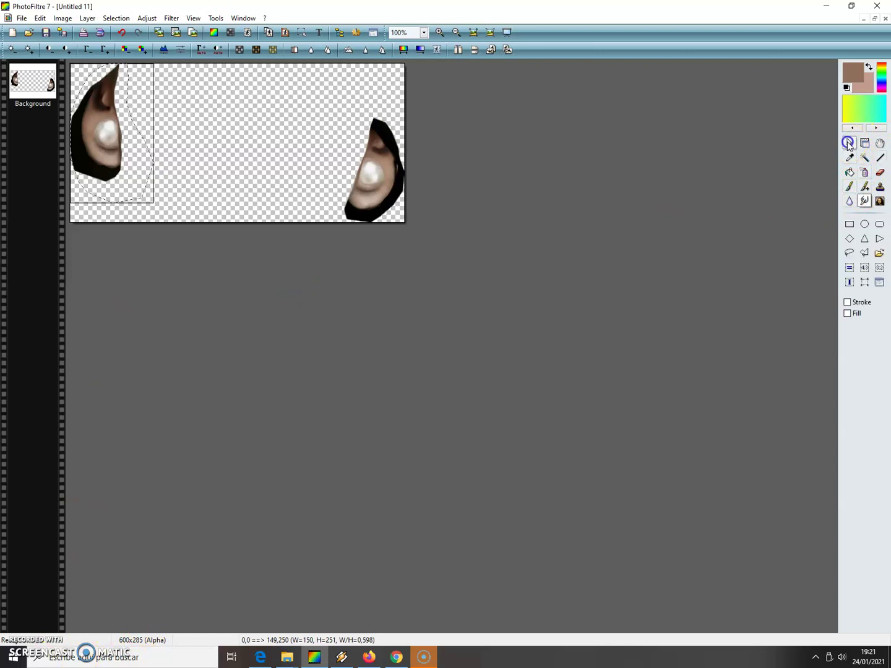
pyautogui.click(864, 253)
pyautogui.moveTo(344, 187)
pyautogui.mouseDown()
pyautogui.moveTo(360, 116)
pyautogui.moveTo(382, 106)
pyautogui.moveTo(405, 153)
pyautogui.moveTo(407, 192)
pyautogui.moveTo(392, 216)
pyautogui.moveTo(369, 225)
pyautogui.moveTo(339, 208)
pyautogui.mouseUp()
pyautogui.click(40, 18)
pyautogui.click(50, 110)
pyautogui.click(40, 18)
pyautogui.click(66, 164)
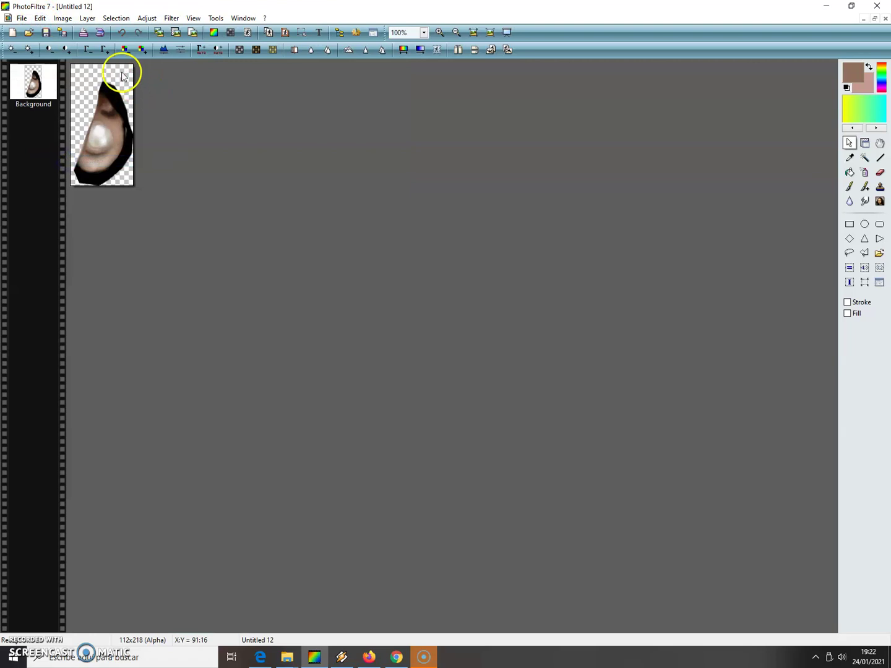
# Rotate the copied ear image clockwise by a small free angle.
pyautogui.click(64, 18)
pyautogui.moveTo(74, 97)
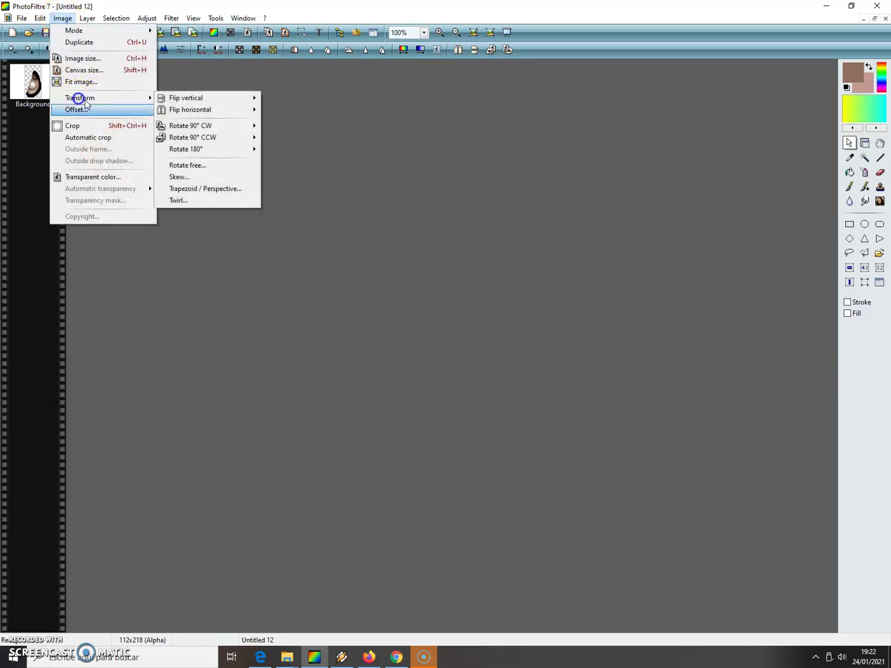
pyautogui.click(193, 167)
pyautogui.click(247, 98)
pyautogui.click(247, 97)
pyautogui.click(246, 98)
pyautogui.click(248, 98)
pyautogui.click(247, 97)
pyautogui.click(247, 98)
pyautogui.click(247, 98)
pyautogui.click(247, 97)
pyautogui.click(248, 98)
pyautogui.click(248, 97)
pyautogui.click(247, 97)
pyautogui.click(231, 164)
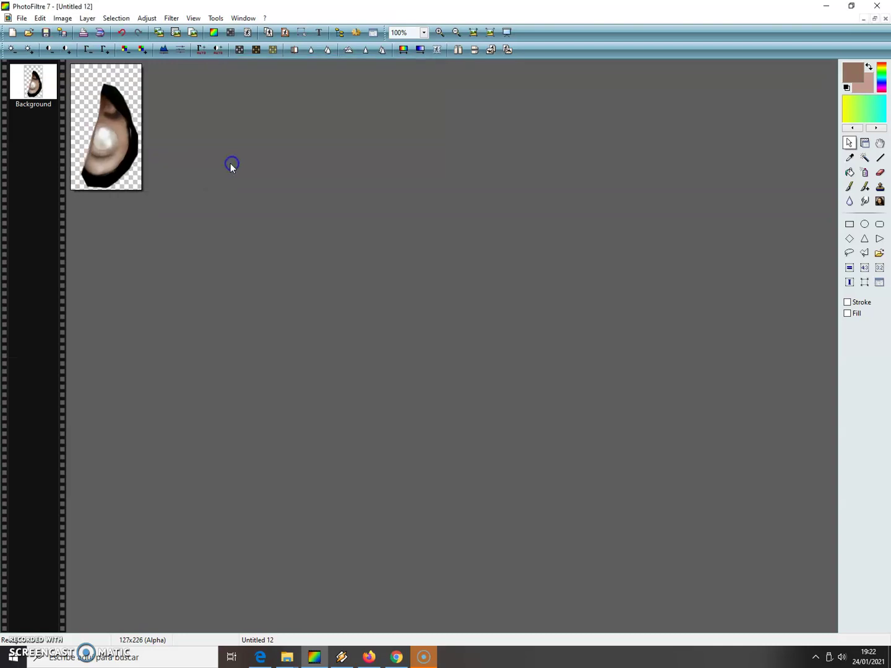
# Copy the entire rotated ear image, minimize it and return to the portrait.
pyautogui.click(115, 18)
pyautogui.click(113, 42)
pyautogui.click(41, 18)
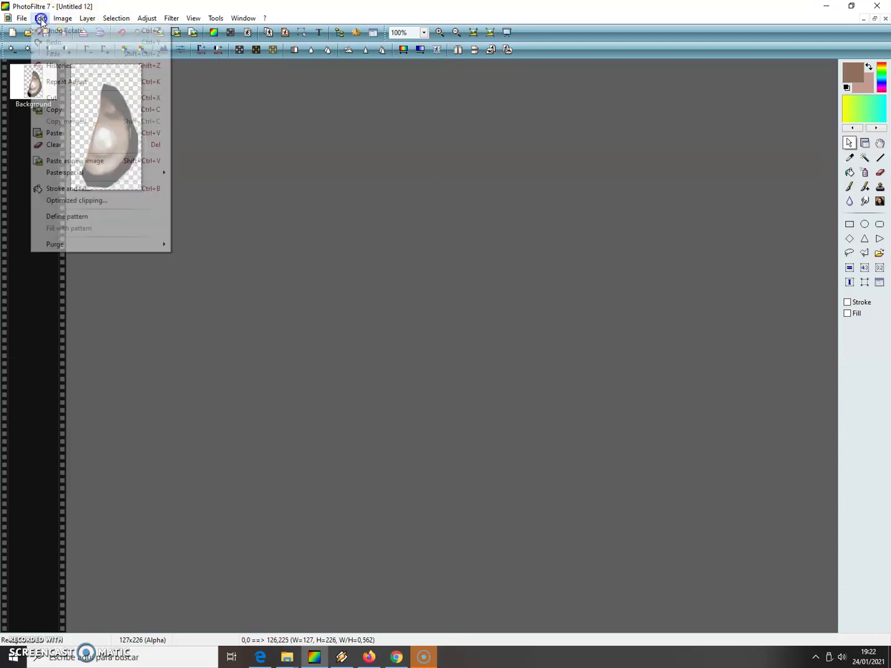
pyautogui.click(54, 109)
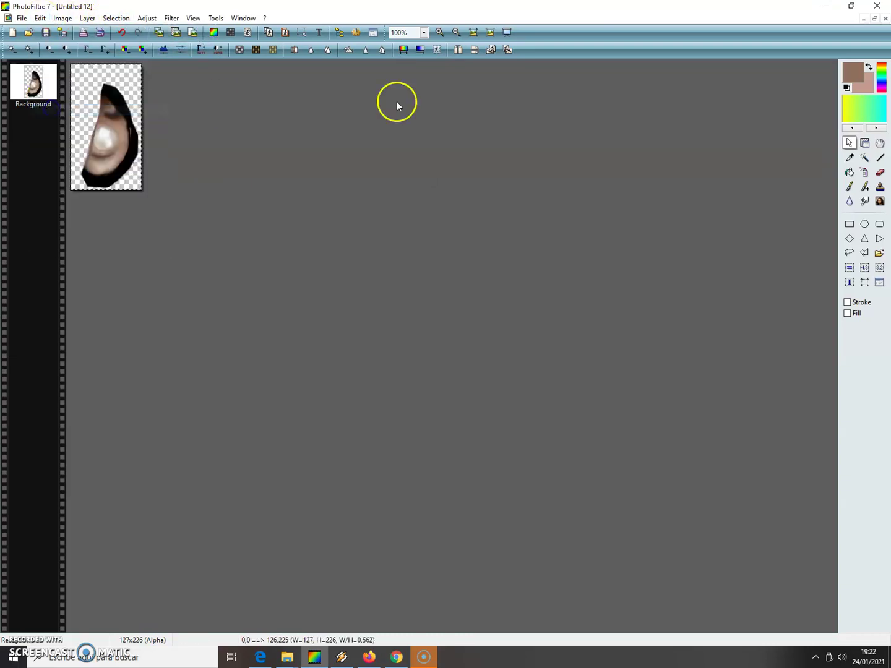
pyautogui.click(865, 19)
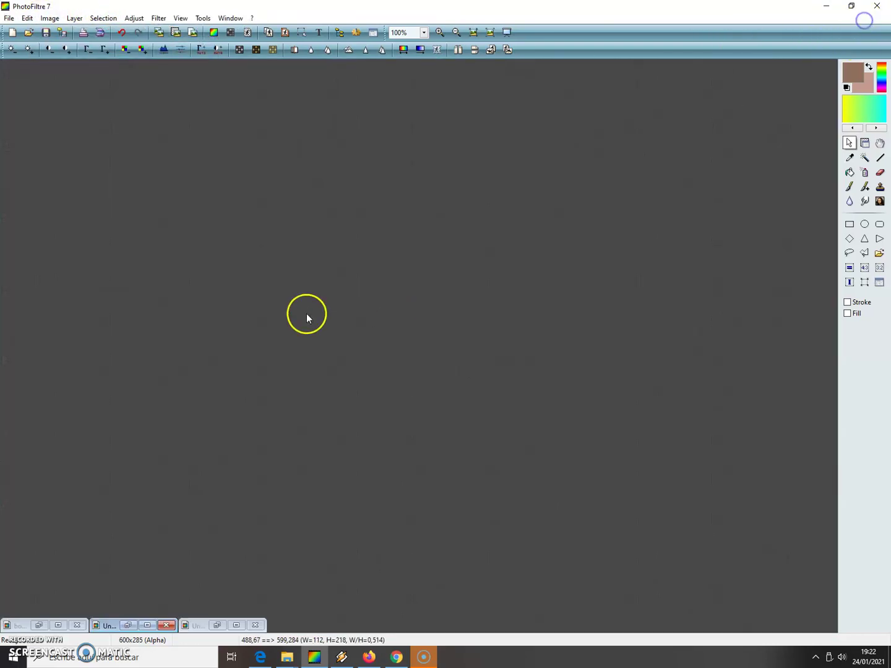
pyautogui.click(59, 625)
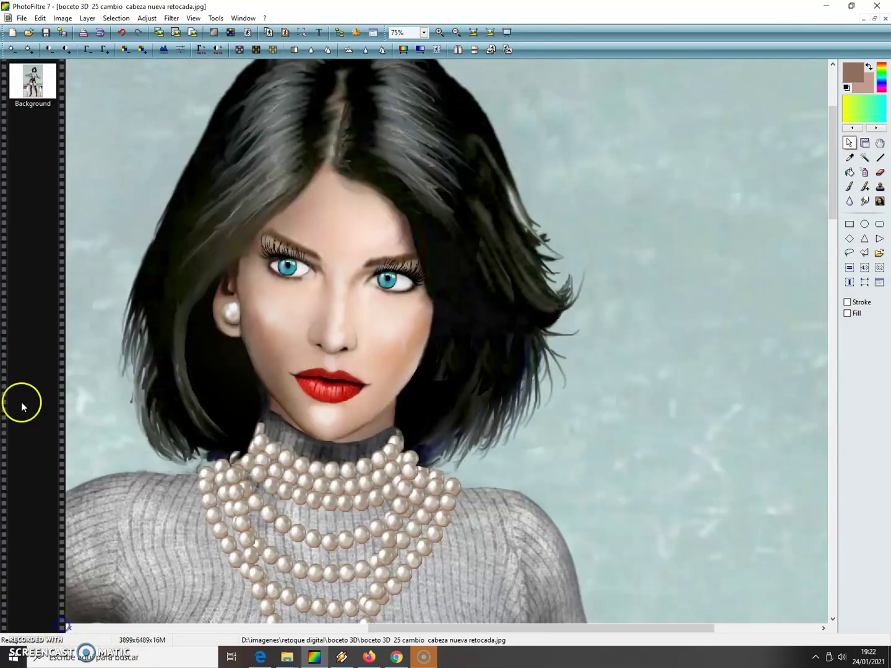
# Paste the rotated ear as a new layer and fit it against the narrowed right-hand cheek edge.
pyautogui.click(42, 22)
pyautogui.click(66, 134)
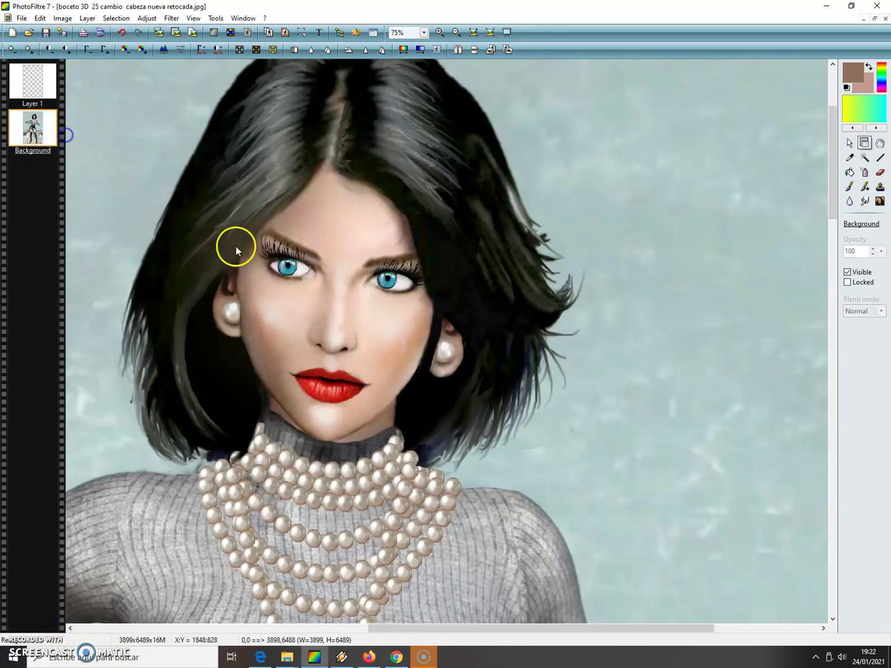
pyautogui.moveTo(454, 351); pyautogui.dragTo(443, 339)
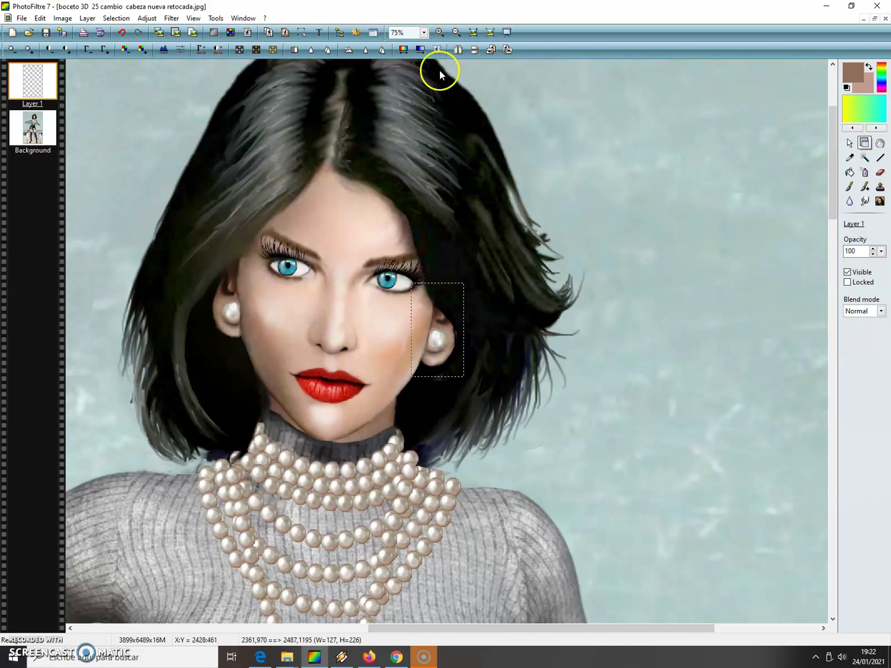
# Smudge the outer and upper edges of the pasted ear layer into the dark hair.
pyautogui.click(439, 32)
pyautogui.click(438, 32)
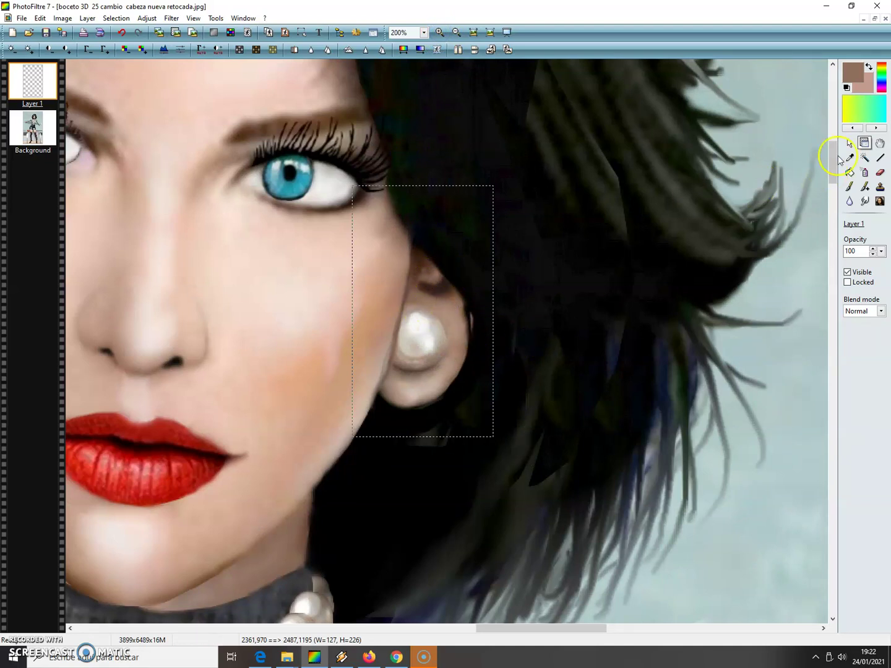
pyautogui.click(866, 203)
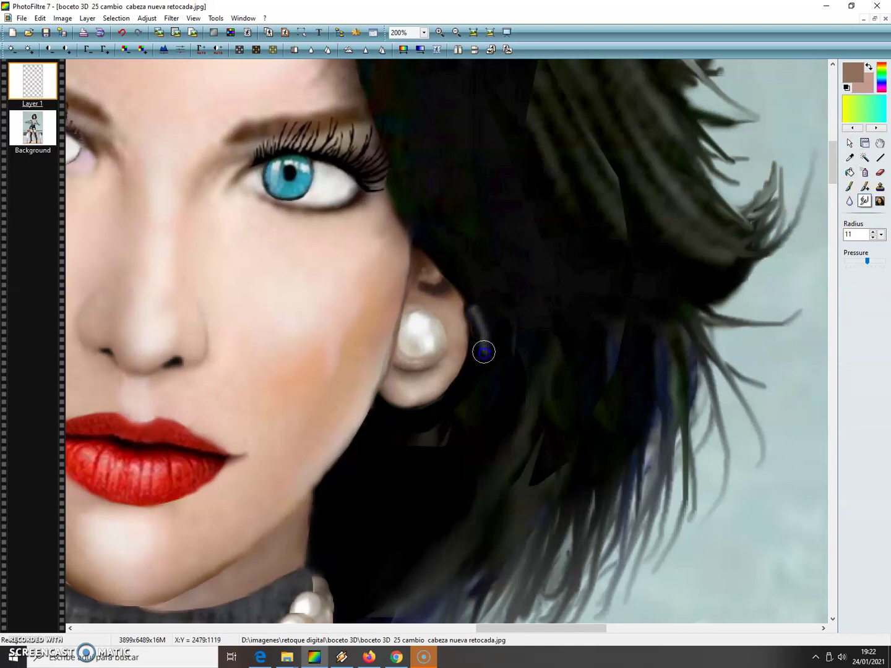
pyautogui.click(406, 234)
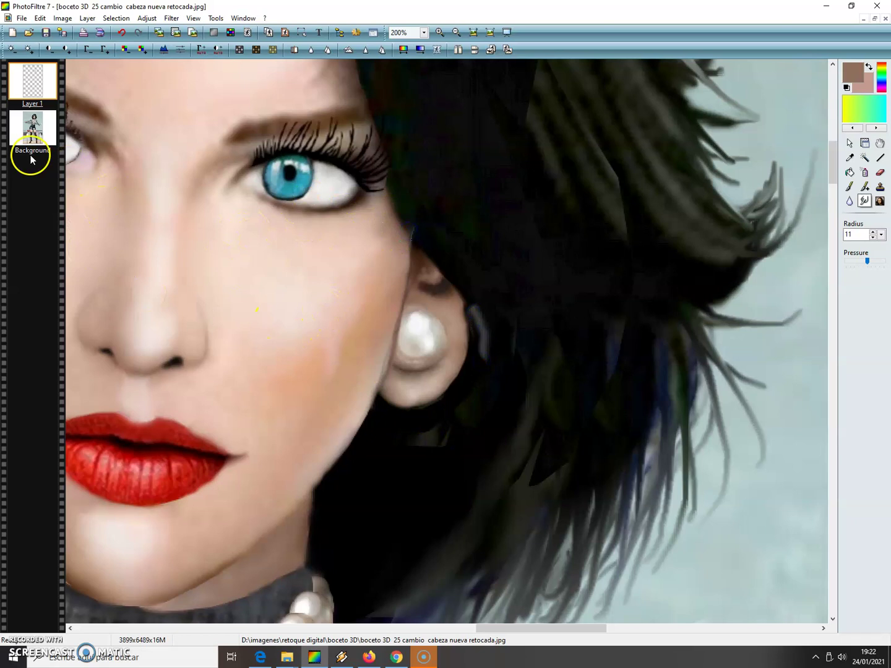
# Merge all layers and smudge the right-hand ear's outline and its seam with the cheek smooth.
pyautogui.click(87, 19)
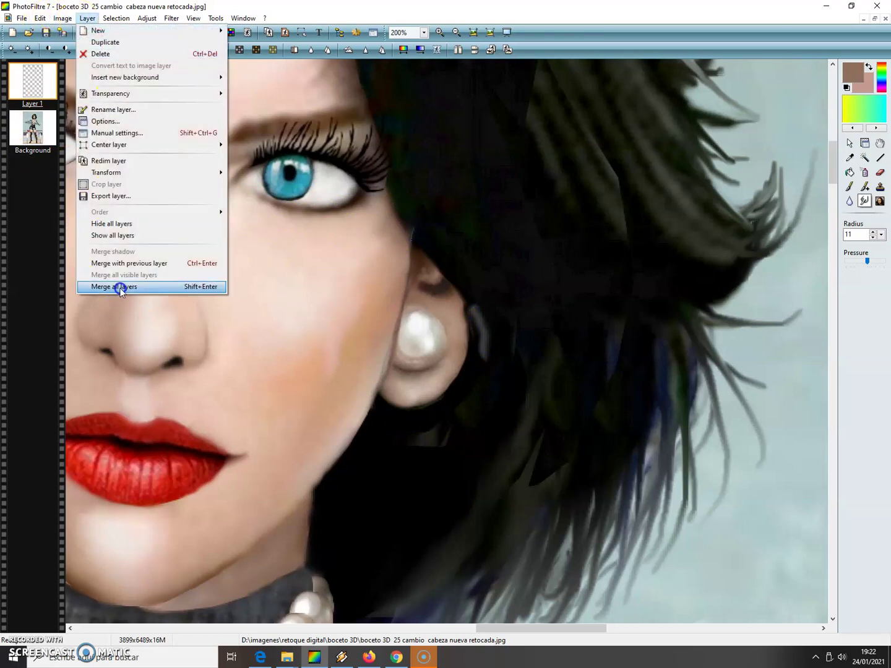
pyautogui.click(115, 287)
pyautogui.click(431, 239)
pyautogui.click(498, 331)
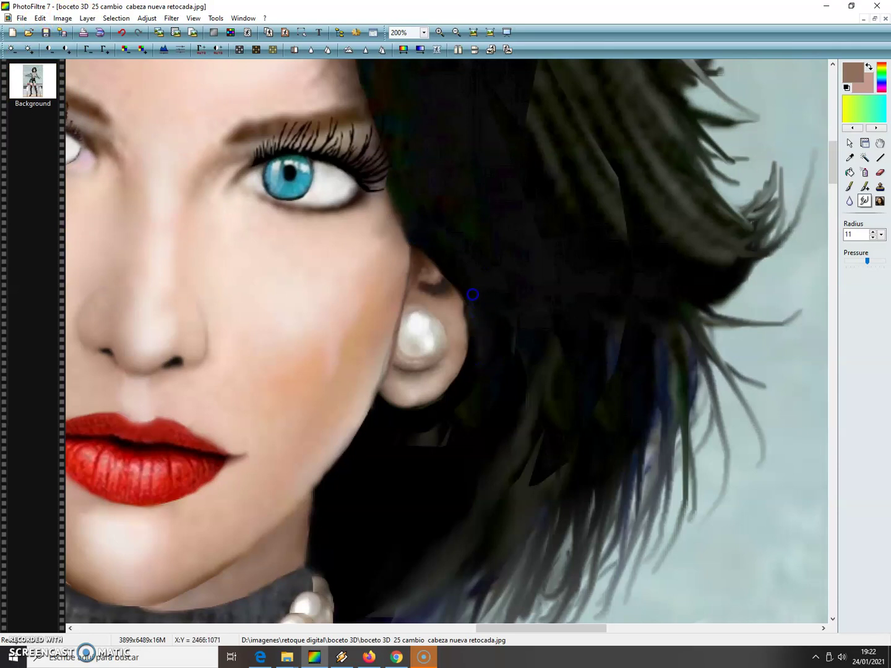
pyautogui.moveTo(365, 360); pyautogui.dragTo(387, 372)
pyautogui.click(370, 385)
pyautogui.click(442, 423)
pyautogui.moveTo(442, 422); pyautogui.dragTo(465, 378)
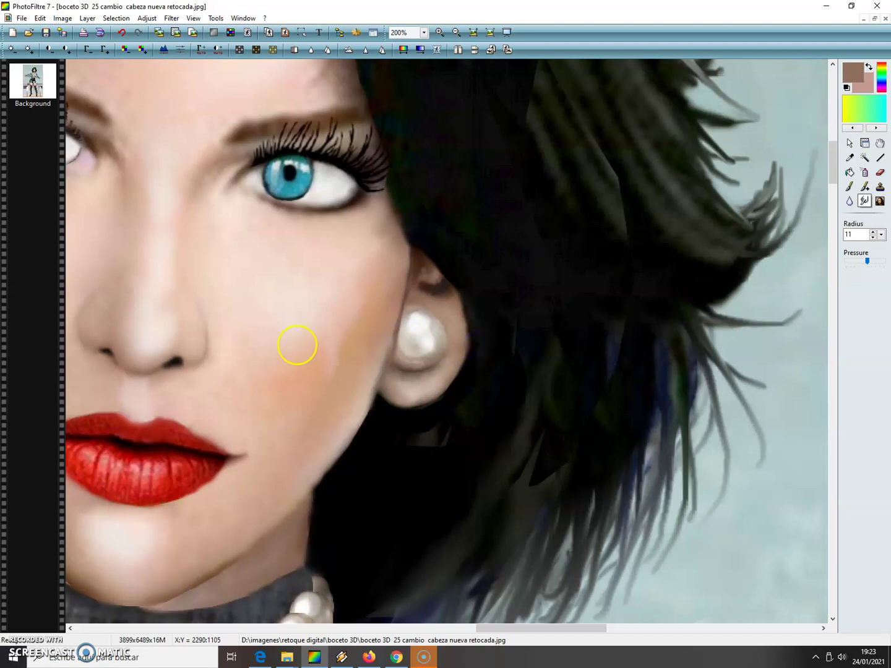
pyautogui.moveTo(398, 406); pyautogui.dragTo(411, 396)
pyautogui.moveTo(389, 327); pyautogui.dragTo(387, 329)
# Outline both eyes in one freehand selection about 352 by 81 pixels and copy them into a new image.
pyautogui.click(463, 32)
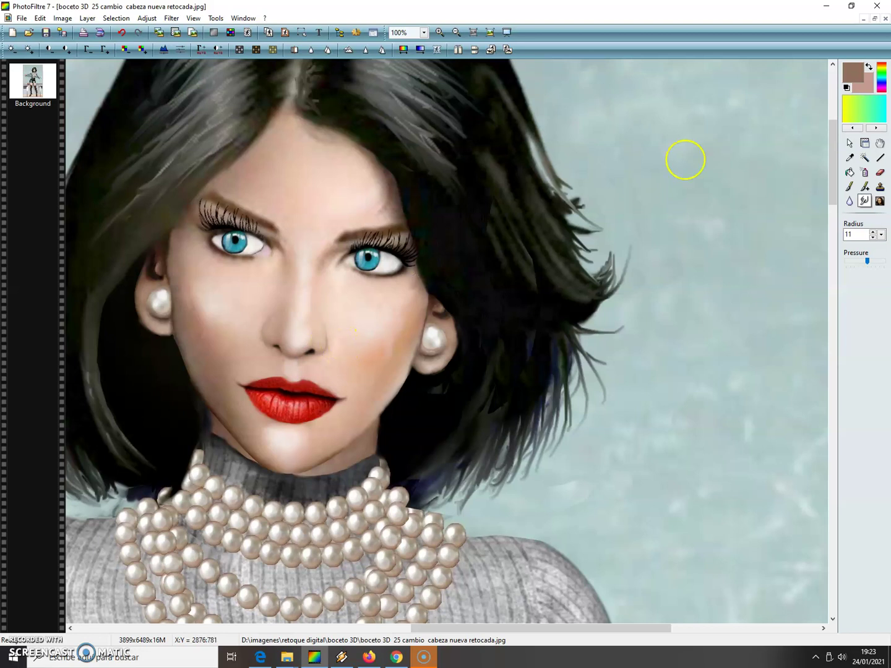
pyautogui.click(849, 142)
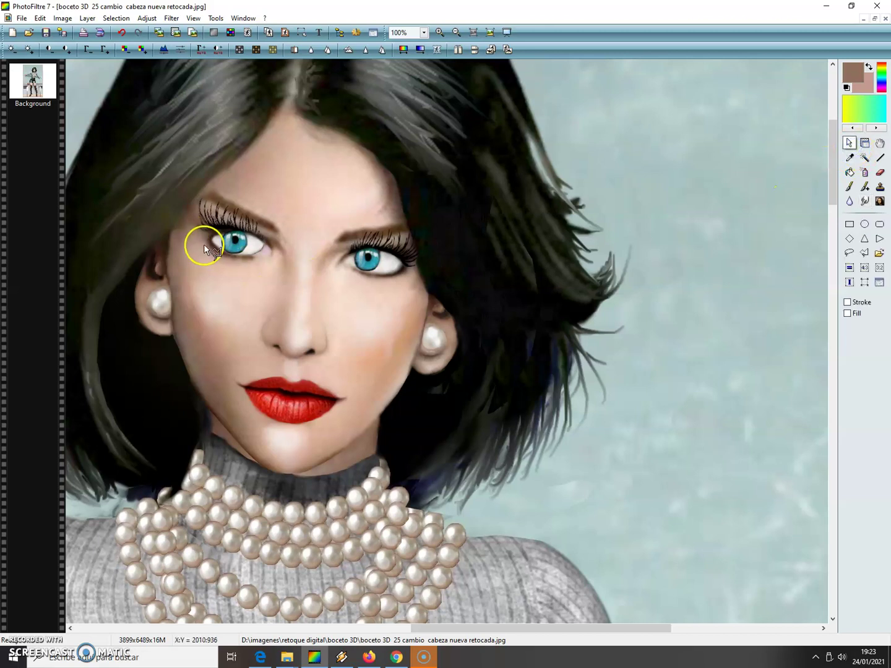
pyautogui.moveTo(209, 240)
pyautogui.mouseDown()
pyautogui.moveTo(265, 242)
pyautogui.moveTo(251, 259)
pyautogui.moveTo(211, 243)
pyautogui.mouseUp()
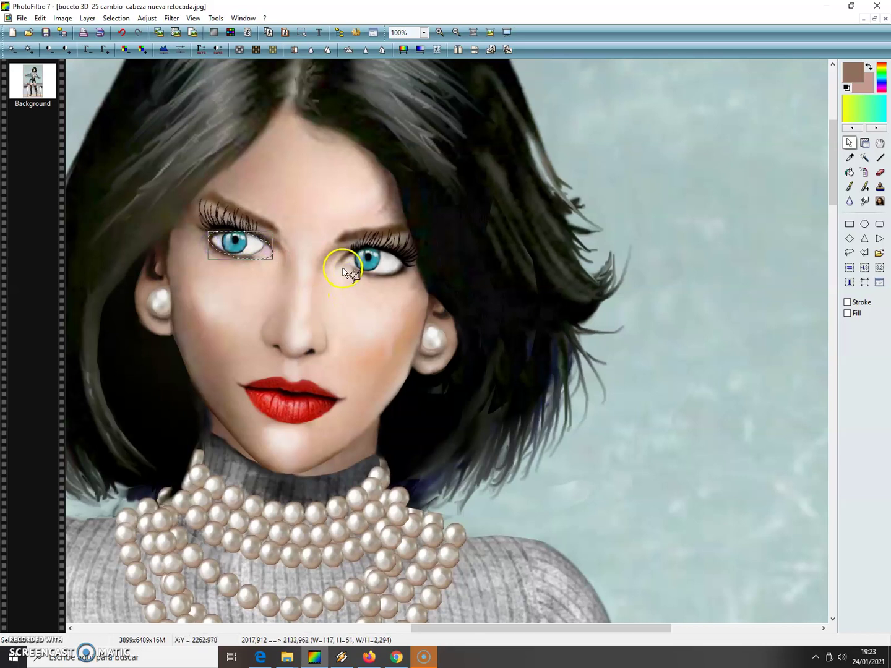
pyautogui.moveTo(339, 256)
pyautogui.mouseDown()
pyautogui.moveTo(359, 266)
pyautogui.moveTo(364, 253)
pyautogui.moveTo(388, 255)
pyautogui.mouseUp()
pyautogui.moveTo(346, 268)
pyautogui.mouseDown()
pyautogui.moveTo(360, 251)
pyautogui.moveTo(383, 252)
pyautogui.moveTo(385, 258)
pyautogui.moveTo(352, 260)
pyautogui.moveTo(354, 290)
pyautogui.moveTo(276, 285)
pyautogui.mouseUp()
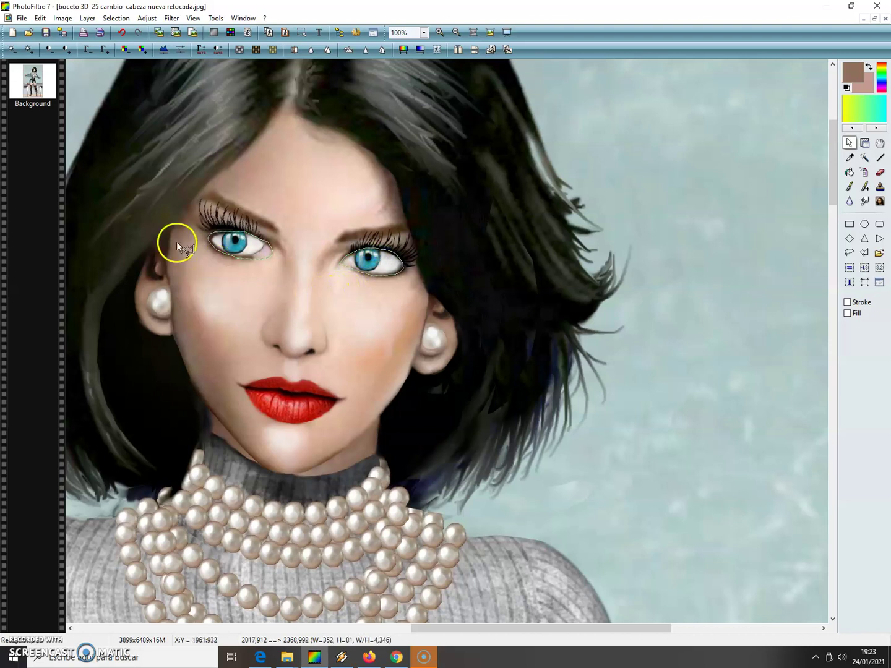
pyautogui.click(40, 18)
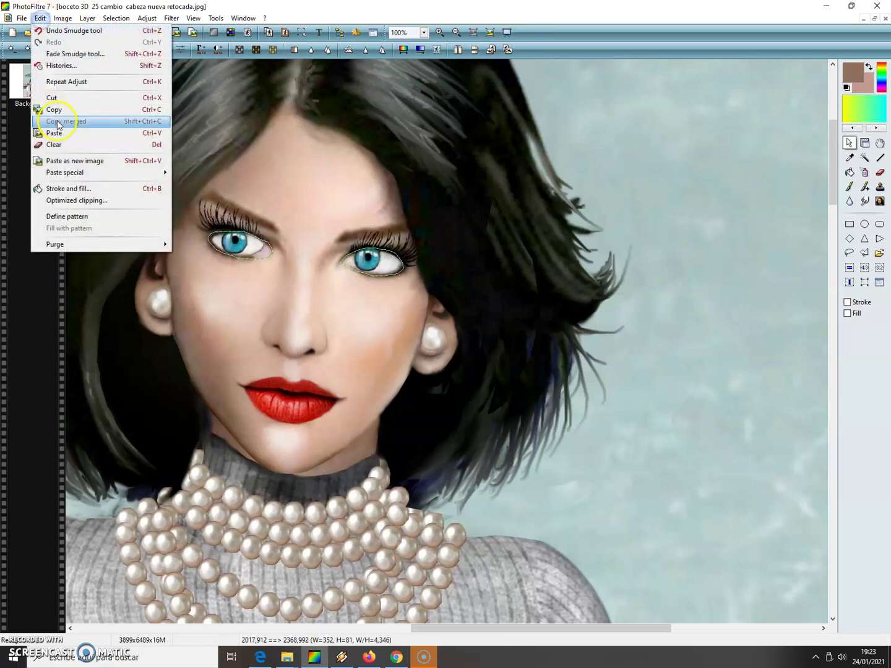
pyautogui.click(54, 111)
pyautogui.click(41, 19)
pyautogui.click(56, 160)
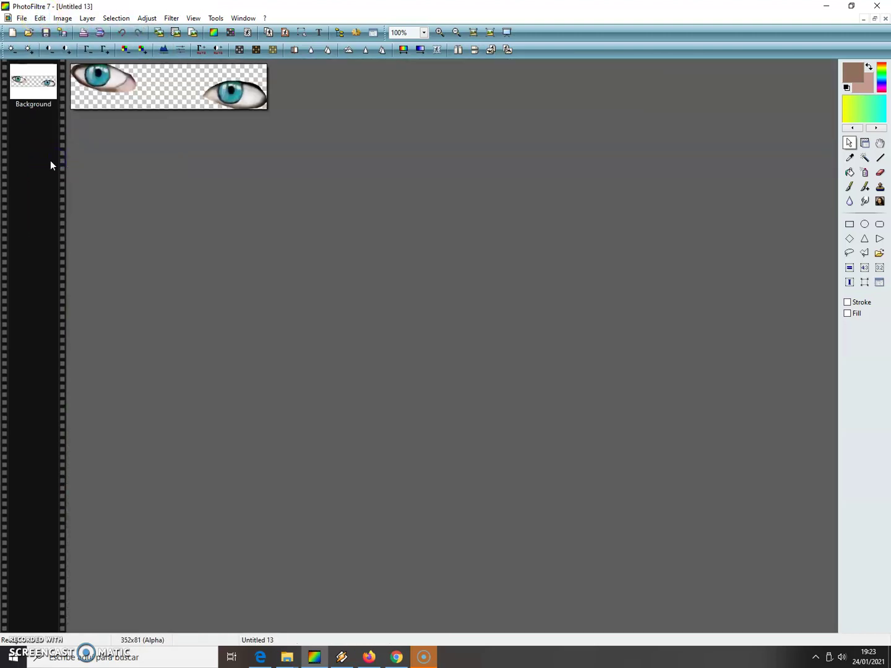
# Resize the eyes image to 375 pixels wide with the aspect ratio unlocked, keeping the height at 81 pixels.
pyautogui.click(63, 18)
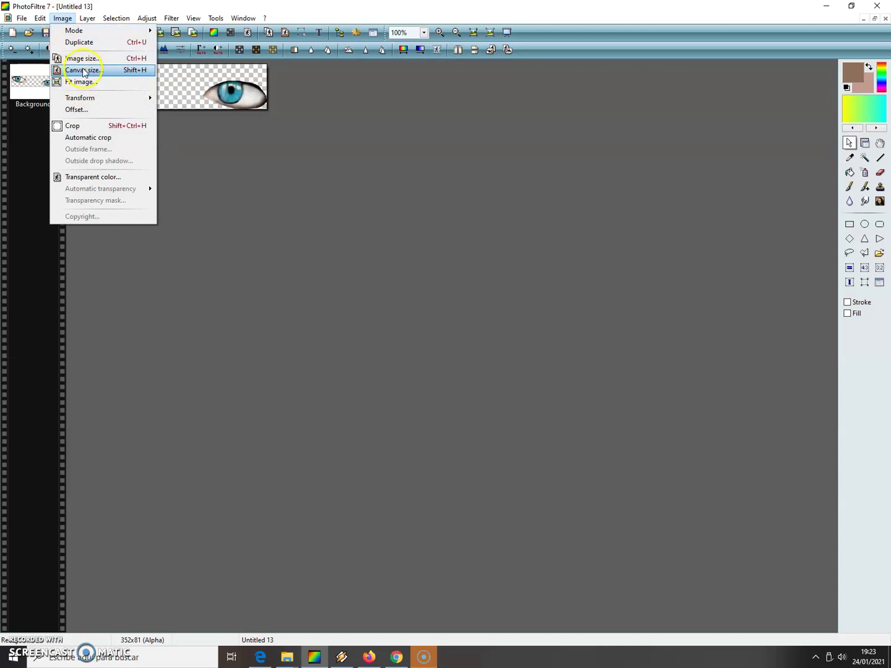
pyautogui.click(77, 59)
pyautogui.click(385, 366)
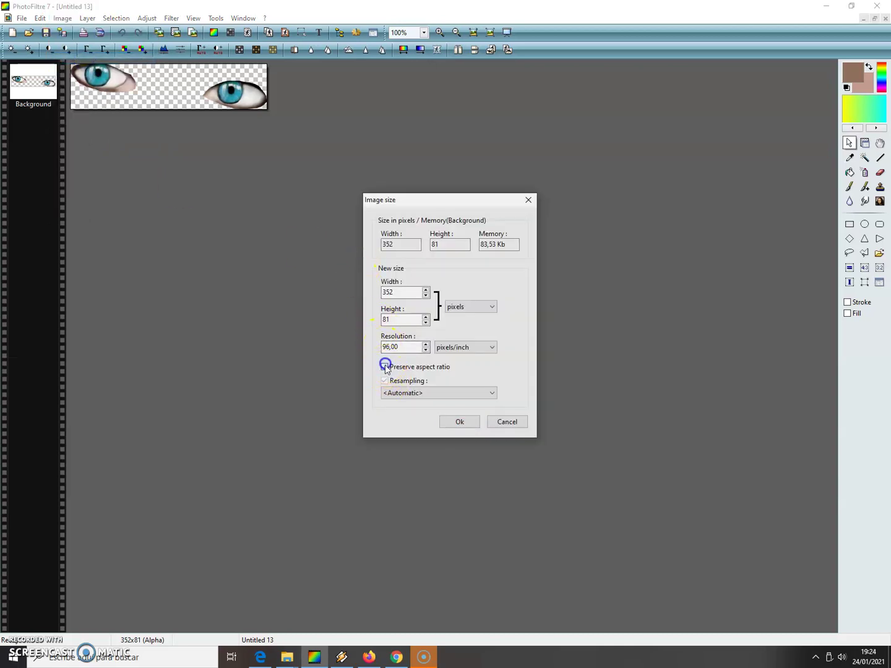
pyautogui.doubleClick(388, 293)
pyautogui.click(454, 421)
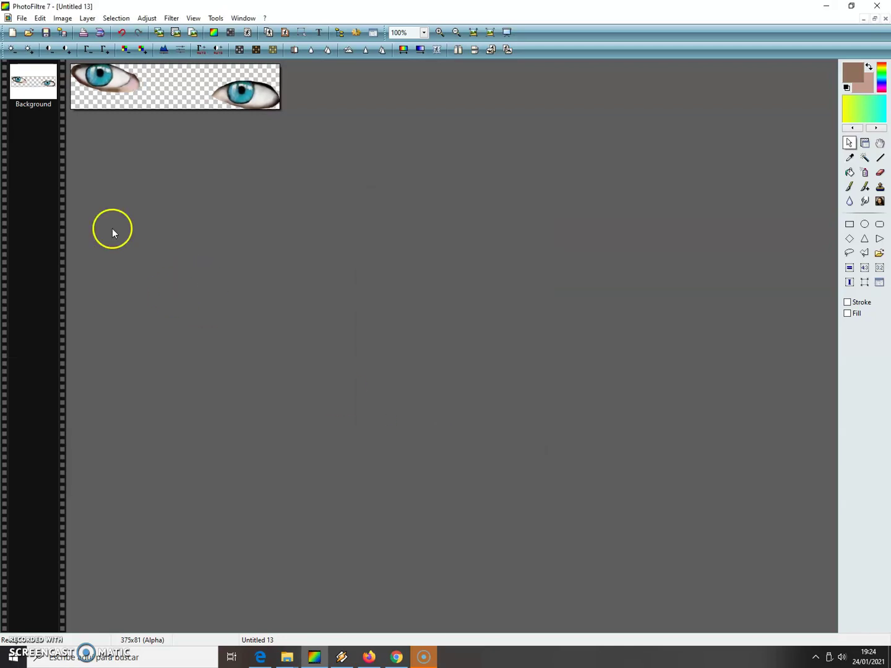
# Outline the left-hand eye of the widened image with a selection about 135 by 70 pixels and copy it.
pyautogui.click(440, 32)
pyautogui.click(849, 143)
pyautogui.moveTo(204, 135)
pyautogui.mouseDown()
pyautogui.moveTo(225, 133)
pyautogui.moveTo(214, 94)
pyautogui.moveTo(147, 57)
pyautogui.mouseUp()
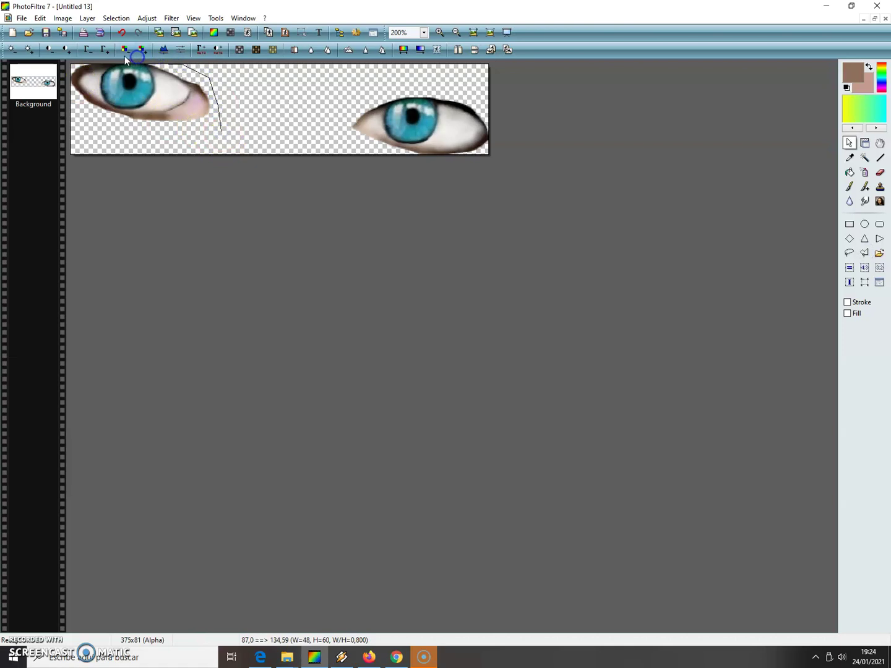
pyautogui.moveTo(88, 57)
pyautogui.mouseDown()
pyautogui.moveTo(74, 63)
pyautogui.moveTo(80, 113)
pyautogui.moveTo(141, 143)
pyautogui.moveTo(200, 136)
pyautogui.mouseUp()
pyautogui.click(41, 18)
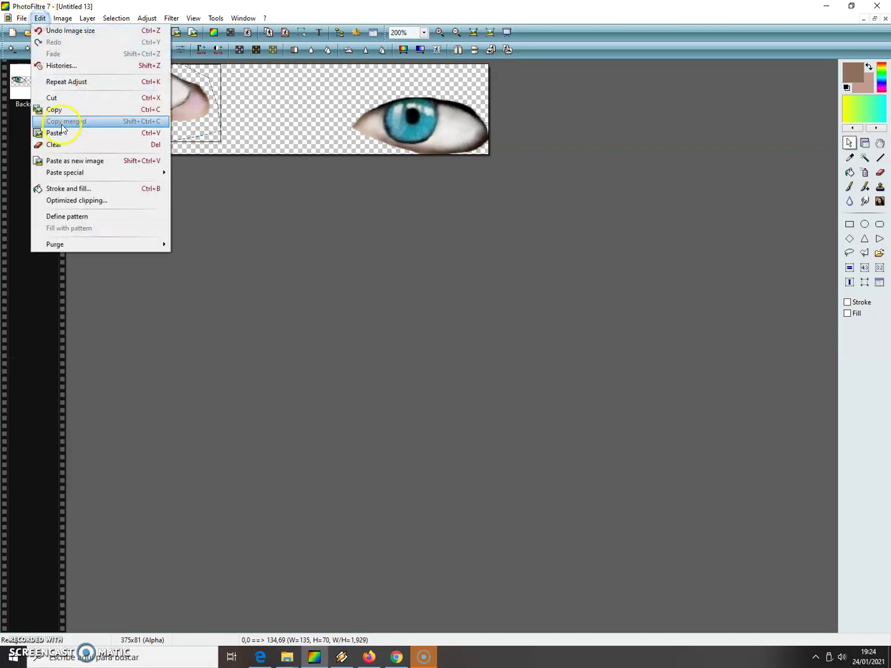
pyautogui.click(96, 111)
# Try the widened eye as a layer over the portrait's left-hand eye, and delete that layer.
pyautogui.click(863, 18)
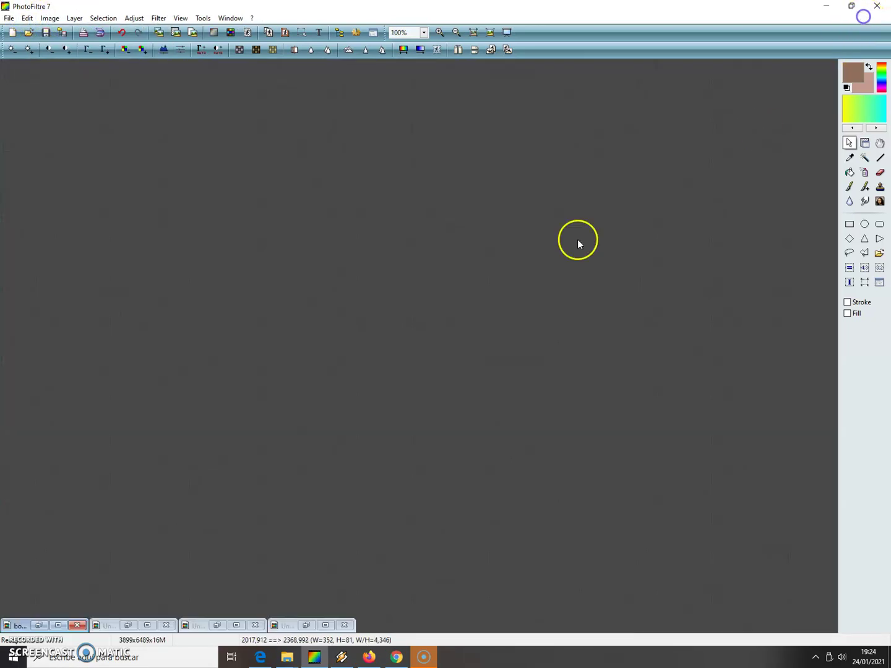
pyautogui.click(59, 624)
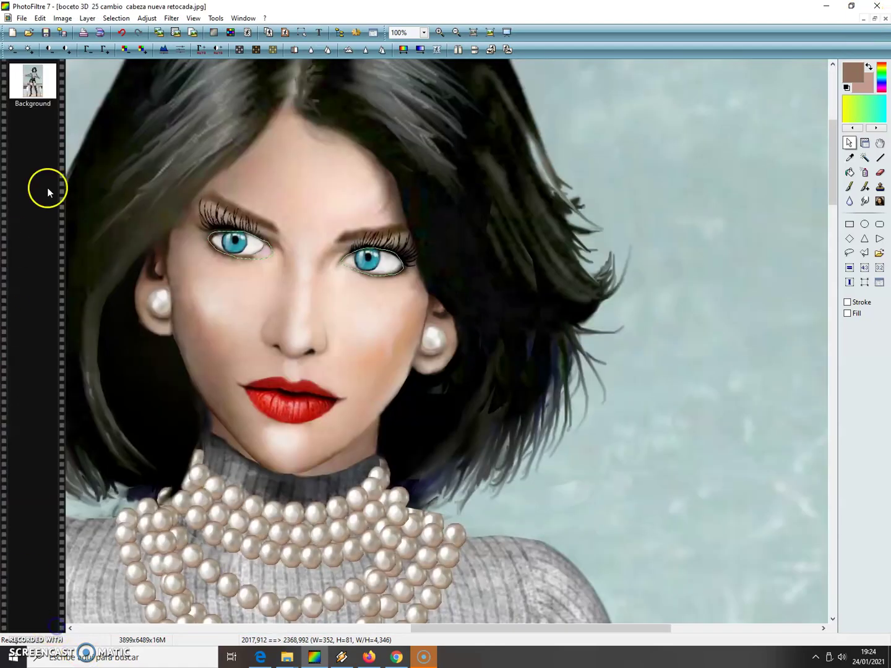
pyautogui.click(40, 18)
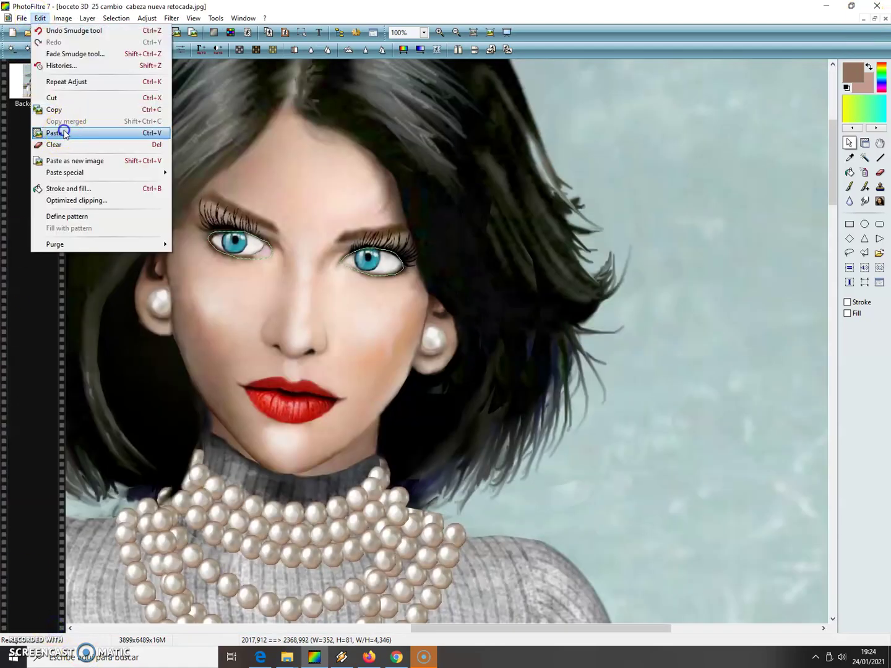
pyautogui.click(66, 133)
pyautogui.moveTo(453, 340); pyautogui.dragTo(244, 243)
pyautogui.click(87, 18)
pyautogui.click(99, 54)
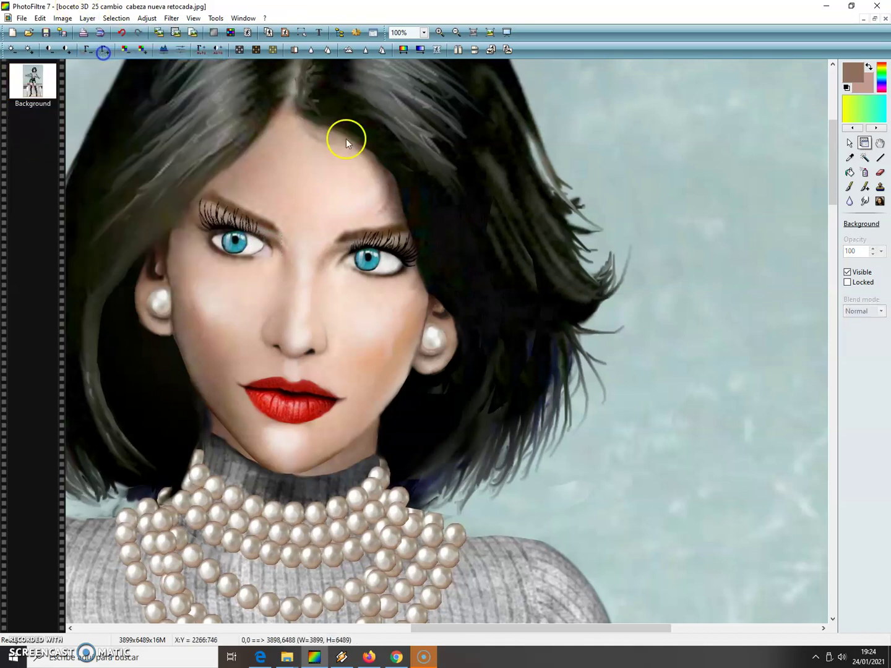
# Minimize the portrait and close the Untitled 12 and Untitled 11 ear images without saving.
pyautogui.click(863, 19)
pyautogui.click(238, 624)
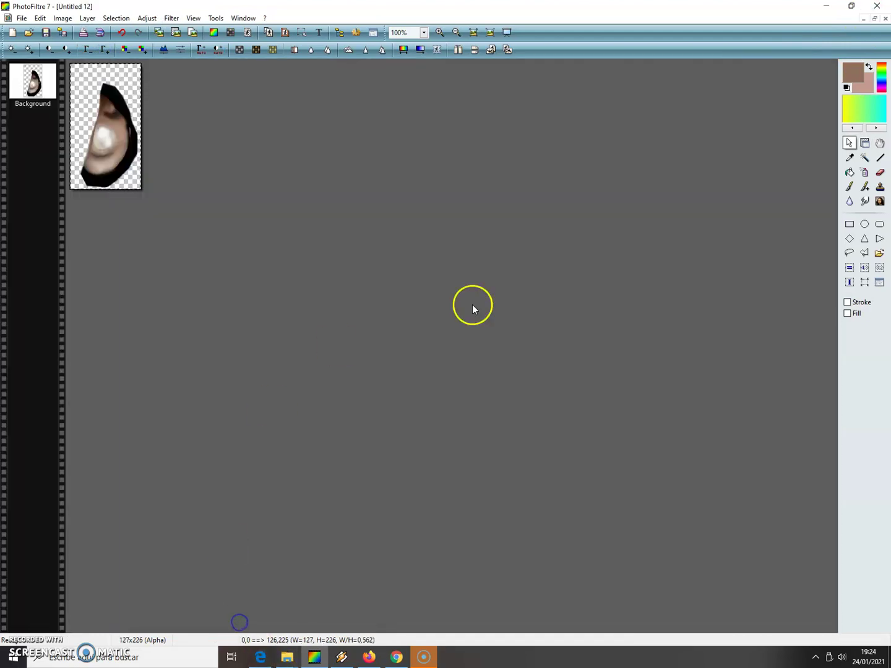
pyautogui.click(885, 19)
pyautogui.click(475, 359)
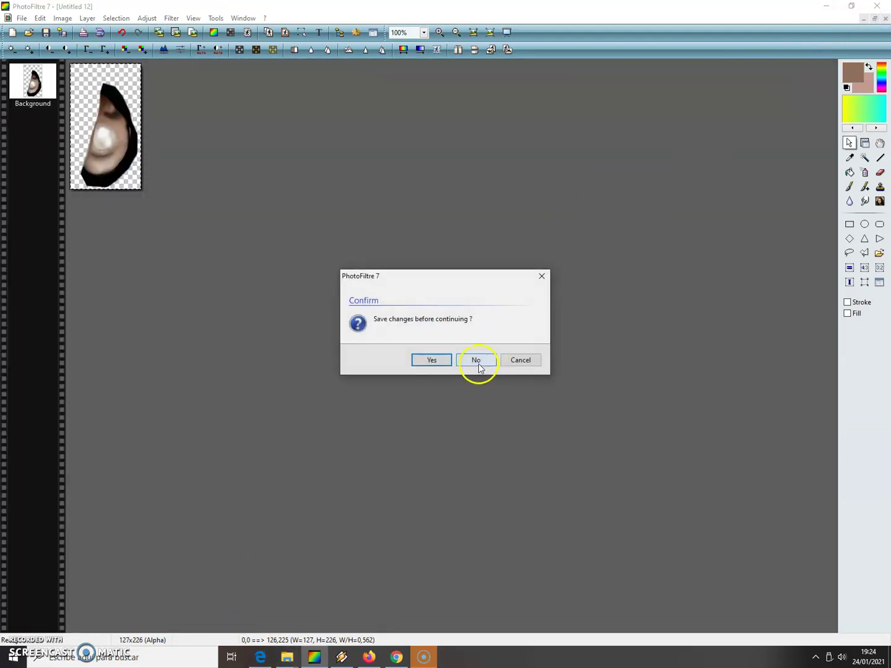
pyautogui.click(885, 19)
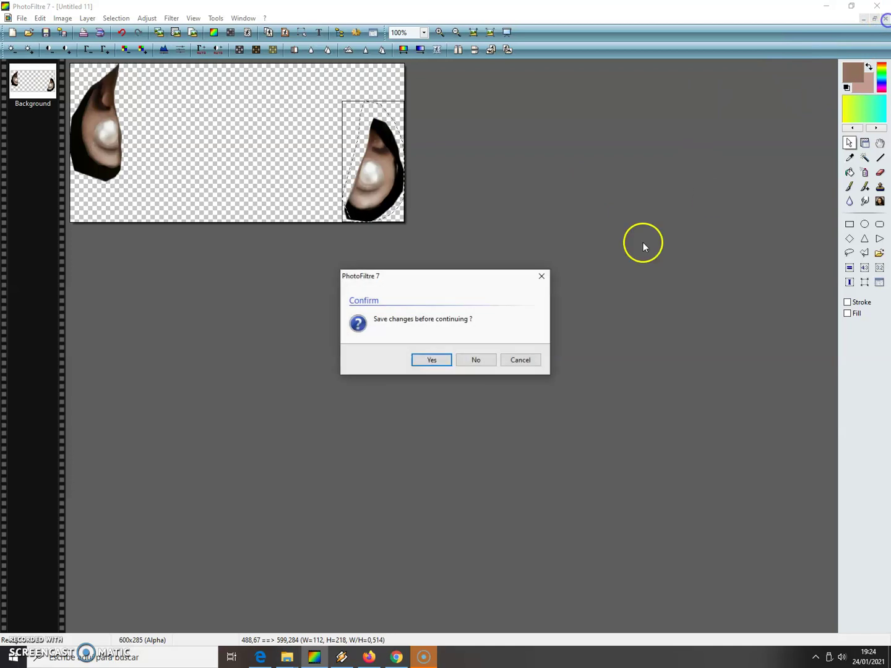
pyautogui.click(477, 361)
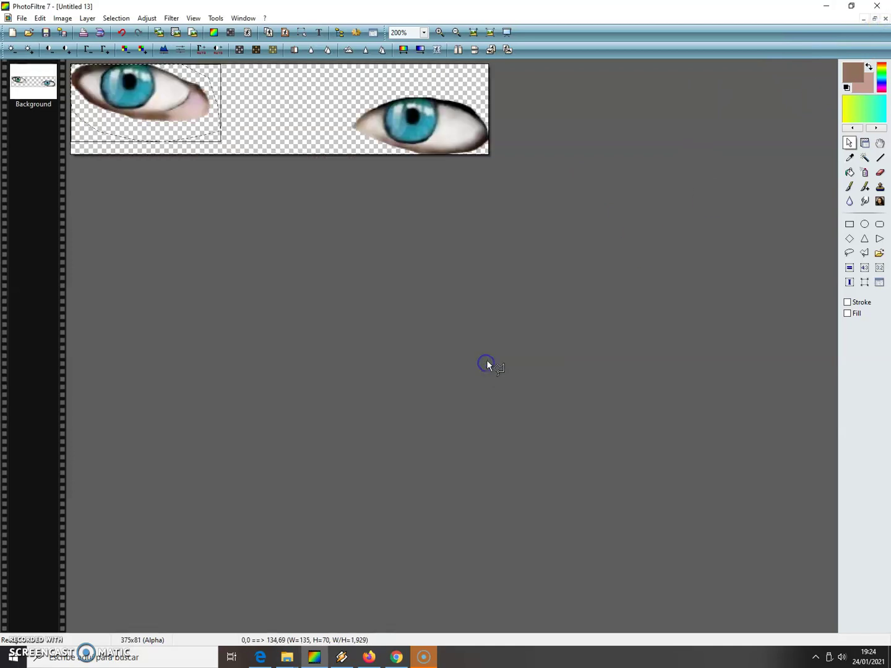
# Resize the eyes image to 388 by 100 pixels with the aspect ratio unlocked.
pyautogui.click(63, 18)
pyautogui.click(86, 59)
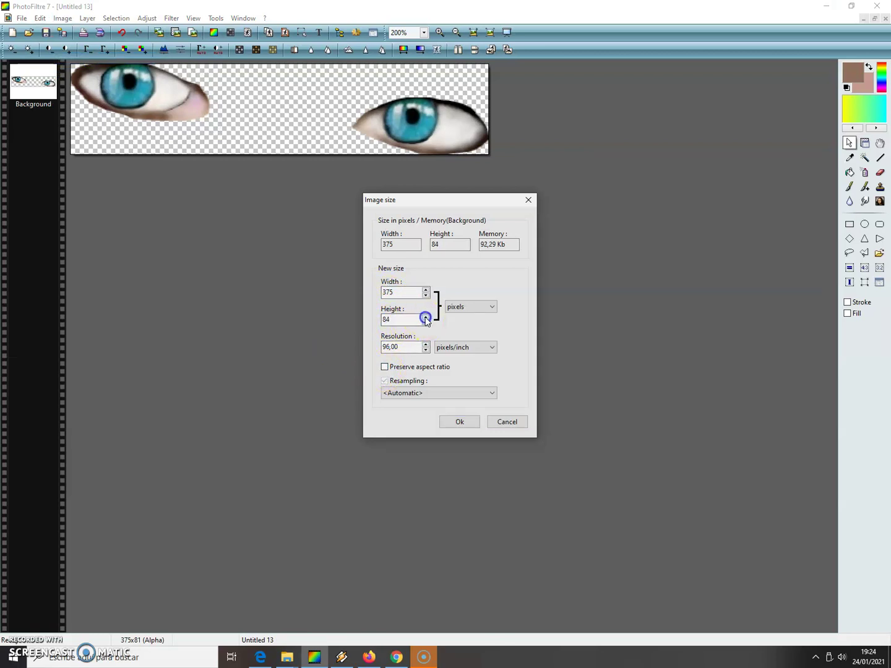
pyautogui.click(426, 317)
pyautogui.click(425, 318)
pyautogui.click(398, 292)
pyautogui.click(458, 422)
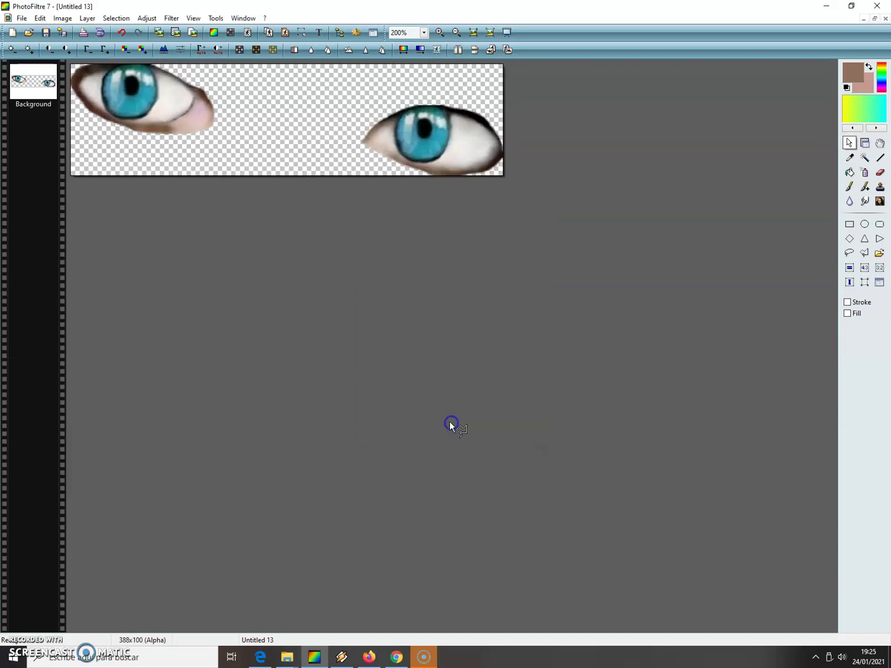
# Outline the left-hand eye of the enlarged image with a freehand selection about 143 by 81 pixels and copy it.
pyautogui.moveTo(229, 148)
pyautogui.mouseDown()
pyautogui.moveTo(219, 97)
pyautogui.moveTo(178, 70)
pyautogui.mouseUp()
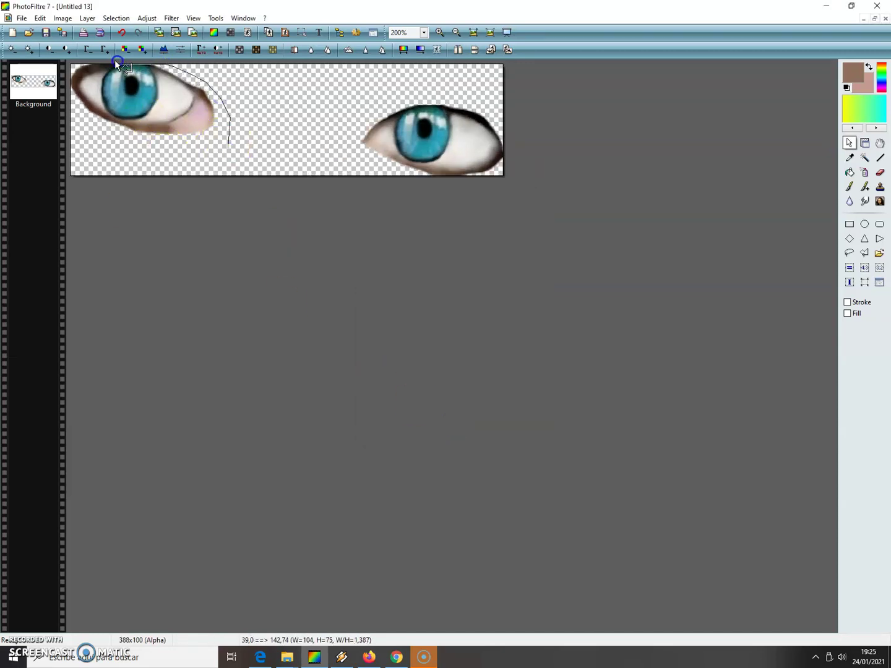
pyautogui.moveTo(94, 60)
pyautogui.mouseDown()
pyautogui.moveTo(72, 92)
pyautogui.moveTo(91, 131)
pyautogui.moveTo(143, 155)
pyautogui.moveTo(193, 152)
pyautogui.mouseUp()
pyautogui.click(39, 19)
pyautogui.click(59, 112)
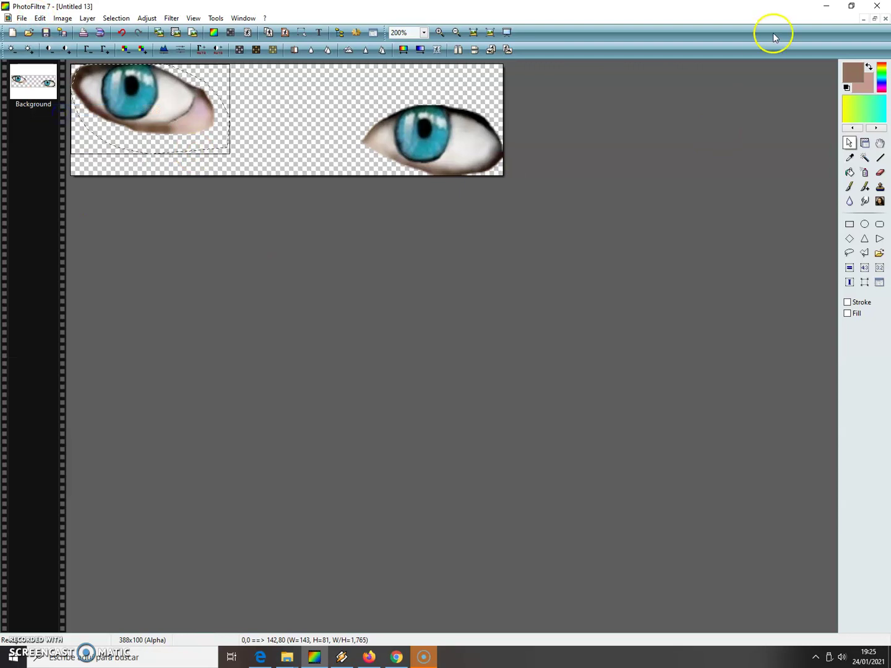
# Minimize the eyes image and paste the copied eye into the portrait as a layer placed over the left-hand eye.
pyautogui.click(863, 18)
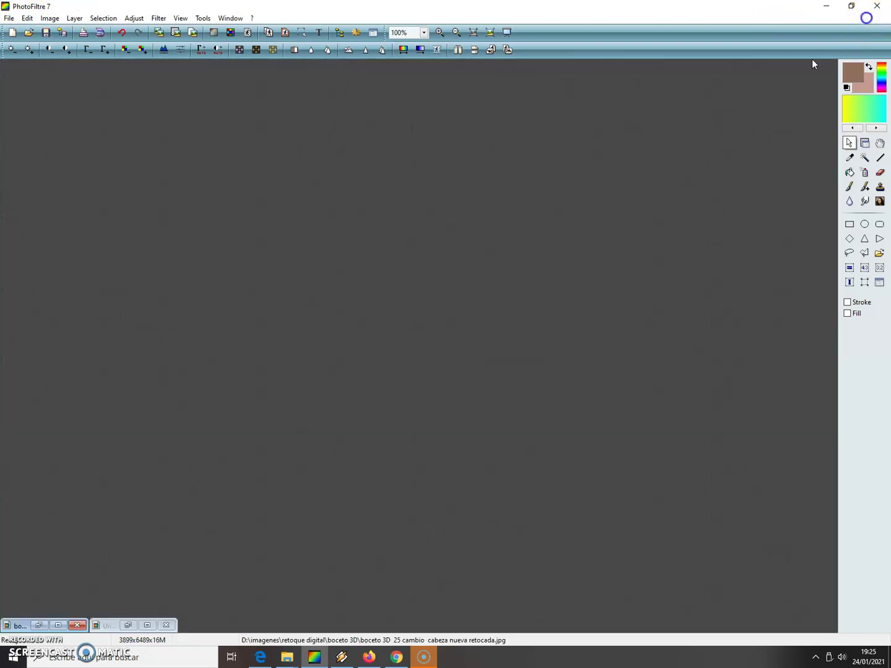
pyautogui.click(59, 625)
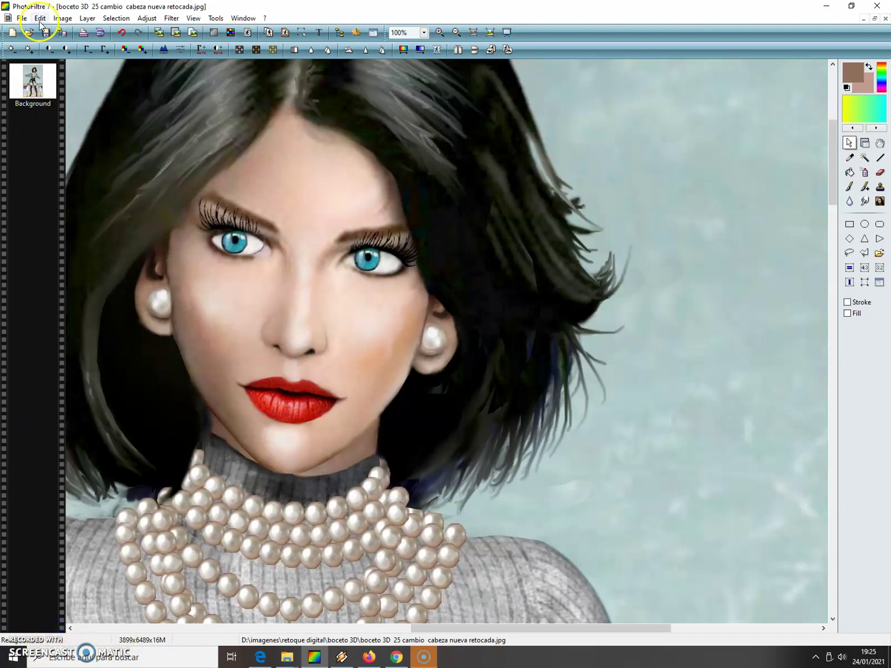
pyautogui.click(39, 19)
pyautogui.click(67, 133)
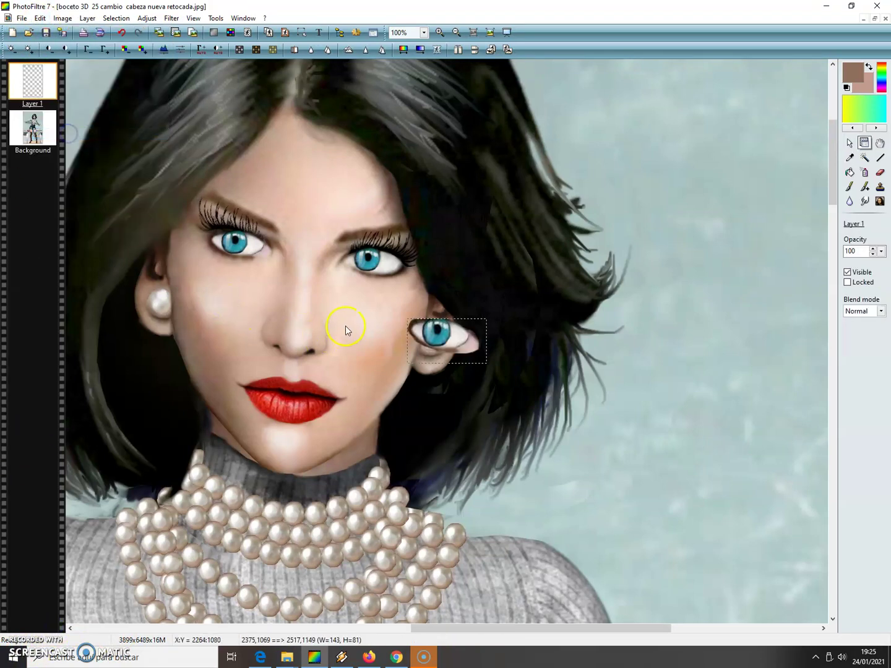
pyautogui.moveTo(448, 332); pyautogui.dragTo(247, 248)
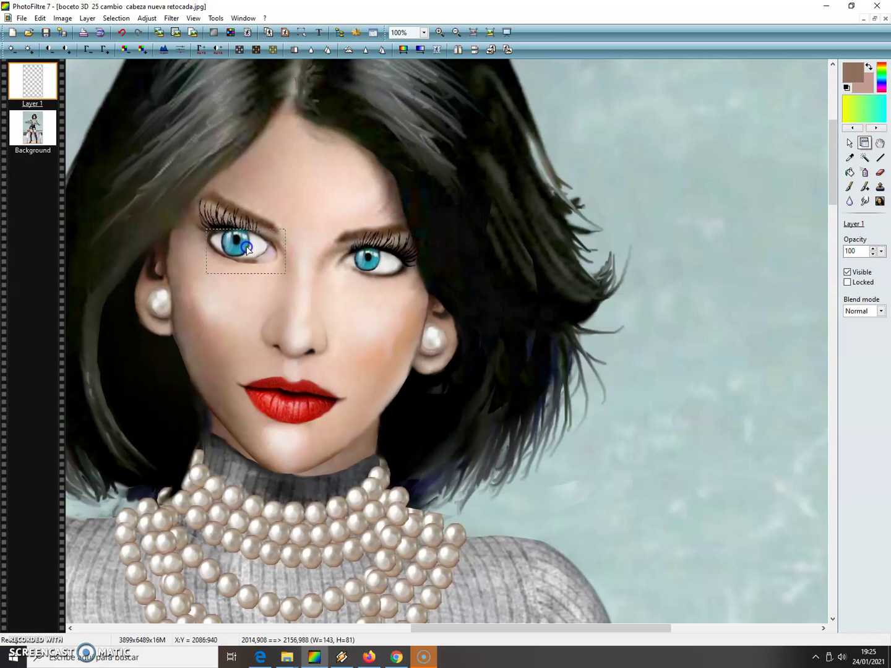
# Lasso an area about 91 by 46 pixels at the pasted eye's lower inner corner and clear it.
pyautogui.click(849, 143)
pyautogui.click(860, 253)
pyautogui.moveTo(227, 262)
pyautogui.mouseDown()
pyautogui.moveTo(272, 244)
pyautogui.moveTo(278, 249)
pyautogui.moveTo(271, 270)
pyautogui.moveTo(233, 267)
pyautogui.mouseUp()
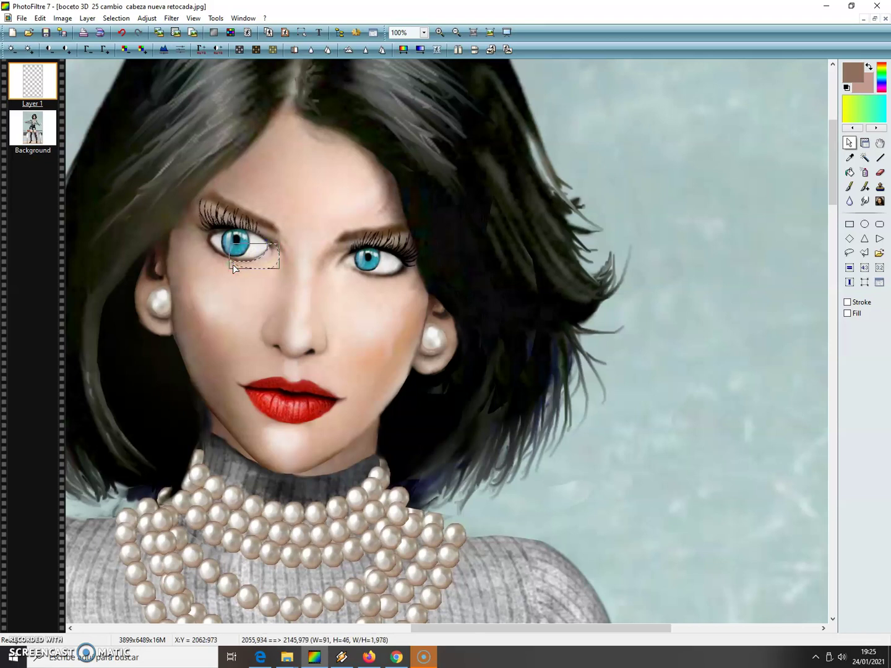
pyautogui.click(266, 265)
# Copy the right-hand eye of the Untitled 13 image with a selection about 150 by 75 pixels, and close that image without saving.
pyautogui.click(865, 19)
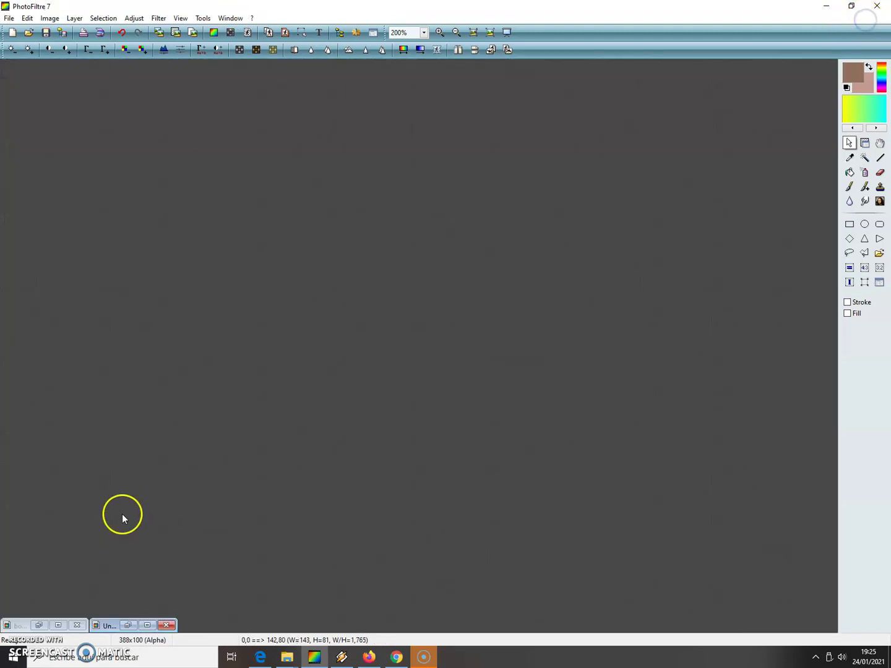
pyautogui.click(128, 625)
pyautogui.moveTo(335, 155)
pyautogui.mouseDown()
pyautogui.moveTo(350, 118)
pyautogui.moveTo(399, 99)
pyautogui.moveTo(462, 95)
pyautogui.moveTo(502, 127)
pyautogui.moveTo(497, 172)
pyautogui.moveTo(471, 183)
pyautogui.moveTo(403, 181)
pyautogui.moveTo(359, 154)
pyautogui.mouseUp()
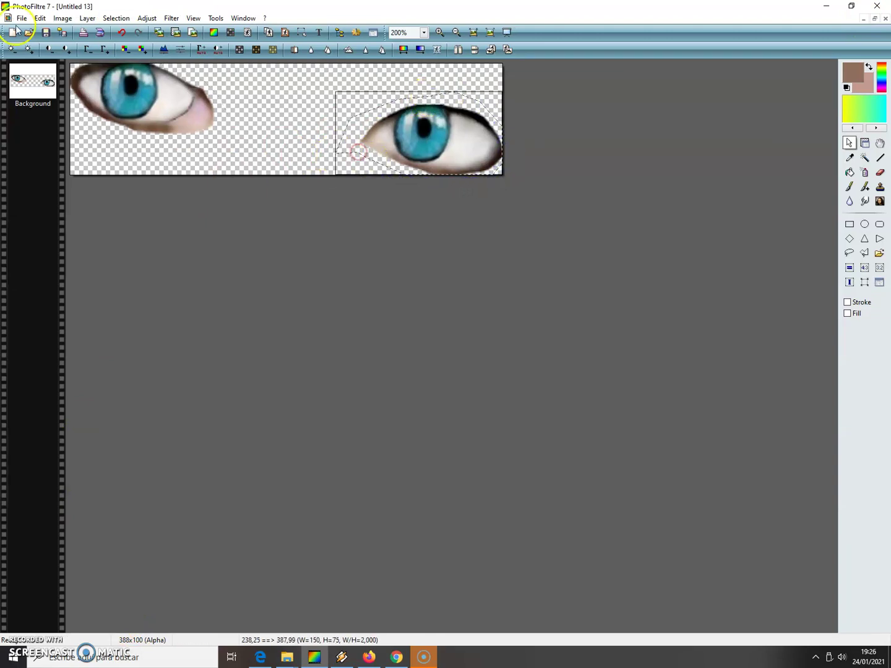
pyautogui.click(41, 18)
pyautogui.click(67, 111)
pyautogui.click(886, 19)
pyautogui.click(478, 359)
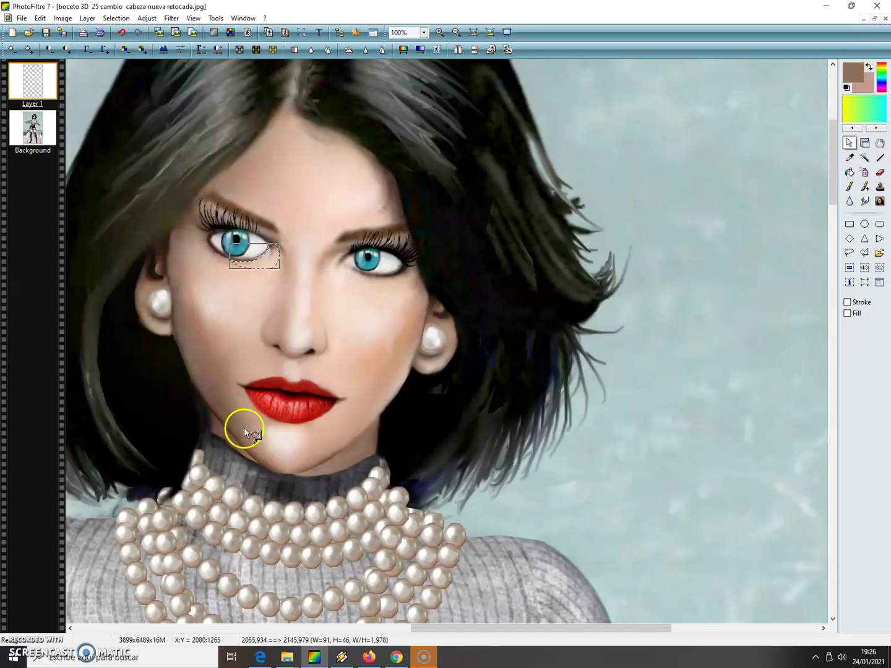
# Paste the copied eye into the portrait as a layer and align it over the right-hand eye.
pyautogui.click(40, 18)
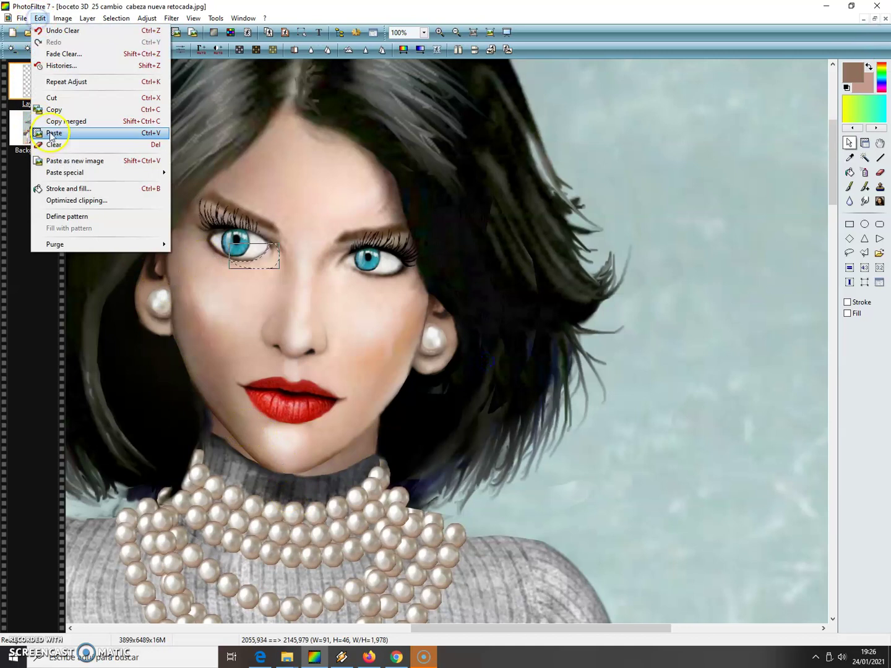
pyautogui.click(37, 133)
pyautogui.moveTo(465, 354); pyautogui.dragTo(382, 272)
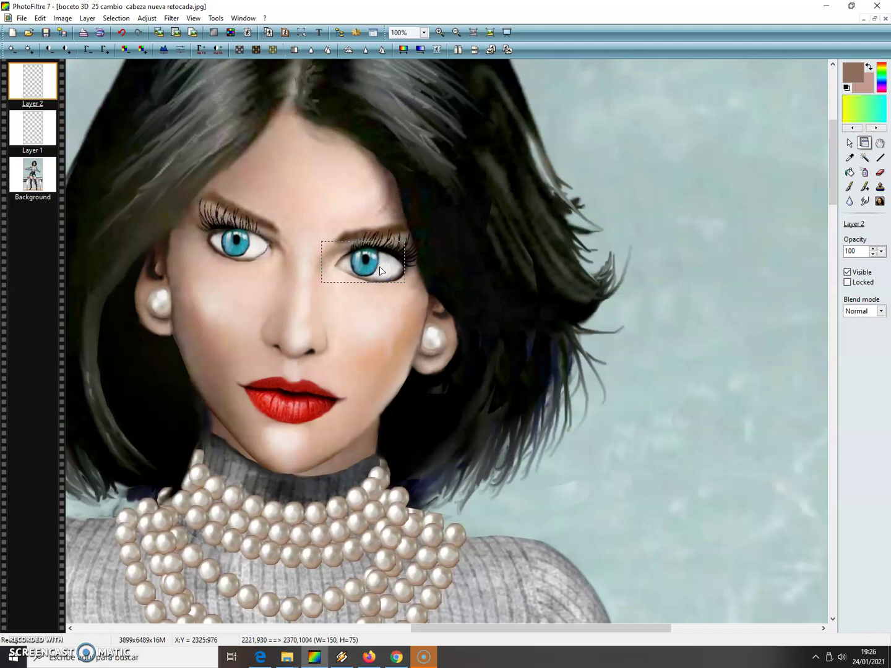
pyautogui.moveTo(380, 269); pyautogui.dragTo(381, 270)
pyautogui.press('Right')
pyautogui.press('Right')
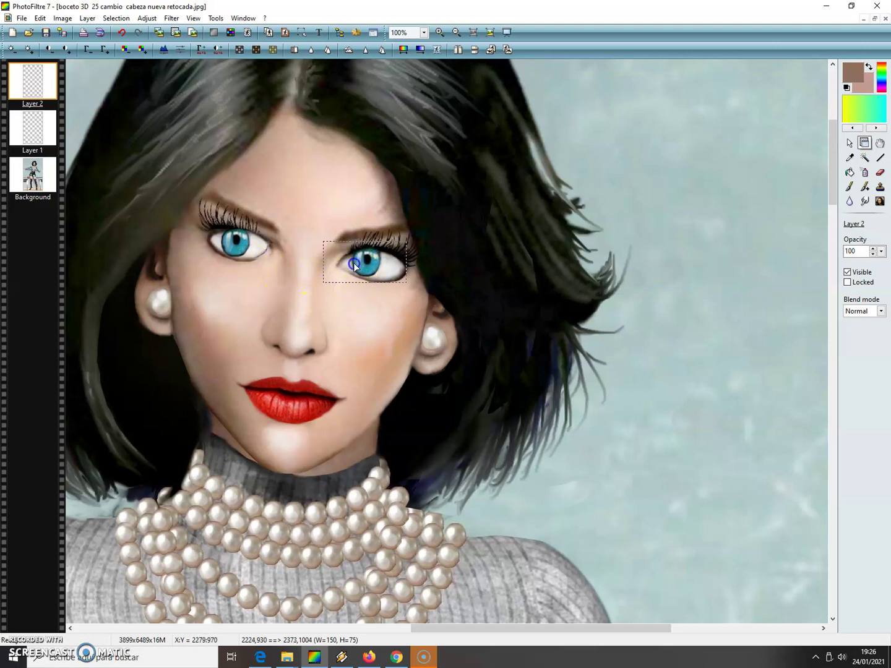
# Merge all the portrait's layers into the background.
pyautogui.click(116, 18)
pyautogui.click(89, 19)
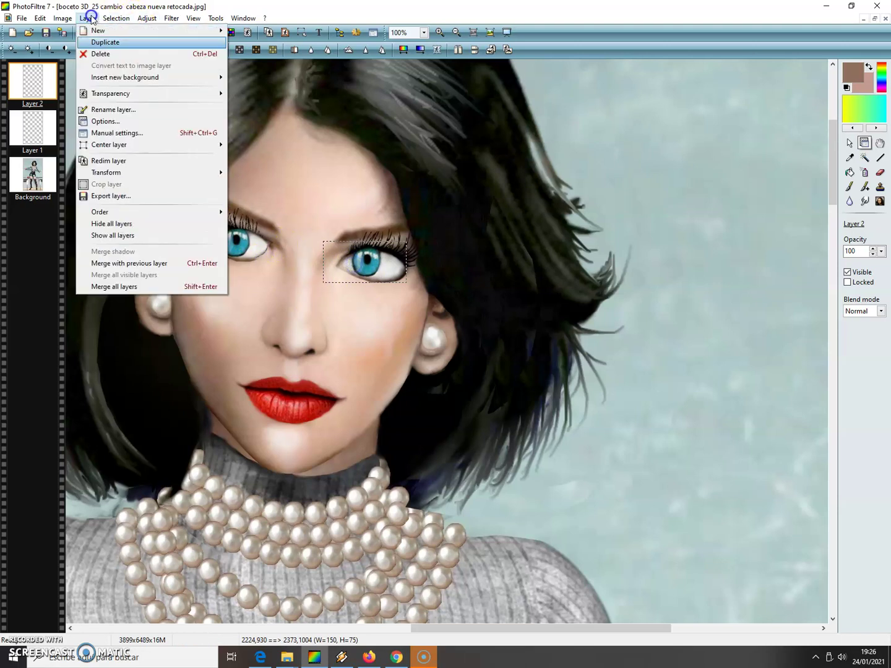
pyautogui.click(142, 288)
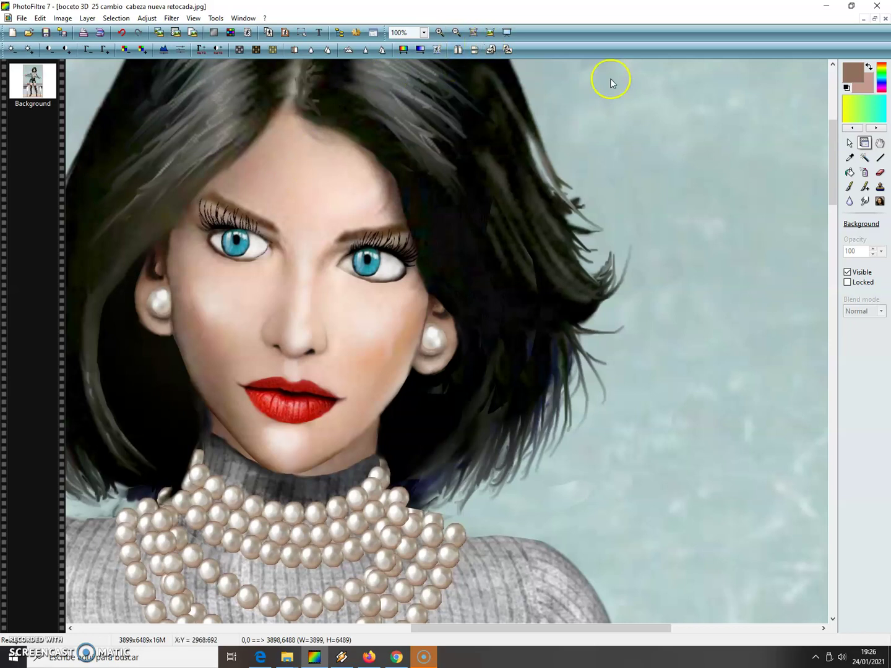
# Draw a black line of width 4 along the lower lid of the right-hand eye.
pyautogui.click(853, 71)
pyautogui.moveTo(561, 221); pyautogui.dragTo(561, 283)
pyautogui.click(343, 333)
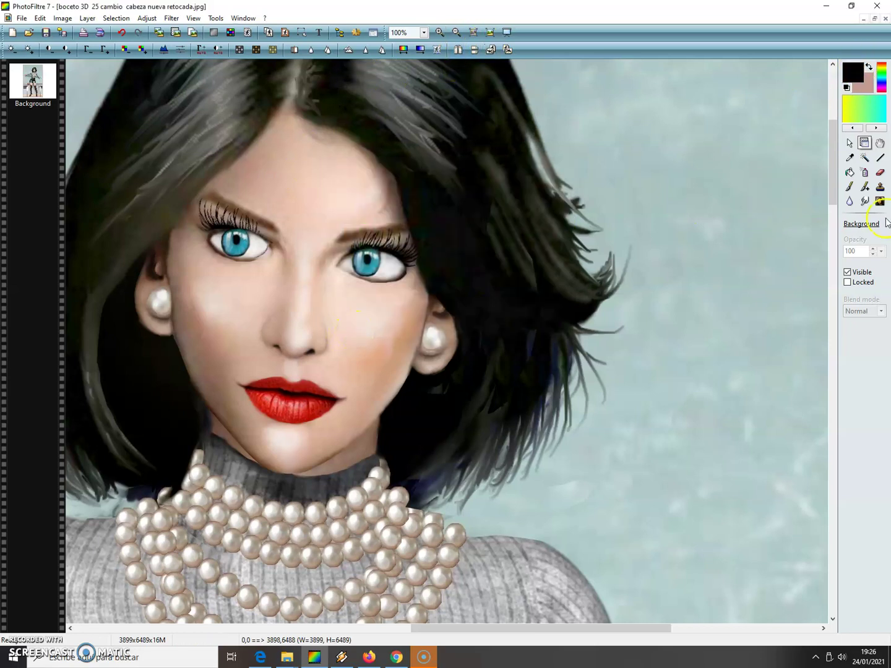
pyautogui.click(880, 158)
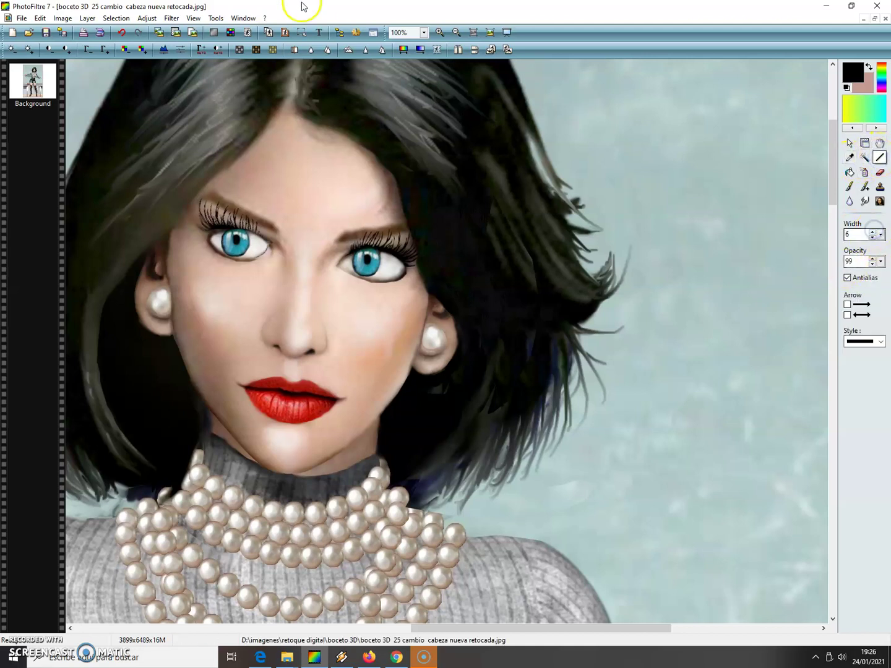
pyautogui.click(439, 32)
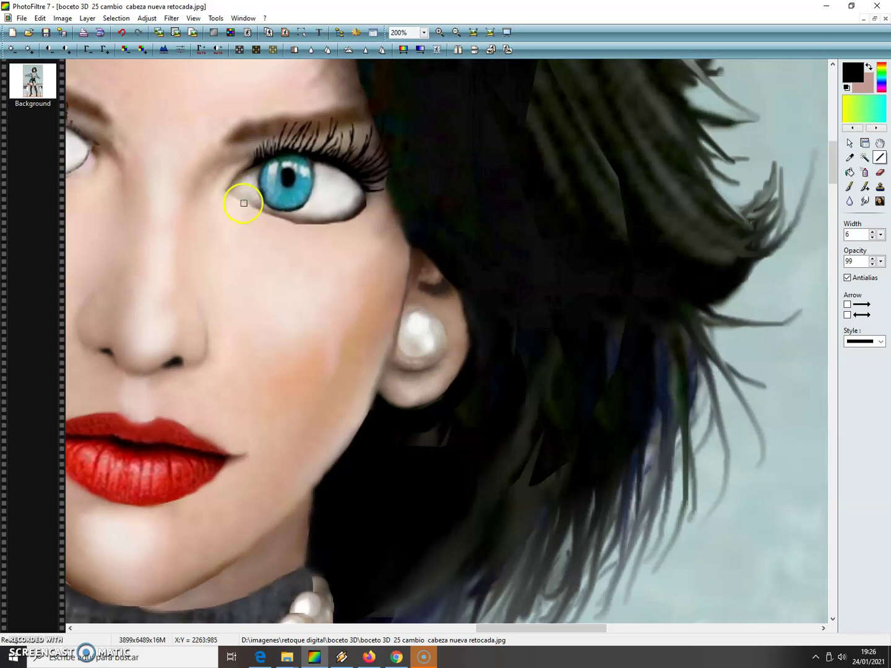
pyautogui.click(873, 237)
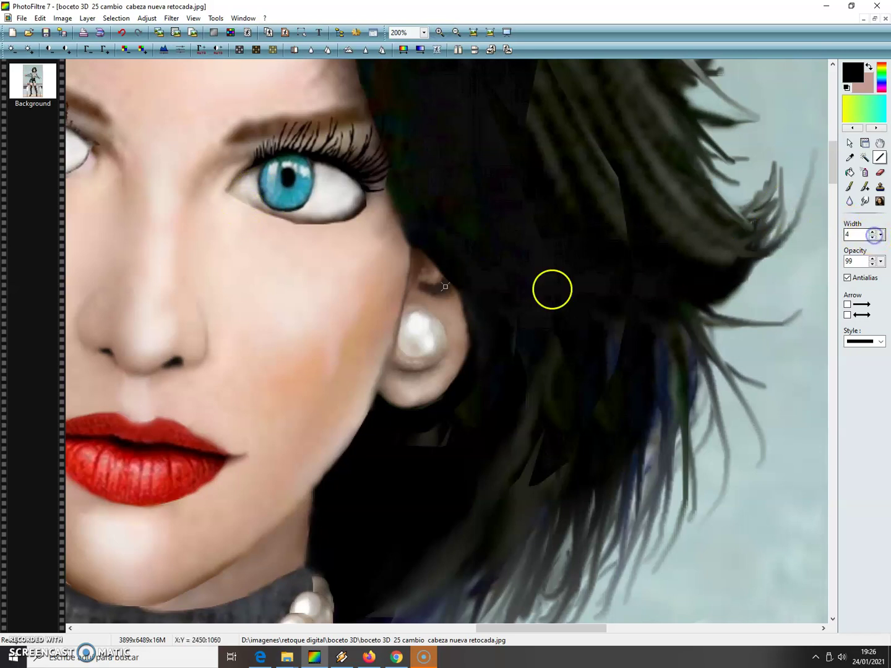
pyautogui.moveTo(227, 191)
pyautogui.mouseDown()
pyautogui.moveTo(259, 210)
pyautogui.moveTo(315, 223)
pyautogui.moveTo(353, 219)
pyautogui.moveTo(365, 201)
pyautogui.mouseUp()
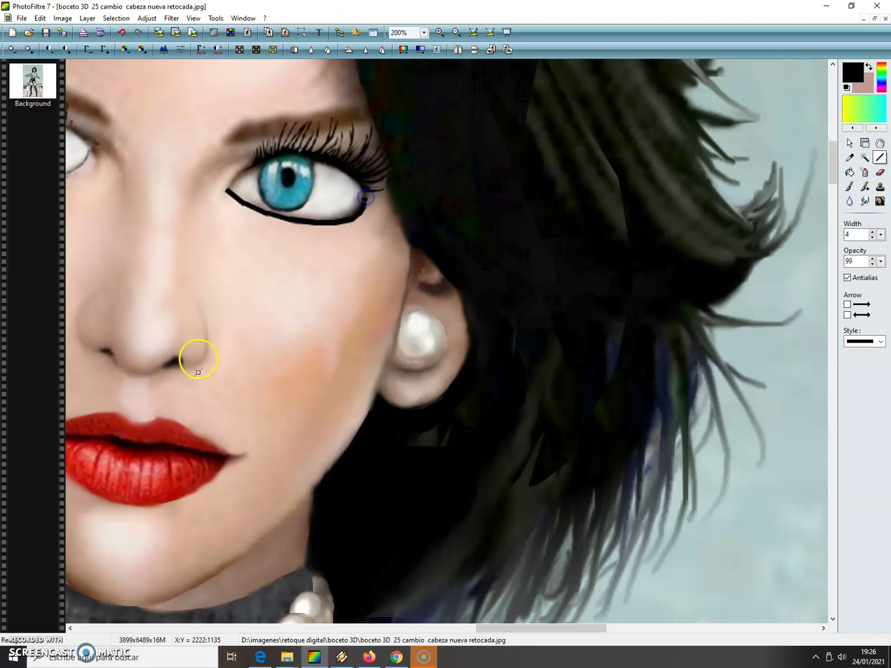
# Outline the lower and upper lids of the left-hand eye with black lines of width 4.
pyautogui.click(488, 628)
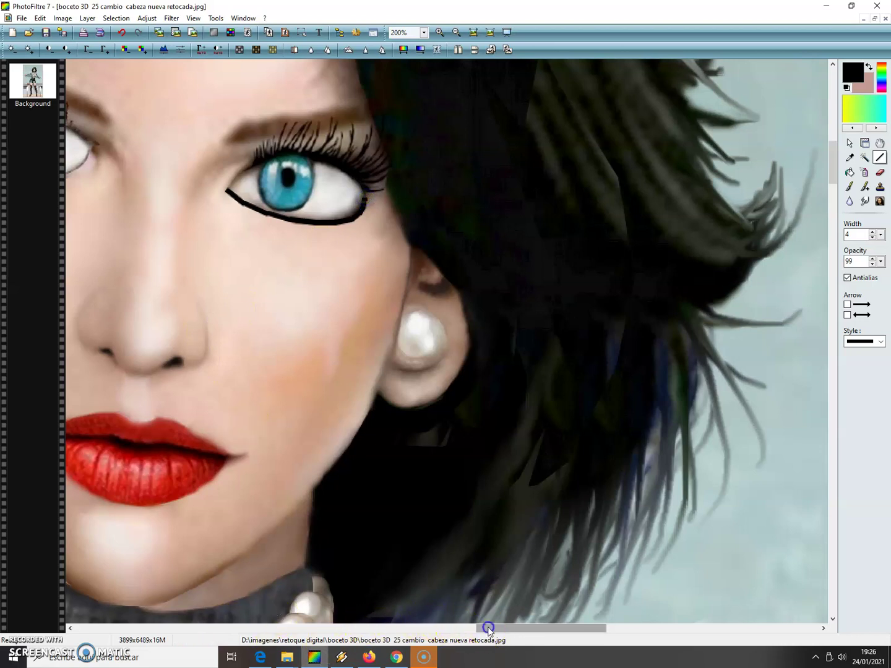
pyautogui.moveTo(488, 628); pyautogui.dragTo(441, 628)
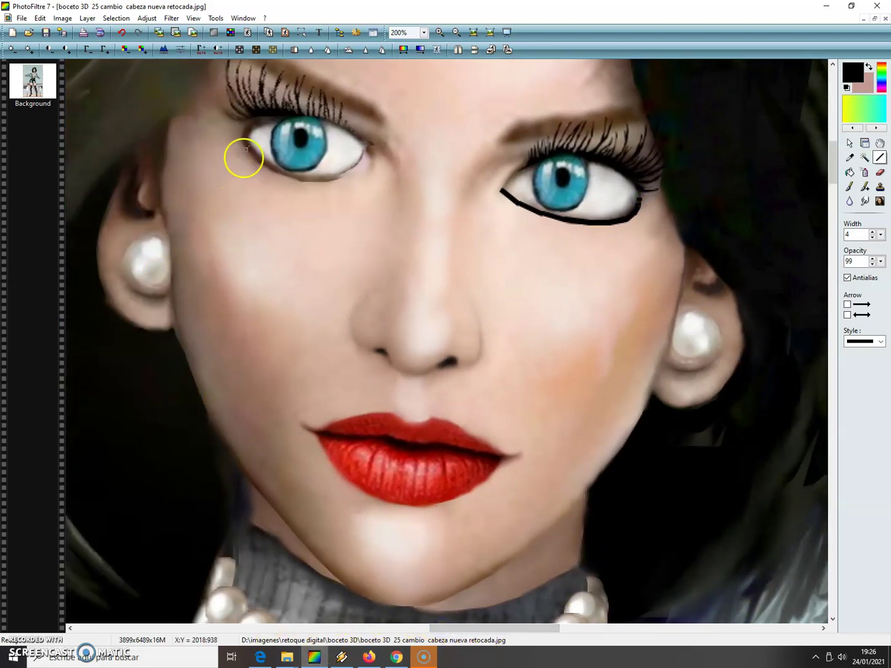
pyautogui.moveTo(243, 141); pyautogui.dragTo(256, 161)
pyautogui.moveTo(257, 161)
pyautogui.mouseDown()
pyautogui.moveTo(314, 182)
pyautogui.moveTo(363, 161)
pyautogui.mouseUp()
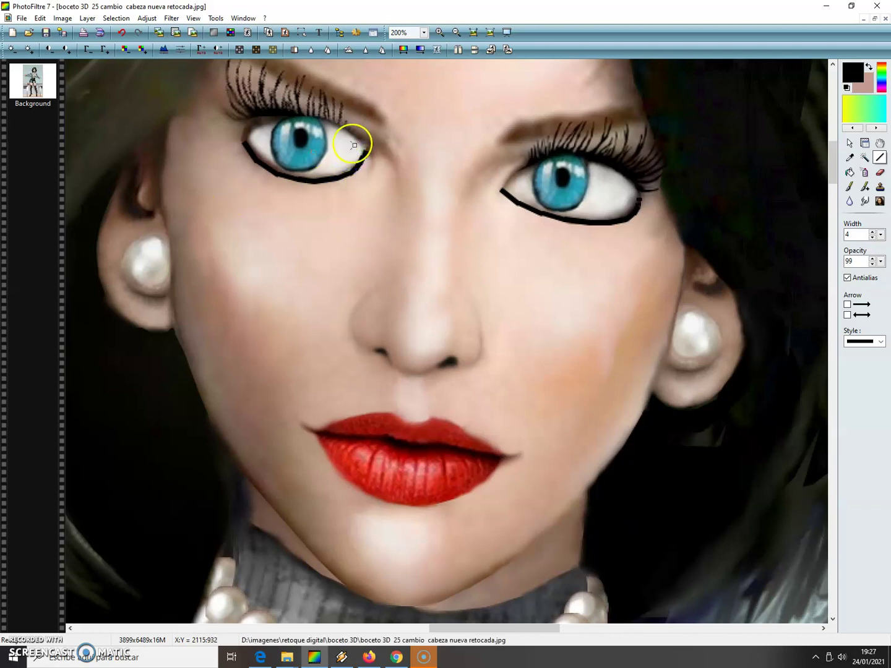
pyautogui.moveTo(254, 124); pyautogui.dragTo(324, 120)
pyautogui.moveTo(324, 119); pyautogui.dragTo(376, 148)
# Draw the black eyeliner along the upper lid of the right-hand eye.
pyautogui.moveTo(507, 180); pyautogui.dragTo(605, 168)
pyautogui.moveTo(603, 168); pyautogui.dragTo(529, 183)
pyautogui.click(611, 177)
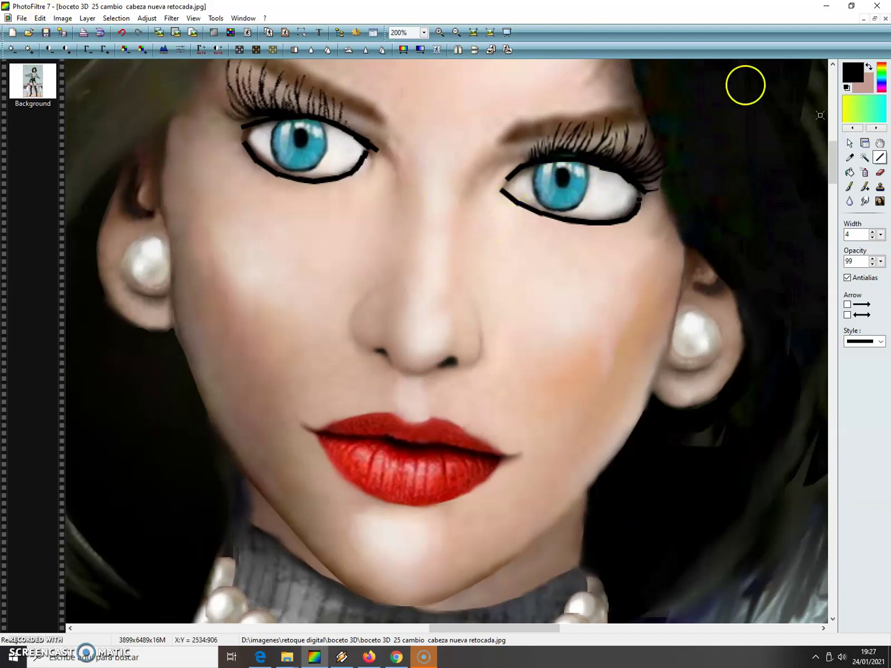
# Set the Smudge tool to radius 9 with lower pressure and soften the left-hand cheek and jaw edge.
pyautogui.click(866, 201)
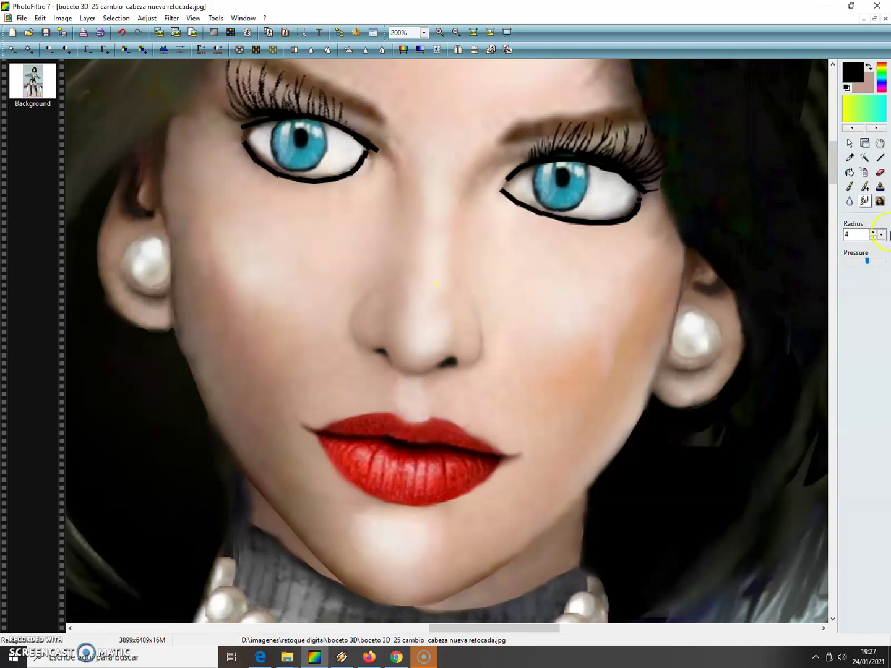
pyautogui.click(872, 234)
pyautogui.click(186, 363)
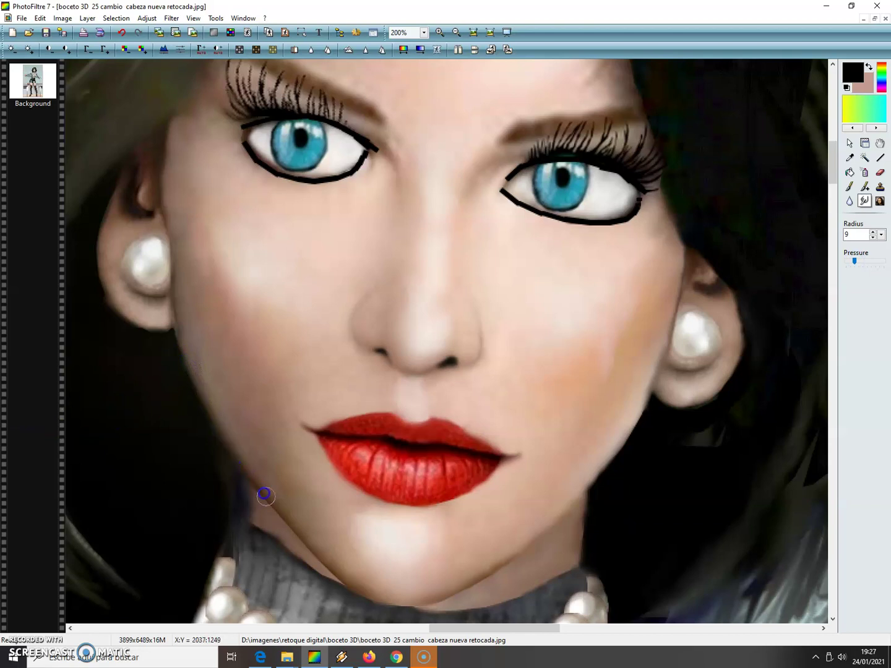
pyautogui.moveTo(253, 370)
pyautogui.mouseDown()
pyautogui.moveTo(327, 439)
pyautogui.moveTo(305, 420)
pyautogui.mouseUp()
pyautogui.click(246, 381)
# Smudge the black line under the right-hand eye from its inner to its outer corner.
pyautogui.click(438, 33)
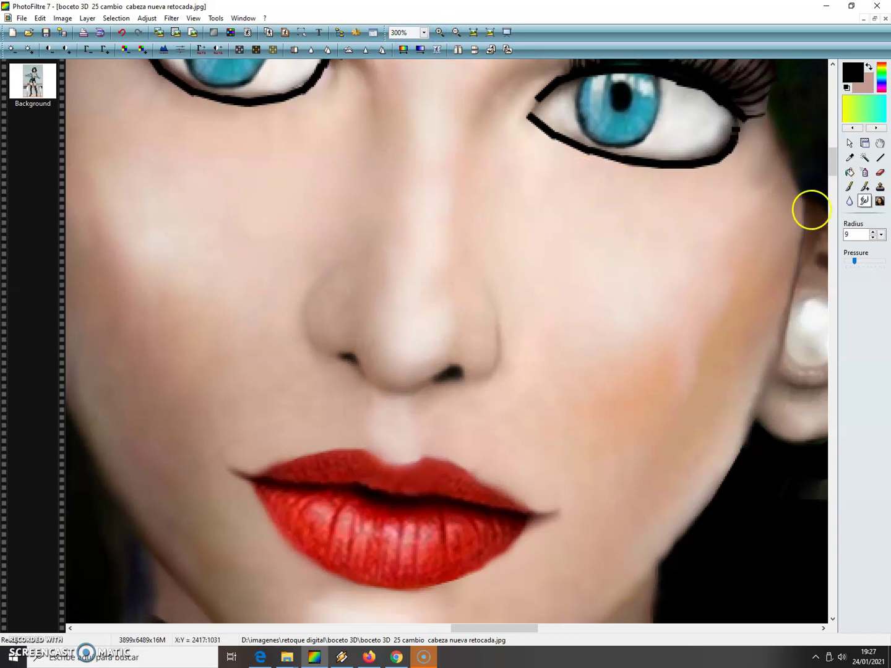
pyautogui.moveTo(835, 174); pyautogui.dragTo(834, 164)
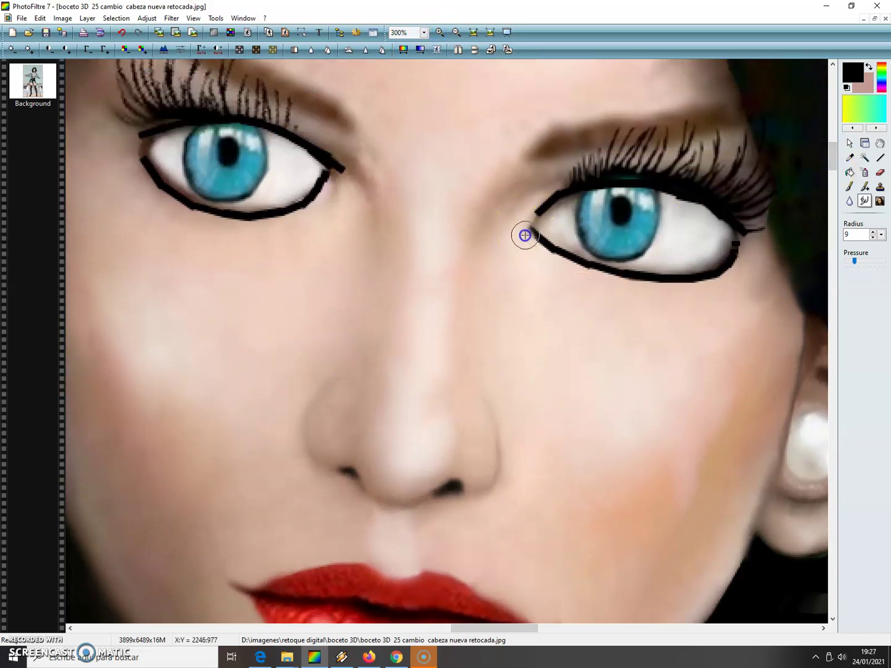
pyautogui.moveTo(530, 240); pyautogui.dragTo(577, 270)
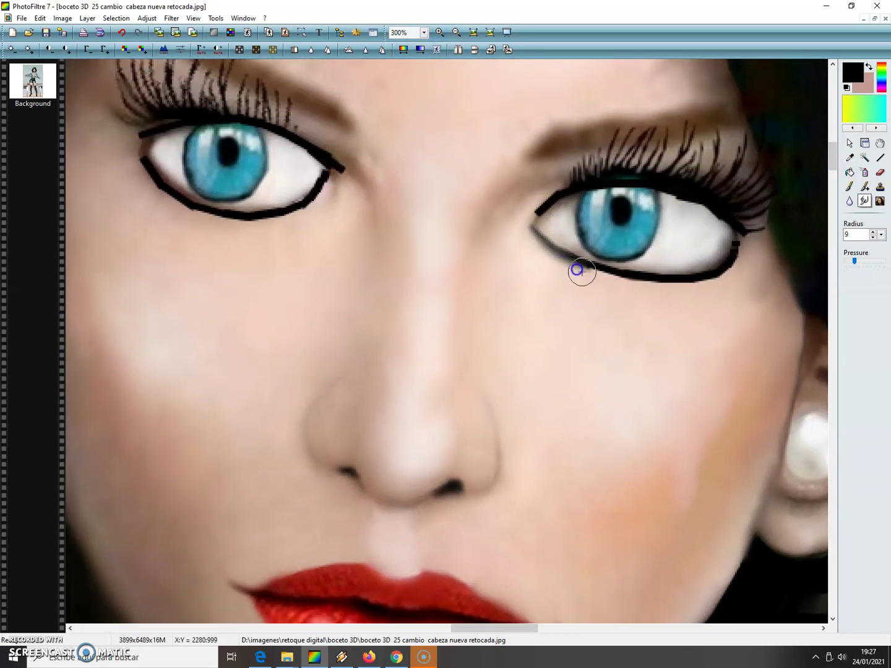
pyautogui.moveTo(684, 291); pyautogui.dragTo(736, 265)
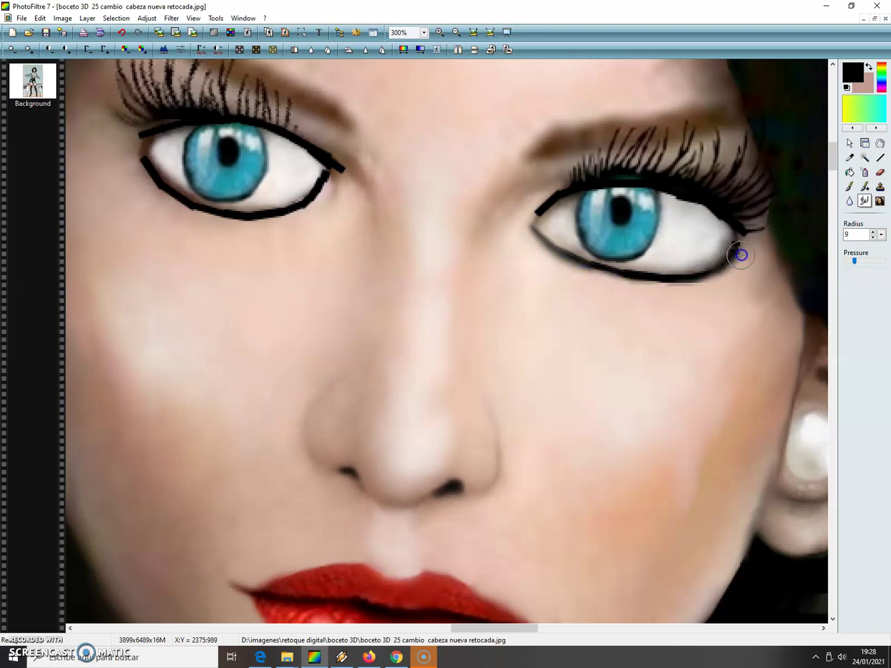
# Smudge the black eyeliner around the left-hand eye and at the inner corner of the right-hand eye to soften its edges.
pyautogui.moveTo(340, 207)
pyautogui.mouseDown()
pyautogui.moveTo(322, 203)
pyautogui.moveTo(274, 222)
pyautogui.moveTo(137, 182)
pyautogui.moveTo(136, 165)
pyautogui.moveTo(143, 185)
pyautogui.moveTo(178, 210)
pyautogui.moveTo(261, 226)
pyautogui.mouseUp()
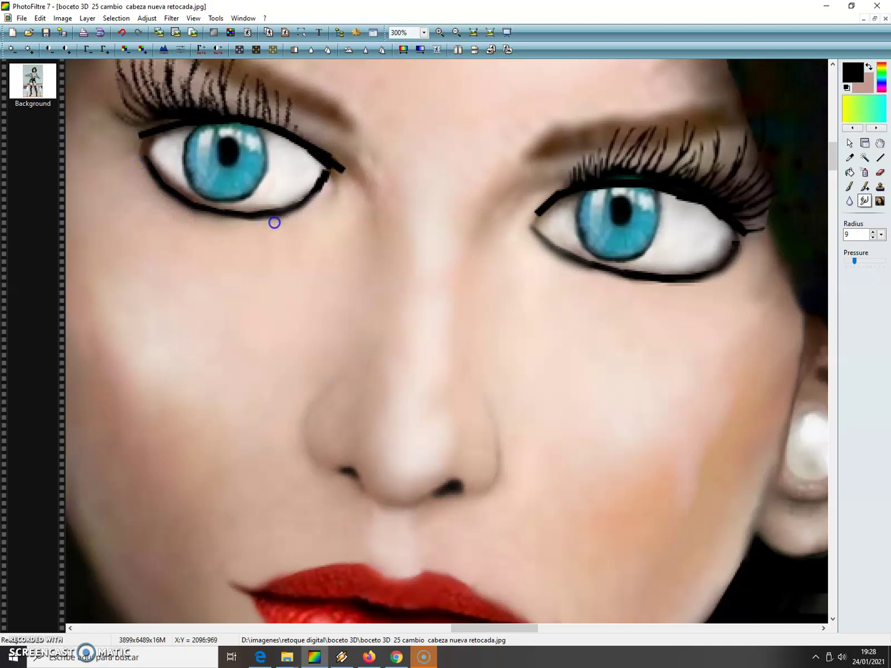
pyautogui.moveTo(326, 193); pyautogui.dragTo(343, 163)
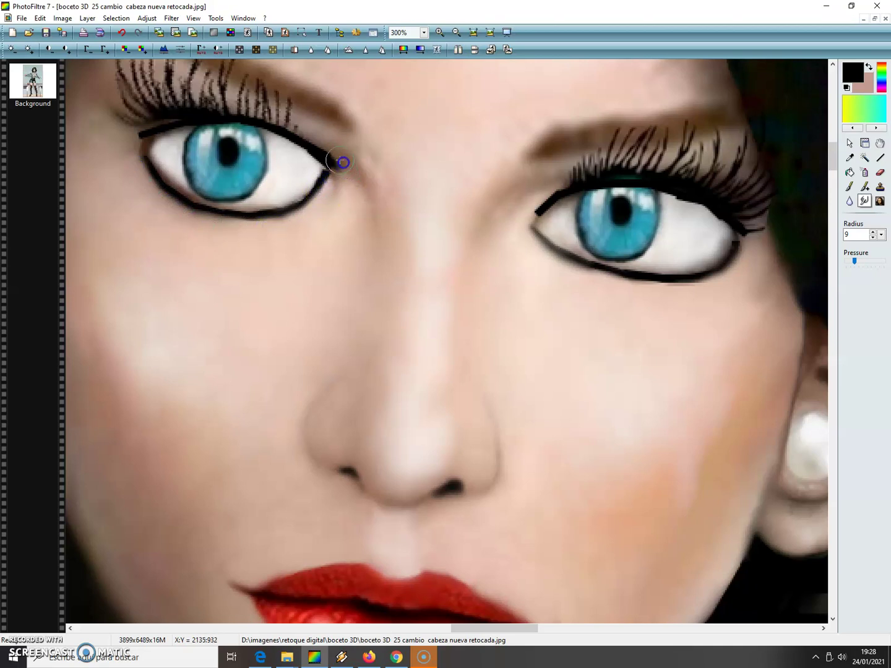
pyautogui.click(198, 152)
pyautogui.click(136, 136)
pyautogui.click(135, 164)
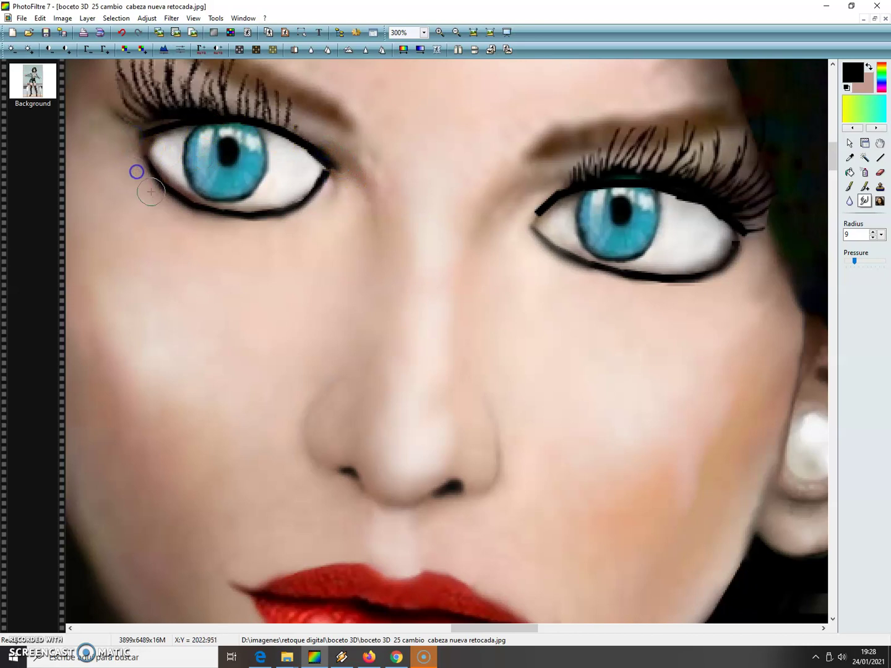
pyautogui.moveTo(147, 186)
pyautogui.mouseDown()
pyautogui.moveTo(181, 214)
pyautogui.moveTo(171, 195)
pyautogui.moveTo(132, 206)
pyautogui.moveTo(114, 199)
pyautogui.moveTo(104, 242)
pyautogui.moveTo(116, 234)
pyautogui.moveTo(31, 159)
pyautogui.moveTo(295, 147)
pyautogui.moveTo(309, 134)
pyautogui.mouseUp()
pyautogui.moveTo(559, 218); pyautogui.dragTo(553, 190)
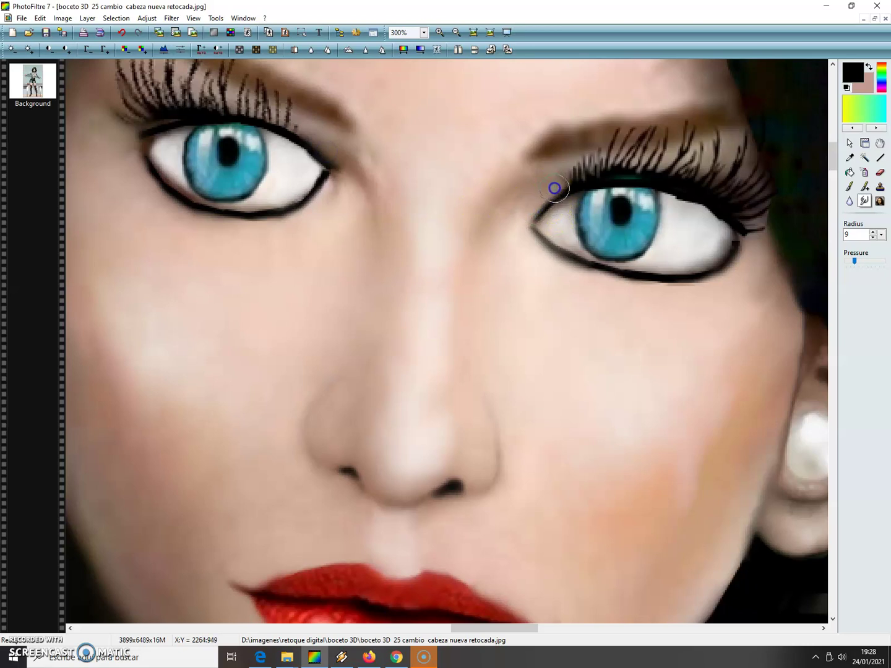
# Smudge the skin between the left-hand brow and lashes, and blend the sides and bridge of the nose.
pyautogui.moveTo(62, 72)
pyautogui.mouseDown()
pyautogui.moveTo(125, 100)
pyautogui.moveTo(106, 92)
pyautogui.mouseUp()
pyautogui.moveTo(291, 125)
pyautogui.mouseDown()
pyautogui.moveTo(304, 128)
pyautogui.moveTo(289, 108)
pyautogui.mouseUp()
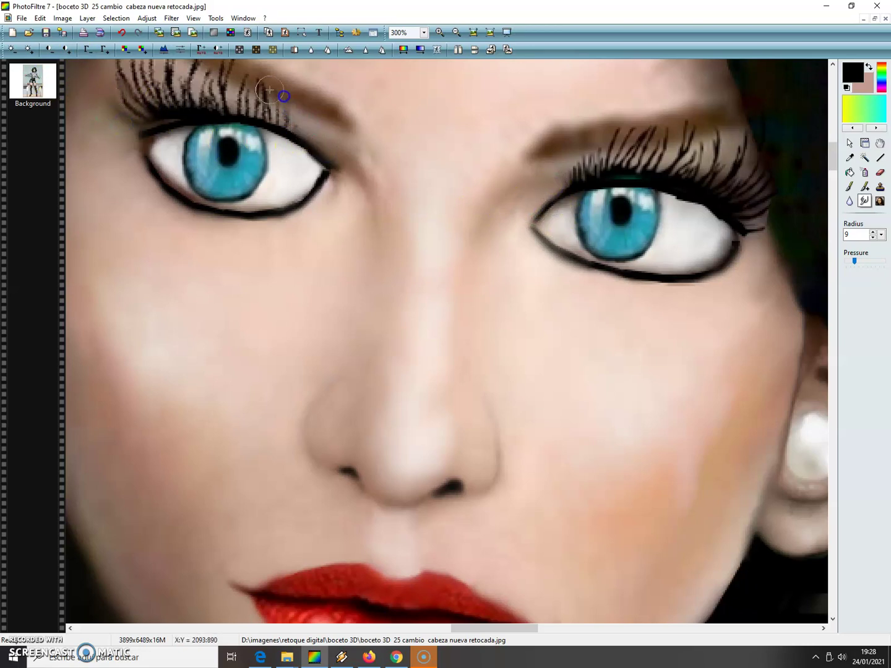
pyautogui.moveTo(326, 207)
pyautogui.mouseDown()
pyautogui.moveTo(354, 248)
pyautogui.moveTo(336, 301)
pyautogui.moveTo(298, 284)
pyautogui.moveTo(338, 383)
pyautogui.mouseUp()
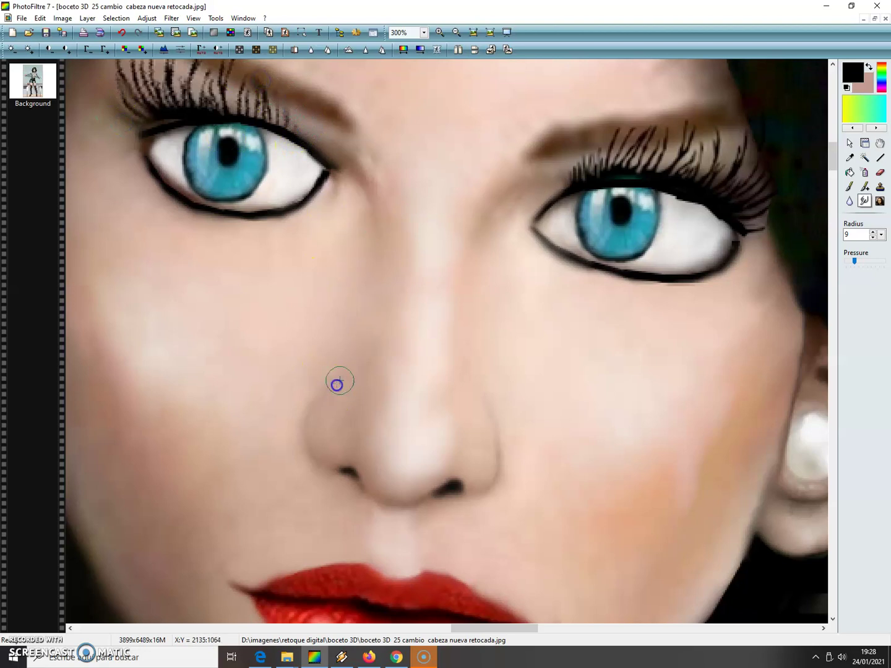
pyautogui.click(485, 437)
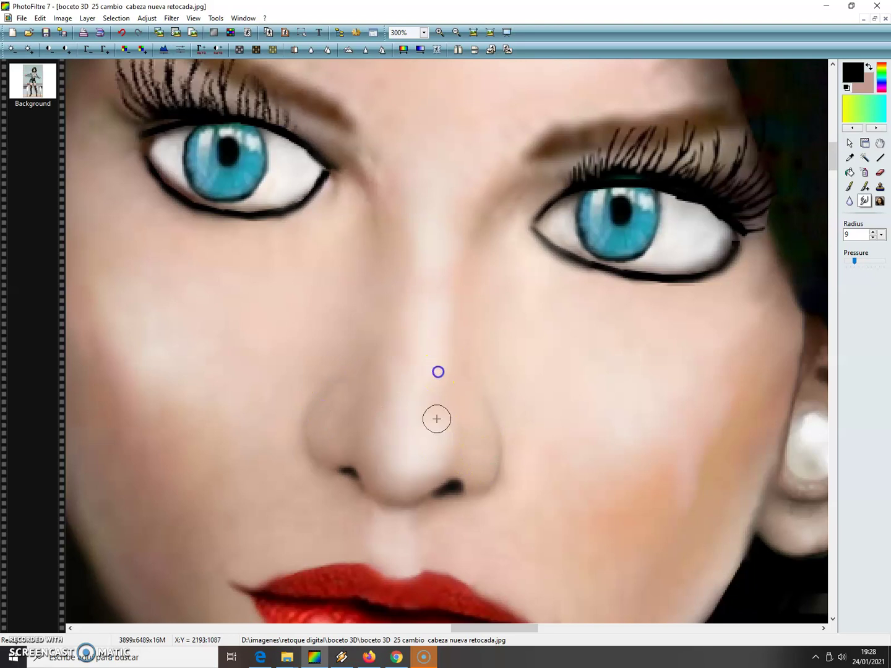
pyautogui.moveTo(412, 376); pyautogui.dragTo(414, 327)
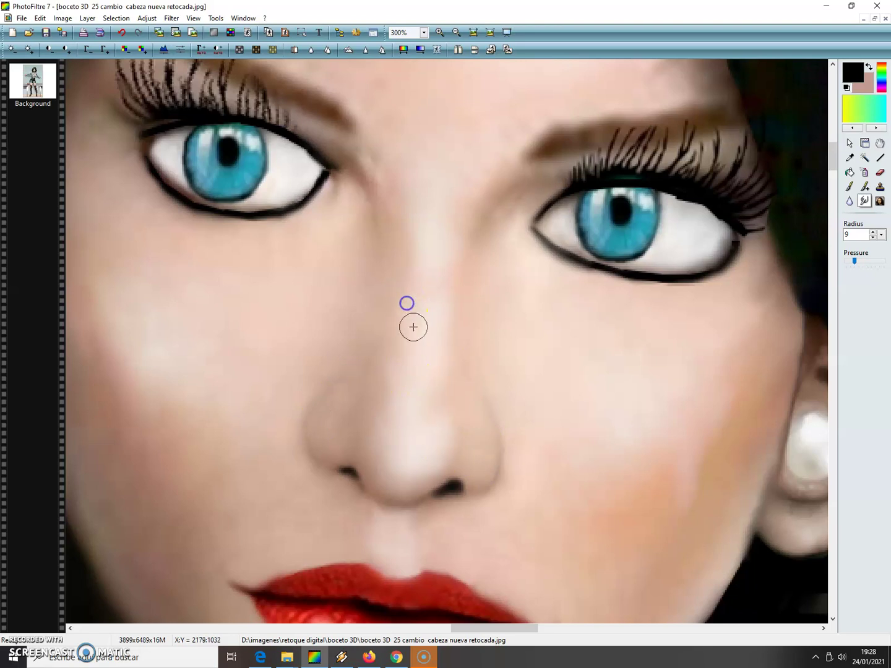
pyautogui.moveTo(420, 272); pyautogui.dragTo(414, 186)
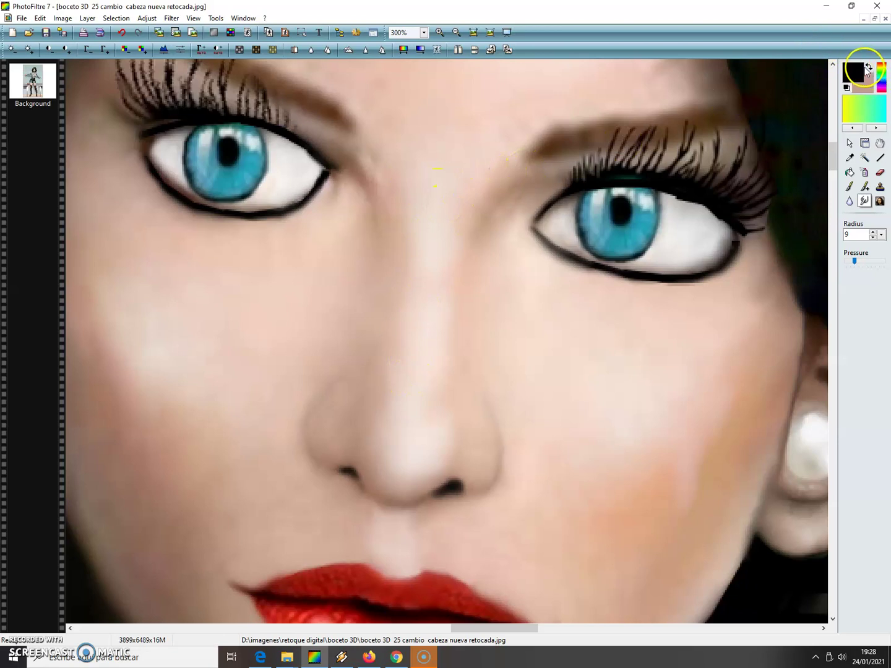
pyautogui.click(854, 74)
pyautogui.moveTo(558, 251); pyautogui.dragTo(564, 210)
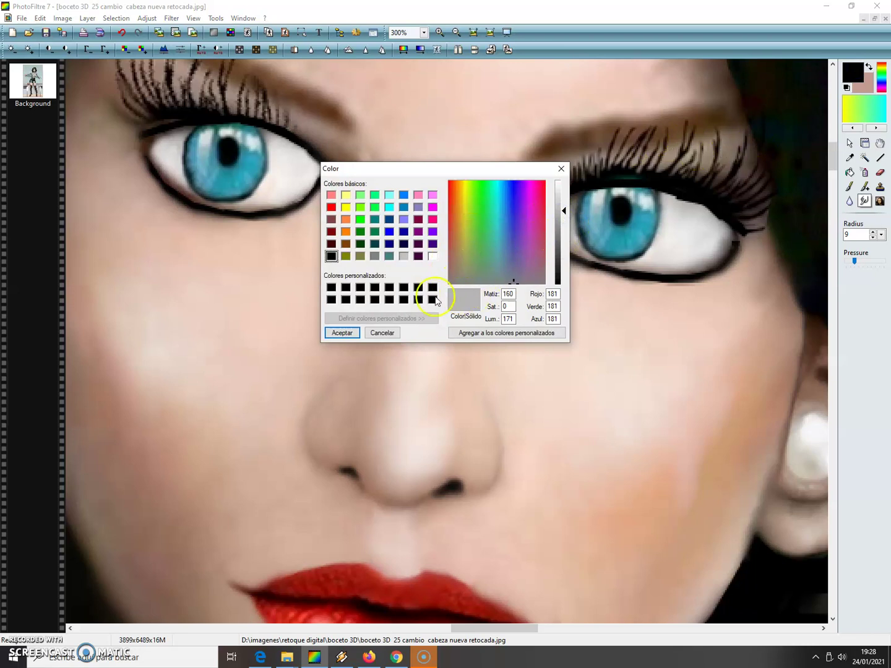
pyautogui.click(381, 332)
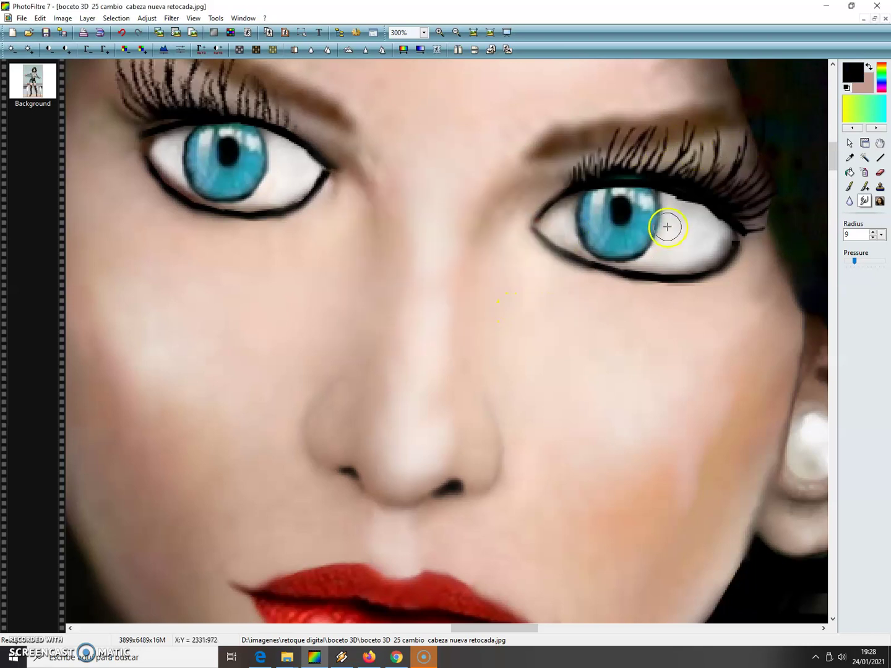
# Sample the skin tone on the nose bridge as the foreground color and lighten it to RGB 251, 243, 240.
pyautogui.click(849, 156)
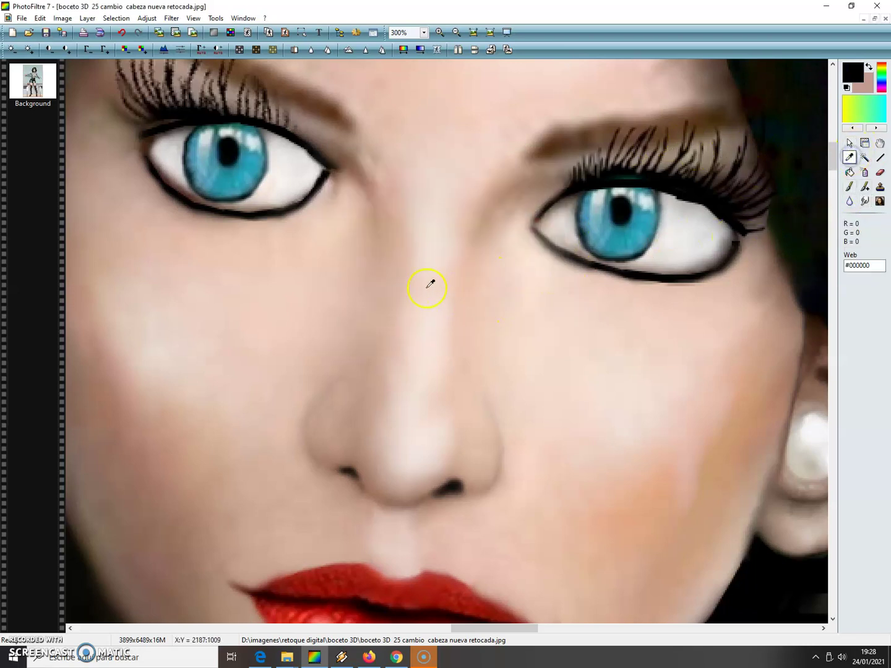
pyautogui.click(427, 289)
pyautogui.click(854, 71)
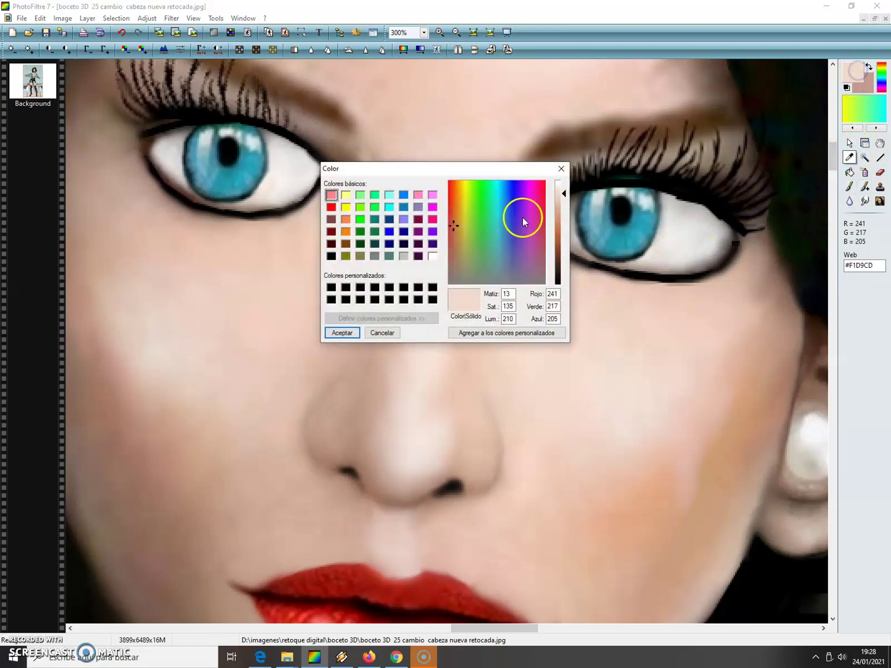
pyautogui.moveTo(558, 204); pyautogui.dragTo(564, 186)
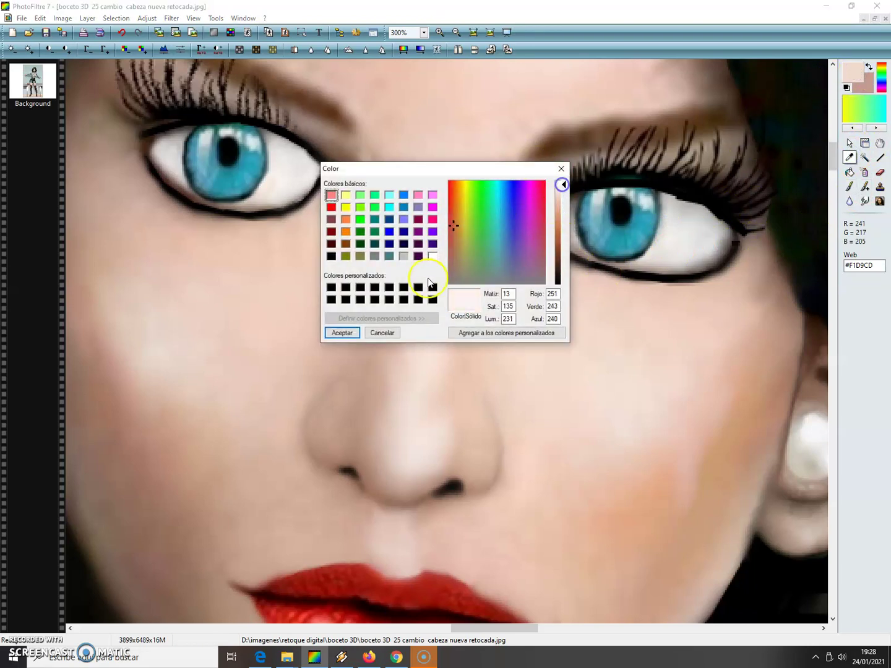
pyautogui.click(350, 333)
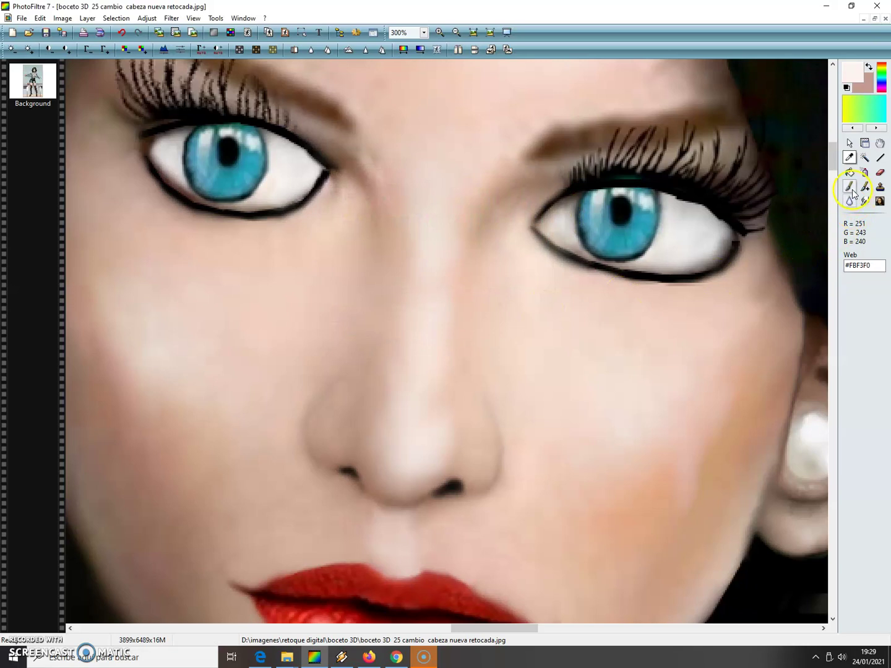
# Set the Paintbrush to size 13 and paint a pale highlight on the middle of the nose bridge.
pyautogui.click(850, 187)
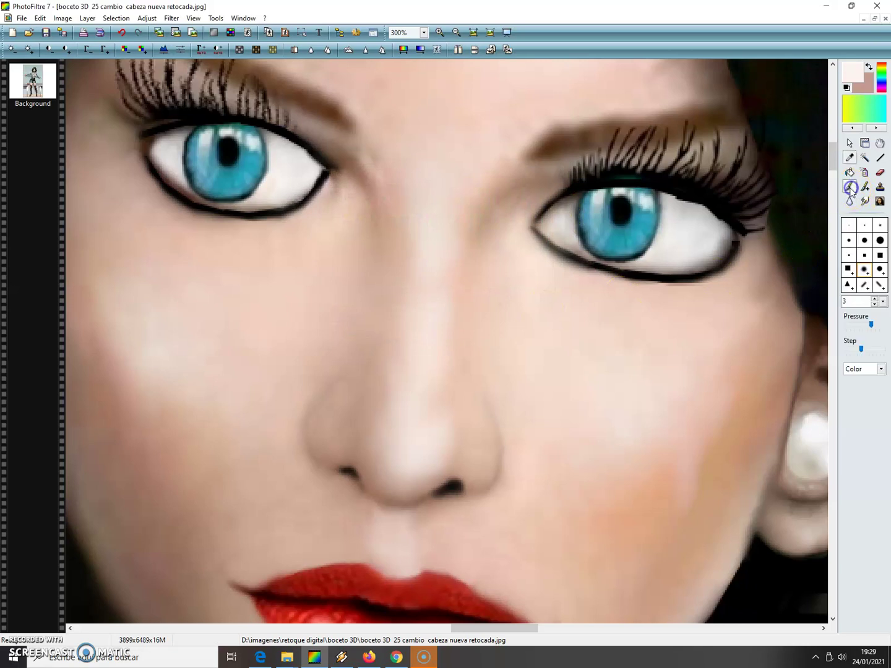
pyautogui.click(876, 299)
pyautogui.click(876, 299)
pyautogui.click(374, 392)
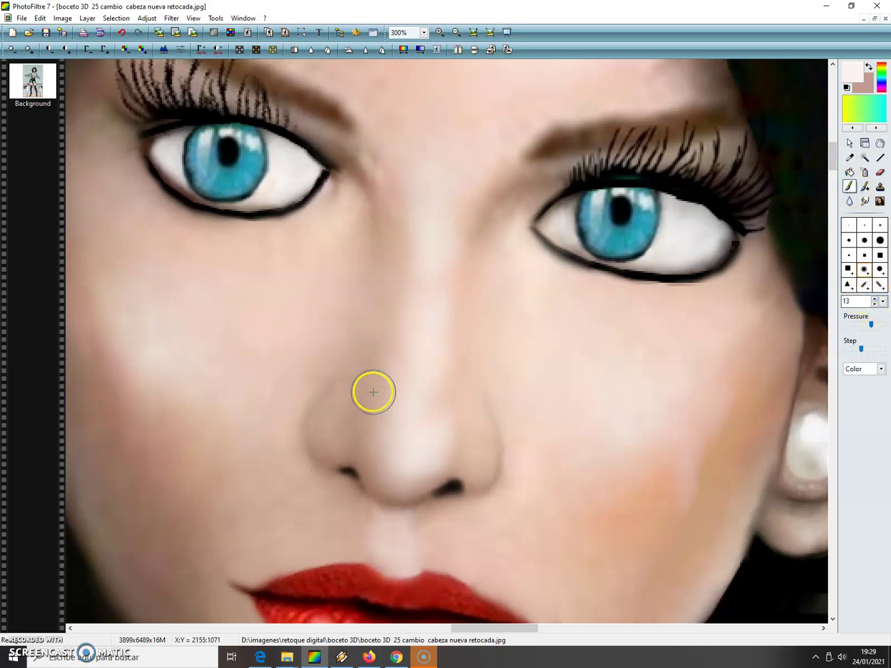
pyautogui.click(425, 328)
pyautogui.click(865, 262)
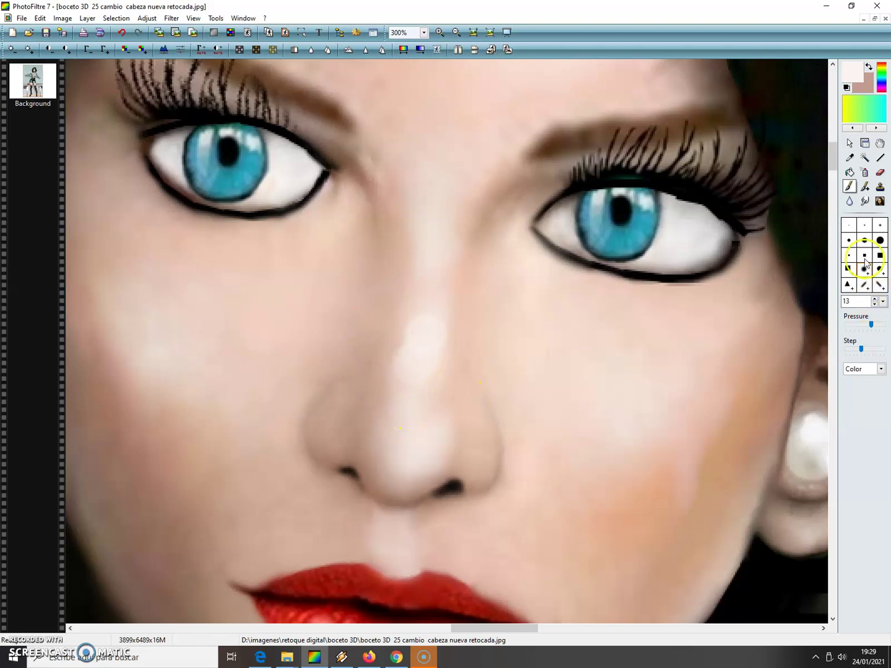
pyautogui.click(40, 18)
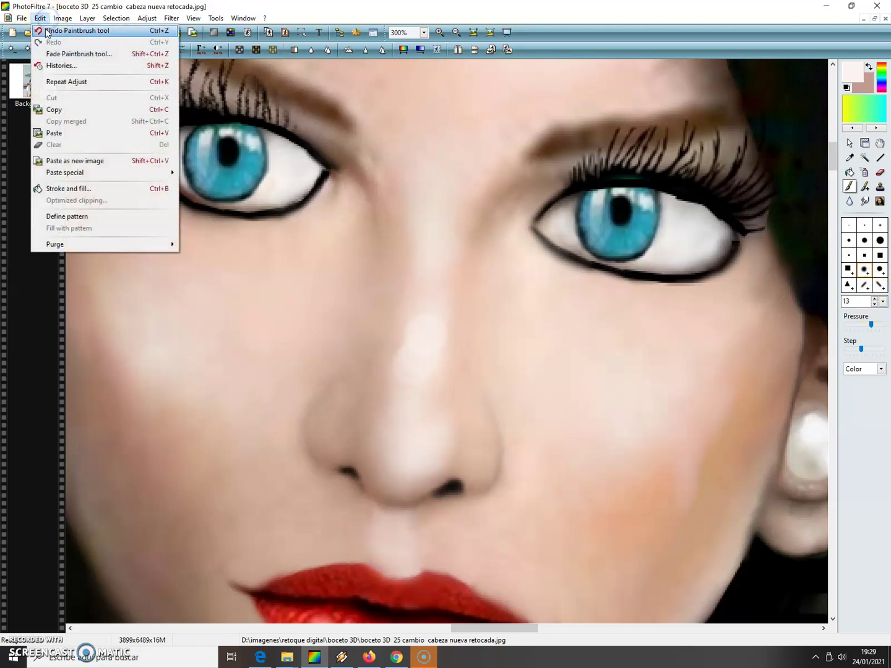
# Lower the brush pressure and paint the pale highlight from between the eyebrows down the nose bridge to the tip.
pyautogui.moveTo(871, 327); pyautogui.dragTo(855, 325)
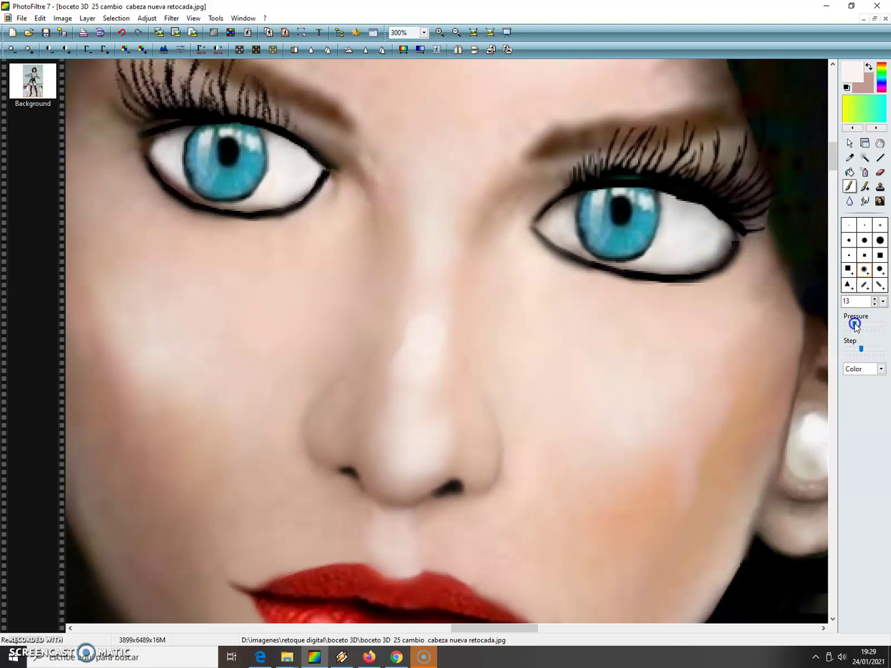
pyautogui.moveTo(413, 328)
pyautogui.mouseDown()
pyautogui.moveTo(409, 310)
pyautogui.moveTo(421, 304)
pyautogui.moveTo(440, 259)
pyautogui.moveTo(445, 204)
pyautogui.moveTo(409, 162)
pyautogui.moveTo(404, 220)
pyautogui.moveTo(441, 201)
pyautogui.moveTo(442, 233)
pyautogui.mouseUp()
pyautogui.moveTo(455, 148)
pyautogui.mouseDown()
pyautogui.moveTo(423, 93)
pyautogui.moveTo(400, 133)
pyautogui.moveTo(415, 104)
pyautogui.mouseUp()
pyautogui.moveTo(446, 149)
pyautogui.mouseDown()
pyautogui.moveTo(417, 189)
pyautogui.moveTo(446, 163)
pyautogui.moveTo(420, 254)
pyautogui.mouseUp()
pyautogui.moveTo(431, 298)
pyautogui.mouseDown()
pyautogui.moveTo(426, 350)
pyautogui.moveTo(399, 392)
pyautogui.moveTo(418, 471)
pyautogui.moveTo(394, 456)
pyautogui.mouseUp()
pyautogui.click(424, 446)
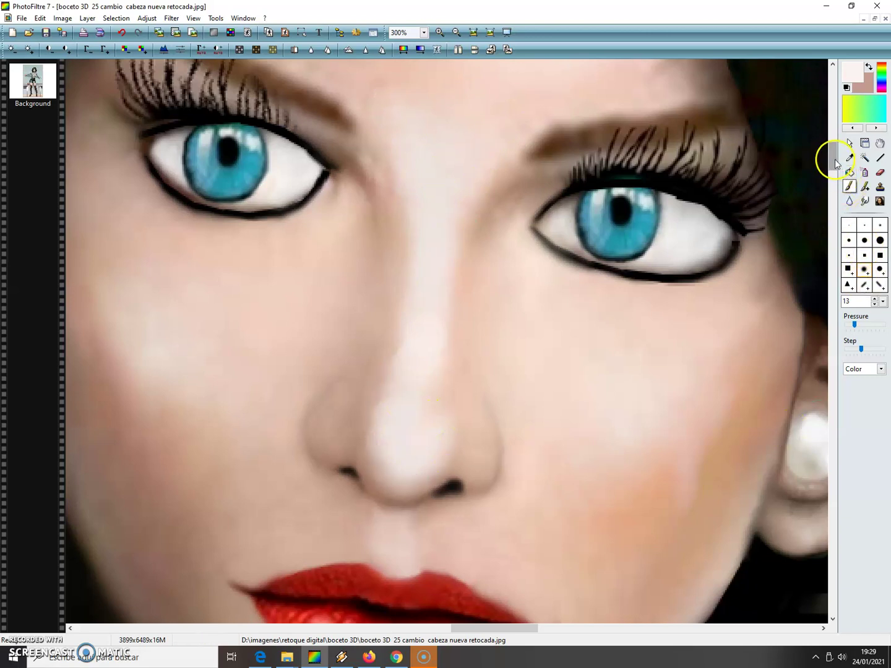
# Paint the same pale highlight on the groove between the nose and the upper lip.
pyautogui.scroll(-1, 833, 162)
pyautogui.scroll(-2, 832, 162)
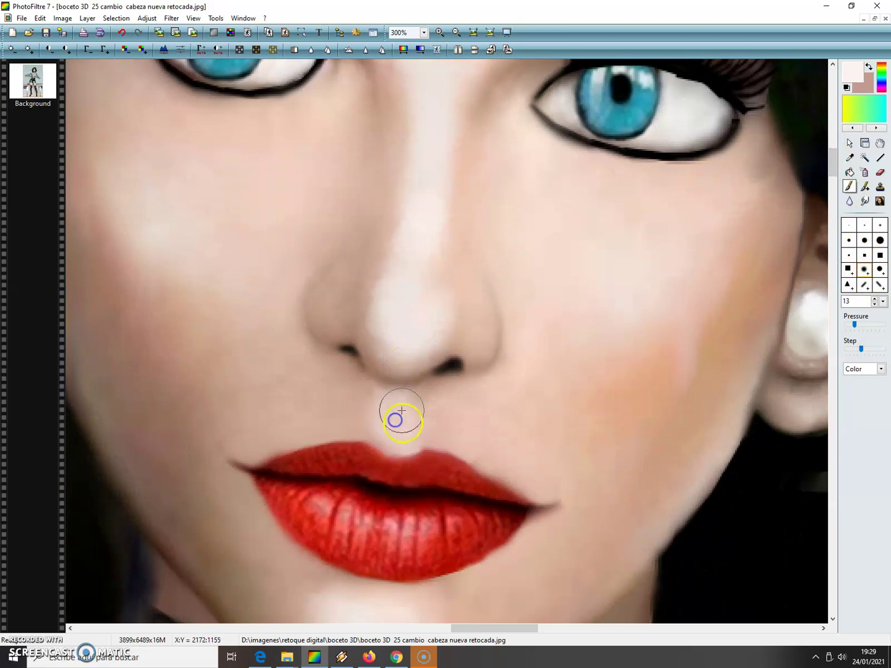
pyautogui.moveTo(389, 432)
pyautogui.mouseDown()
pyautogui.moveTo(398, 427)
pyautogui.moveTo(398, 404)
pyautogui.mouseUp()
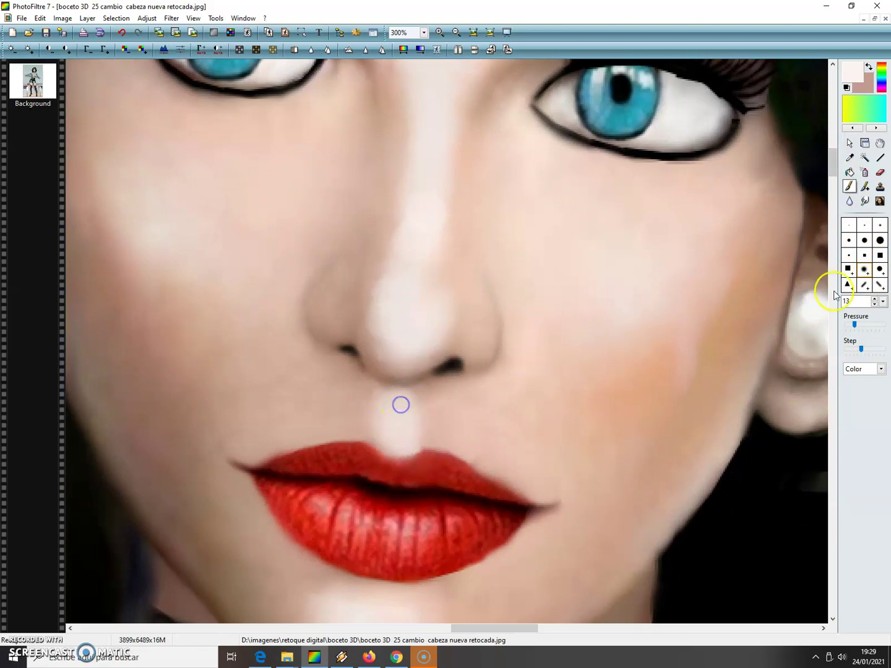
# Enlarge the Paintbrush to size 19 and paint a low-pressure pale highlight on the chin.
pyautogui.click(868, 331)
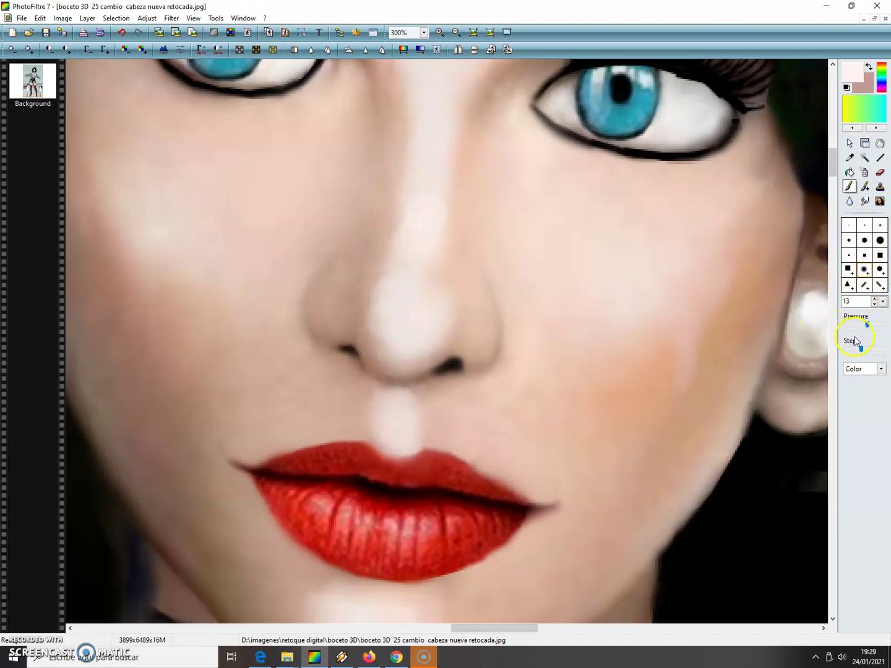
pyautogui.click(874, 297)
pyautogui.click(873, 298)
pyautogui.click(873, 298)
pyautogui.moveTo(832, 162); pyautogui.dragTo(829, 181)
pyautogui.moveTo(359, 392)
pyautogui.mouseDown()
pyautogui.moveTo(346, 342)
pyautogui.moveTo(332, 384)
pyautogui.moveTo(378, 377)
pyautogui.moveTo(394, 361)
pyautogui.moveTo(424, 385)
pyautogui.moveTo(434, 373)
pyautogui.moveTo(435, 337)
pyautogui.moveTo(441, 348)
pyautogui.moveTo(354, 371)
pyautogui.moveTo(388, 328)
pyautogui.moveTo(343, 373)
pyautogui.moveTo(411, 345)
pyautogui.mouseUp()
pyautogui.moveTo(833, 179); pyautogui.dragTo(834, 159)
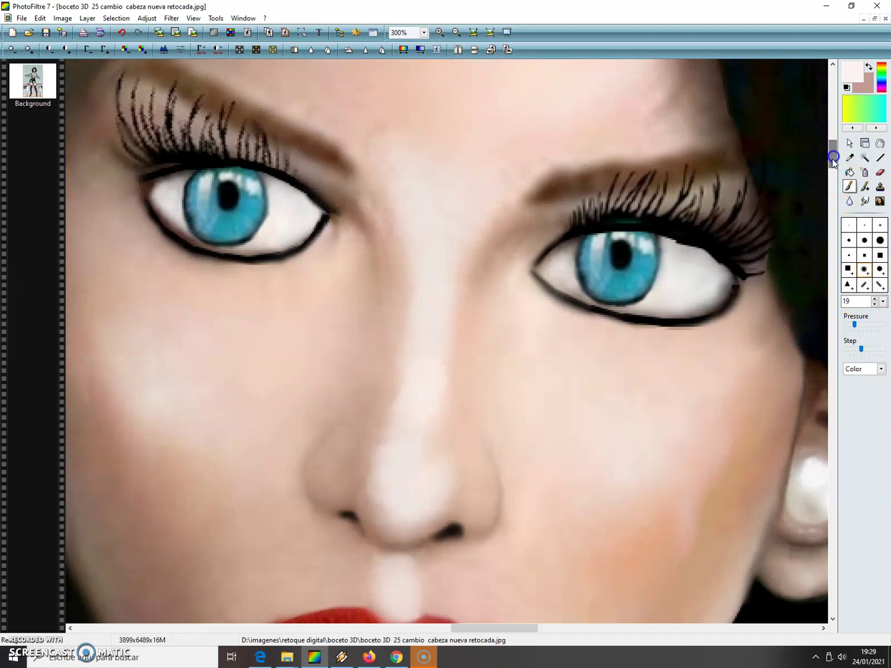
# Lighten the left-hand eye's inner white at brush size 9 and the right-hand eye's inner white at size 7.
pyautogui.click(874, 303)
pyautogui.click(874, 303)
pyautogui.click(874, 303)
pyautogui.moveTo(322, 232)
pyautogui.mouseDown()
pyautogui.moveTo(262, 222)
pyautogui.moveTo(286, 218)
pyautogui.mouseUp()
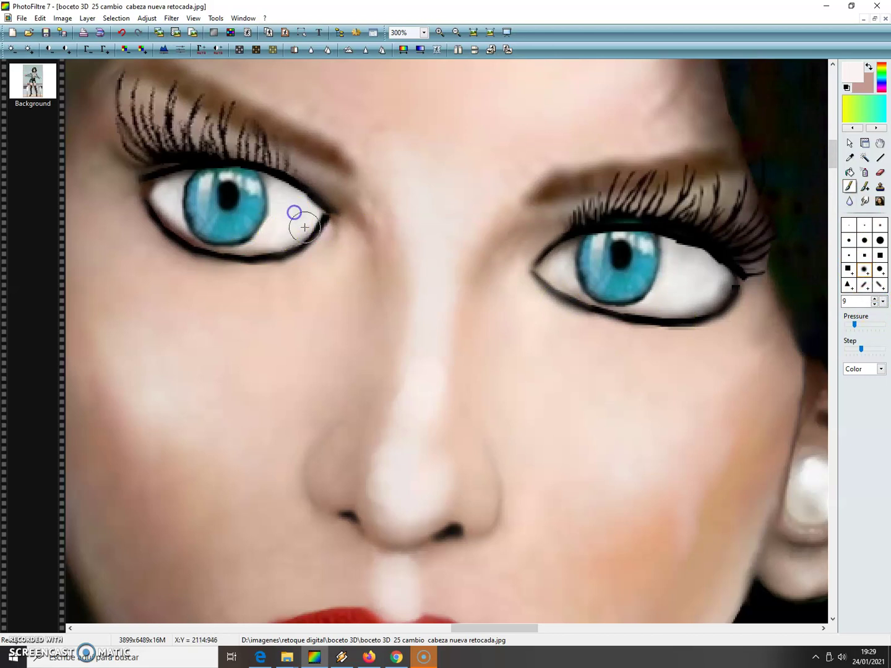
pyautogui.click(874, 304)
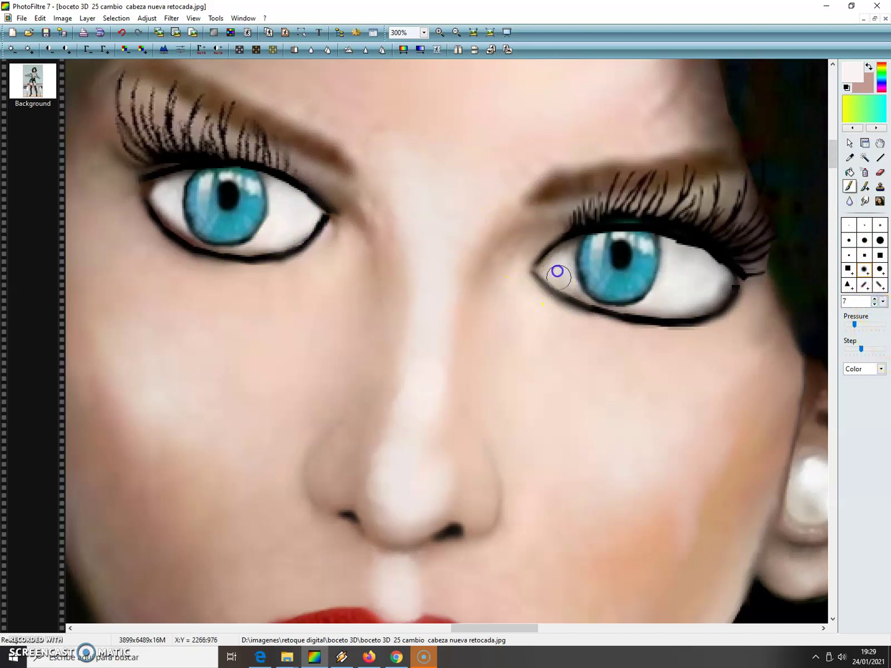
pyautogui.moveTo(561, 282); pyautogui.dragTo(558, 260)
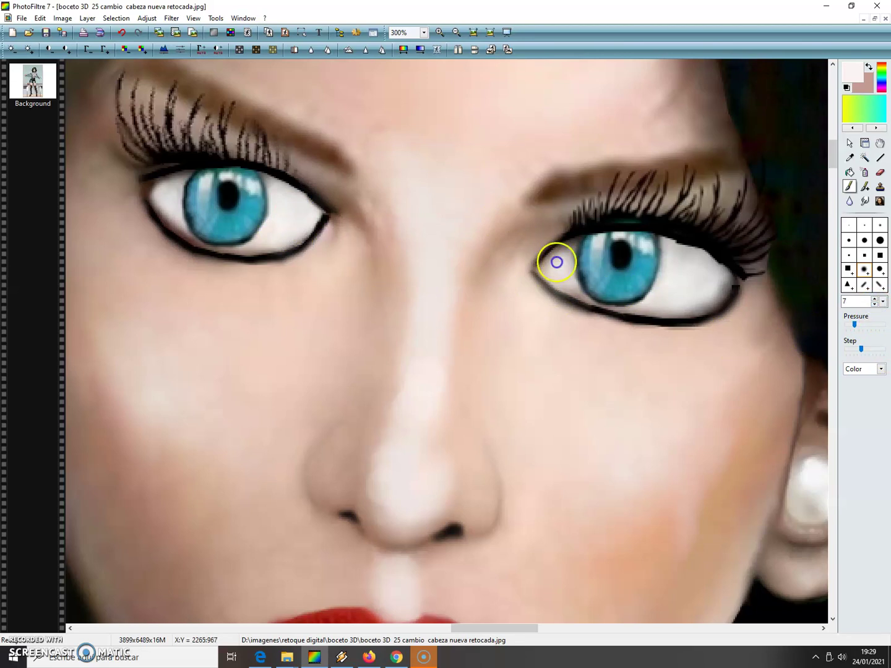
# Reduce the Paintbrush to size 4 and lighten the outer part of the right-hand eye's white.
pyautogui.click(875, 305)
pyautogui.click(875, 304)
pyautogui.click(874, 305)
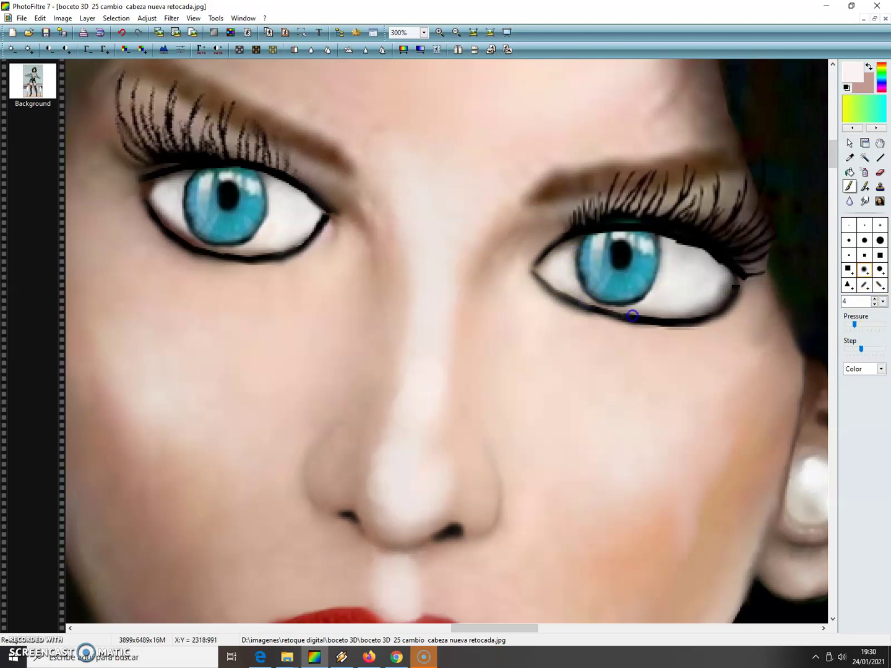
pyautogui.moveTo(666, 304)
pyautogui.mouseDown()
pyautogui.moveTo(654, 285)
pyautogui.moveTo(668, 272)
pyautogui.mouseUp()
pyautogui.click(729, 282)
# Raise the brush pressure and go over the right-hand eye's outer white again to even it out.
pyautogui.moveTo(855, 323); pyautogui.dragTo(866, 324)
pyautogui.click(678, 293)
pyautogui.click(700, 270)
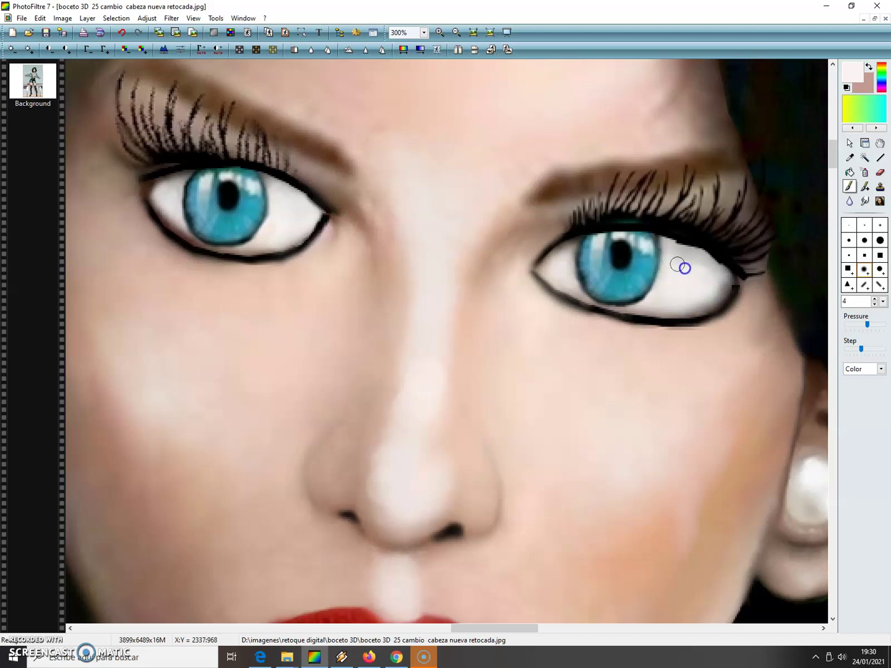
pyautogui.click(683, 277)
pyautogui.moveTo(704, 281); pyautogui.dragTo(720, 285)
# Lighten the left-hand eye's white on both sides of the iris and add pale reflections to both irises.
pyautogui.moveTo(272, 239)
pyautogui.mouseDown()
pyautogui.moveTo(295, 242)
pyautogui.moveTo(265, 236)
pyautogui.moveTo(280, 215)
pyautogui.moveTo(294, 218)
pyautogui.mouseUp()
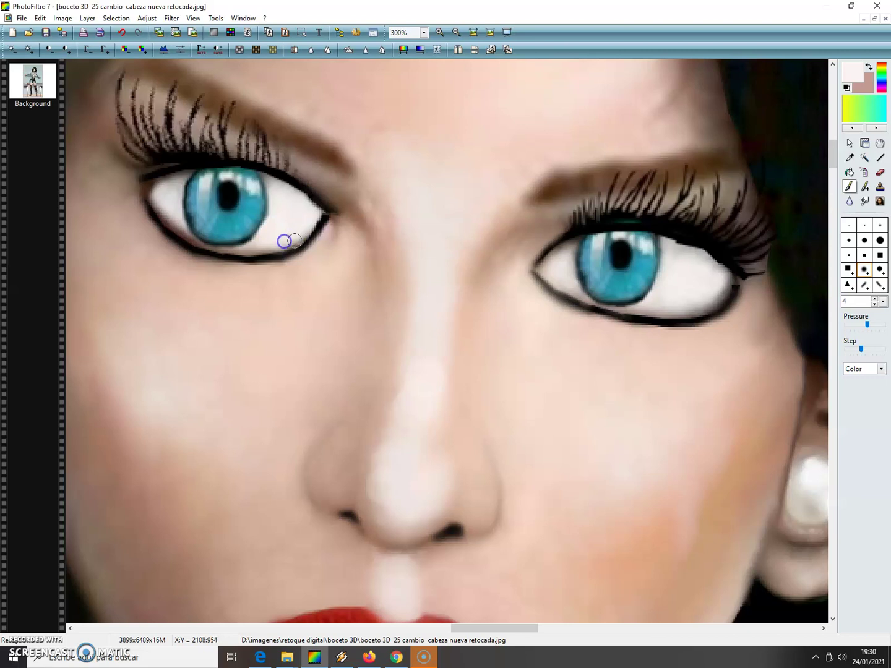
pyautogui.moveTo(177, 188); pyautogui.dragTo(159, 203)
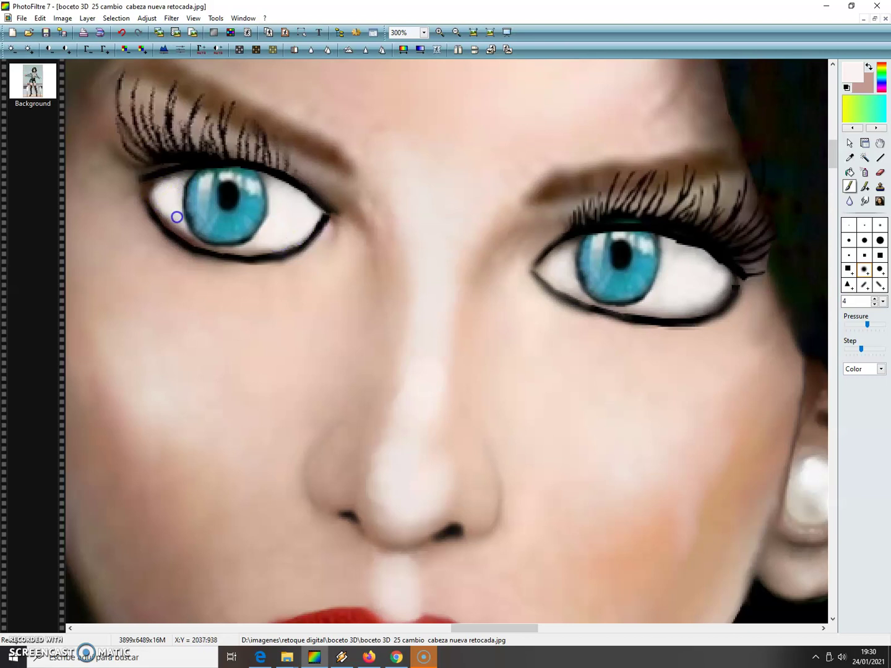
pyautogui.moveTo(174, 218); pyautogui.dragTo(200, 199)
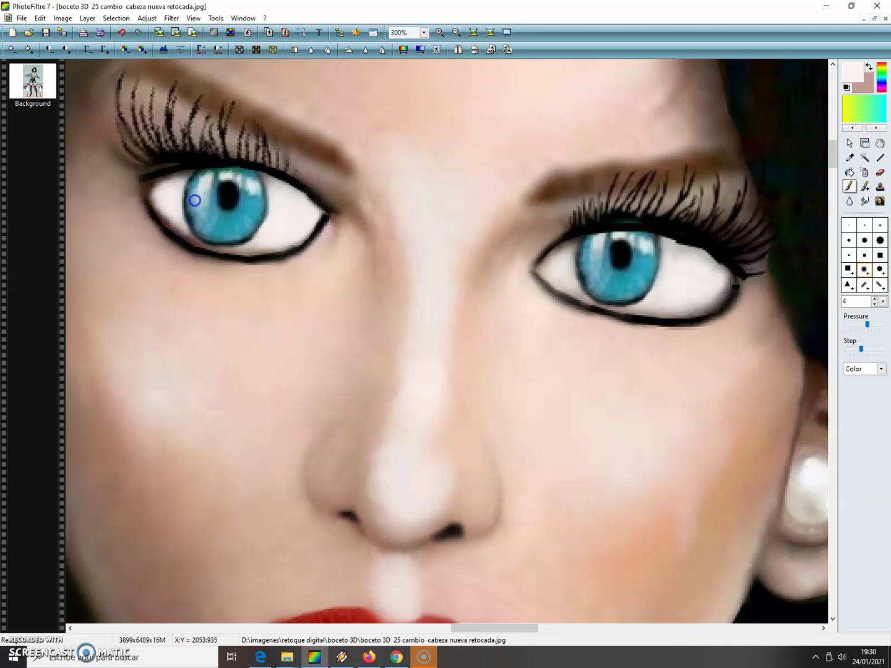
pyautogui.click(265, 191)
pyautogui.moveTo(503, 270)
pyautogui.mouseDown()
pyautogui.moveTo(584, 263)
pyautogui.moveTo(608, 247)
pyautogui.mouseUp()
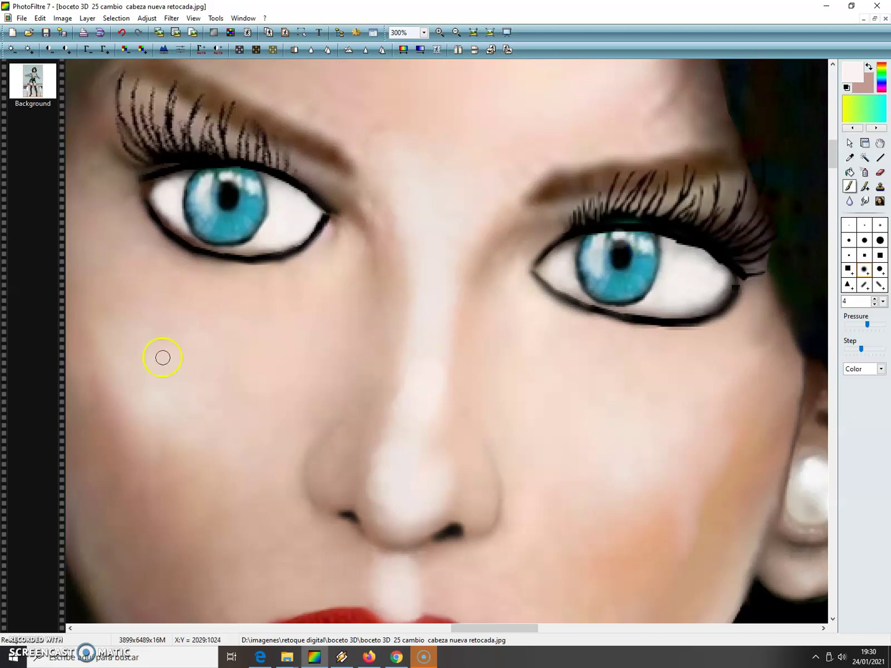
pyautogui.moveTo(532, 265); pyautogui.dragTo(552, 287)
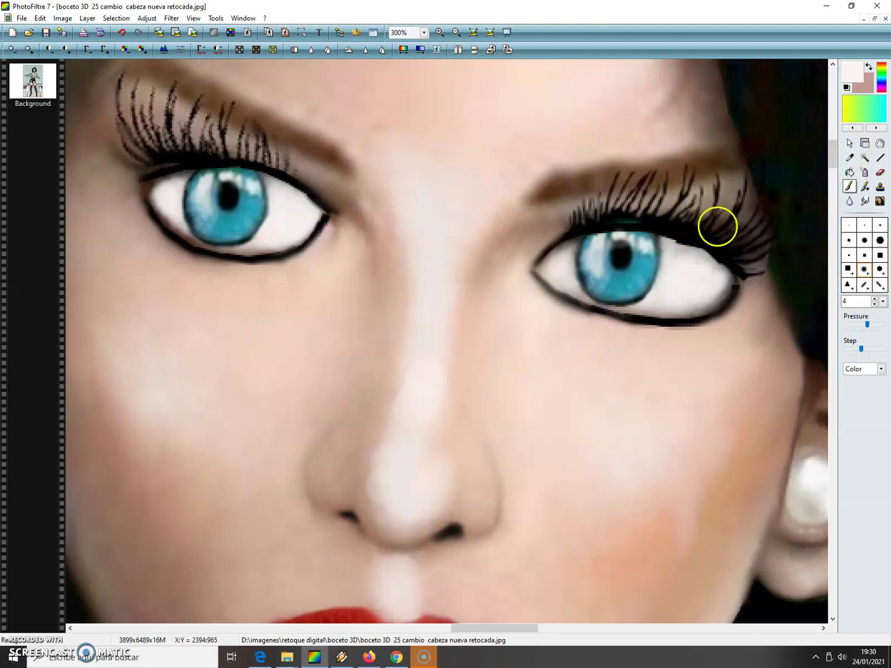
# Widen the pale highlight along the left-hand side of the nose tip and set the Smudge tool's radius to 21.
pyautogui.moveTo(383, 445)
pyautogui.mouseDown()
pyautogui.moveTo(365, 476)
pyautogui.moveTo(389, 508)
pyautogui.mouseUp()
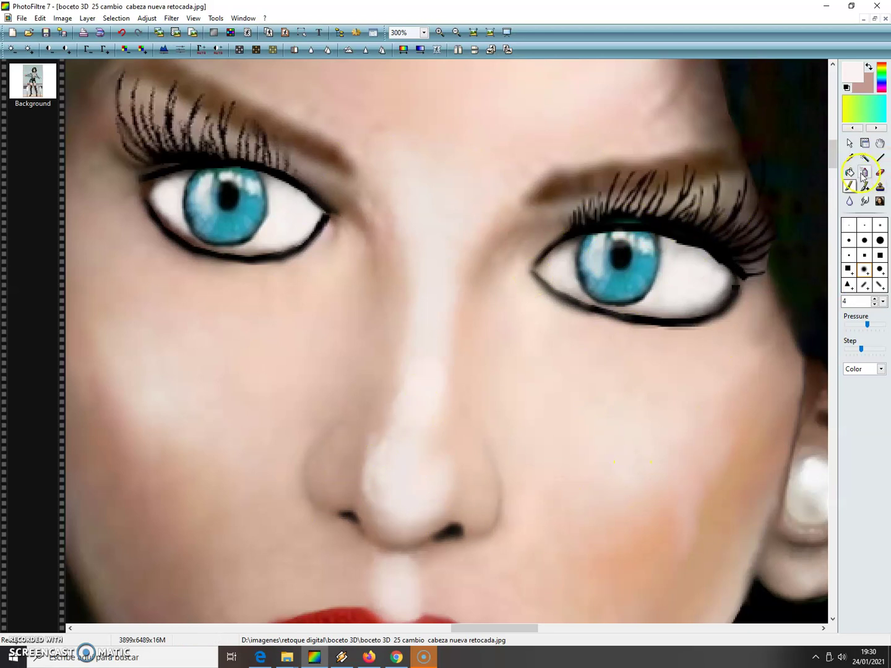
pyautogui.click(864, 201)
pyautogui.click(873, 232)
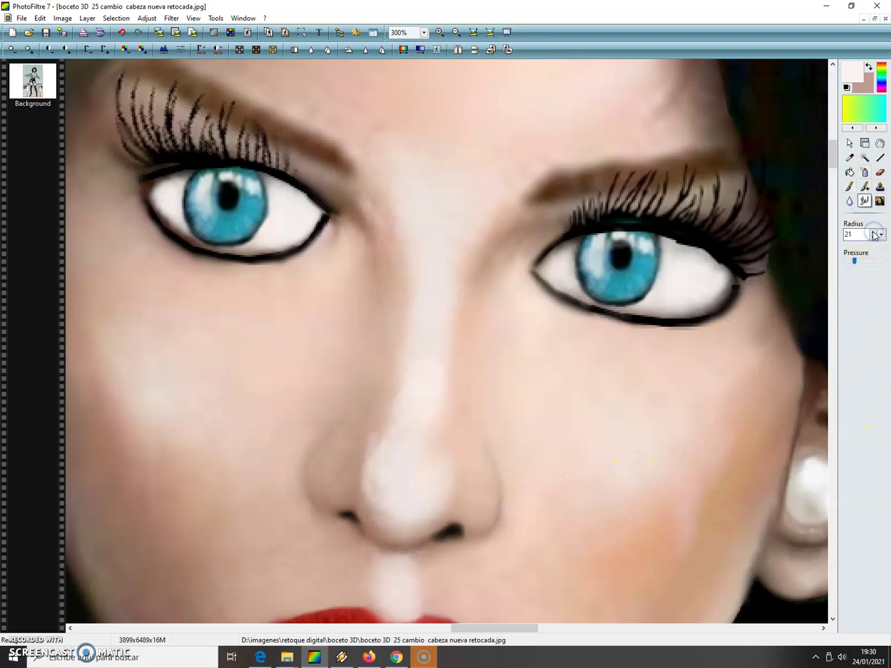
pyautogui.click(458, 33)
pyautogui.click(457, 32)
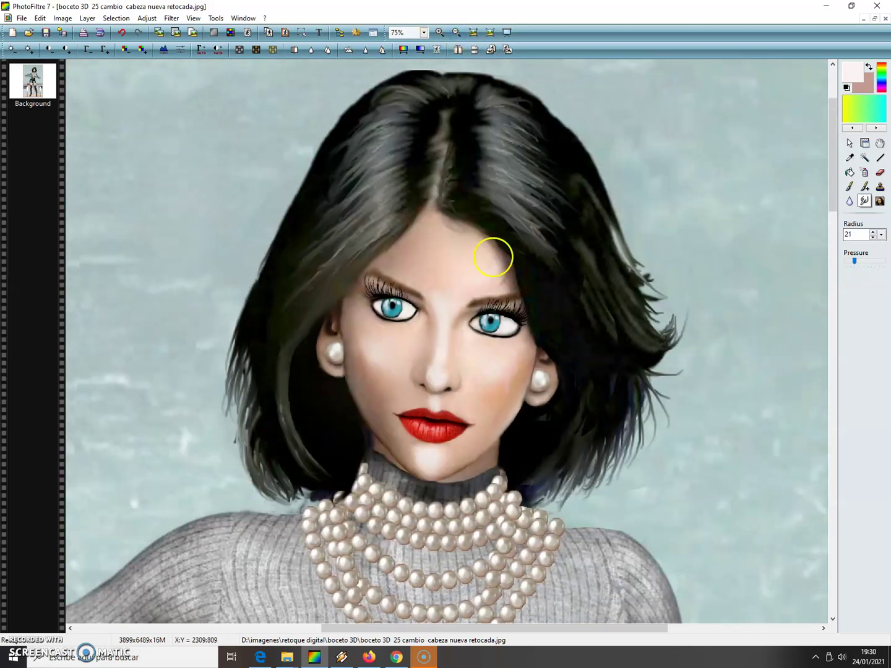